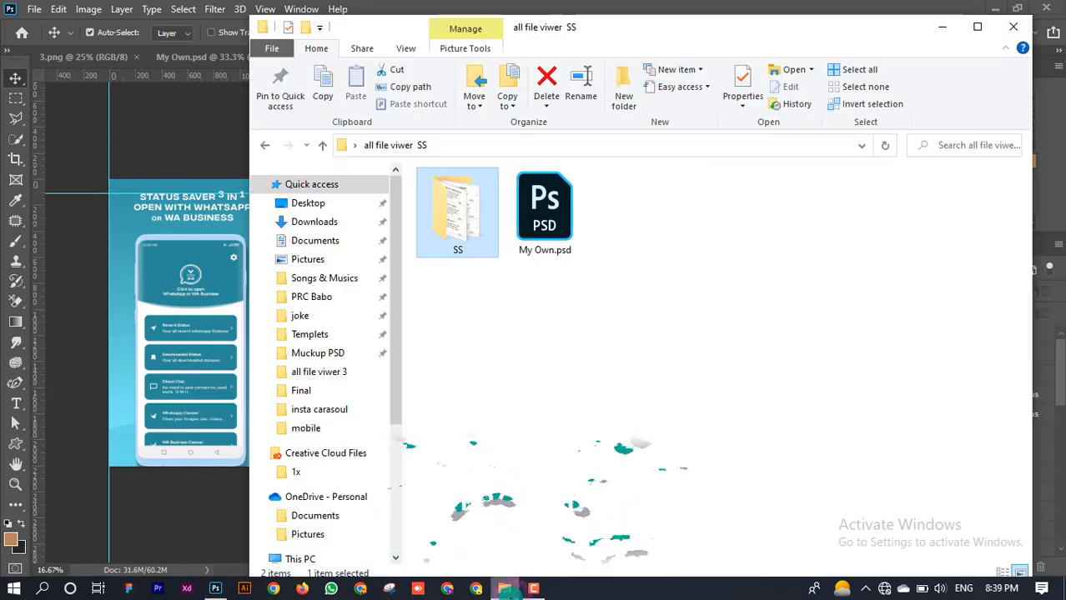
Check the screenshots in the SS folder, and delete Layer 1 from the My Own.psd phone mockup.
double_click(448, 216)
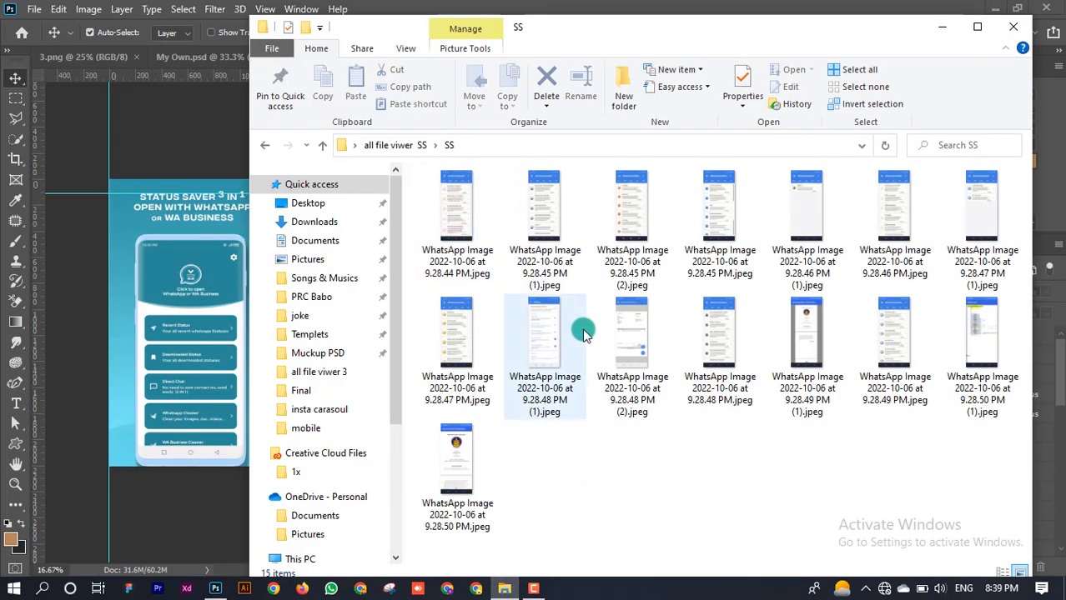
click(153, 115)
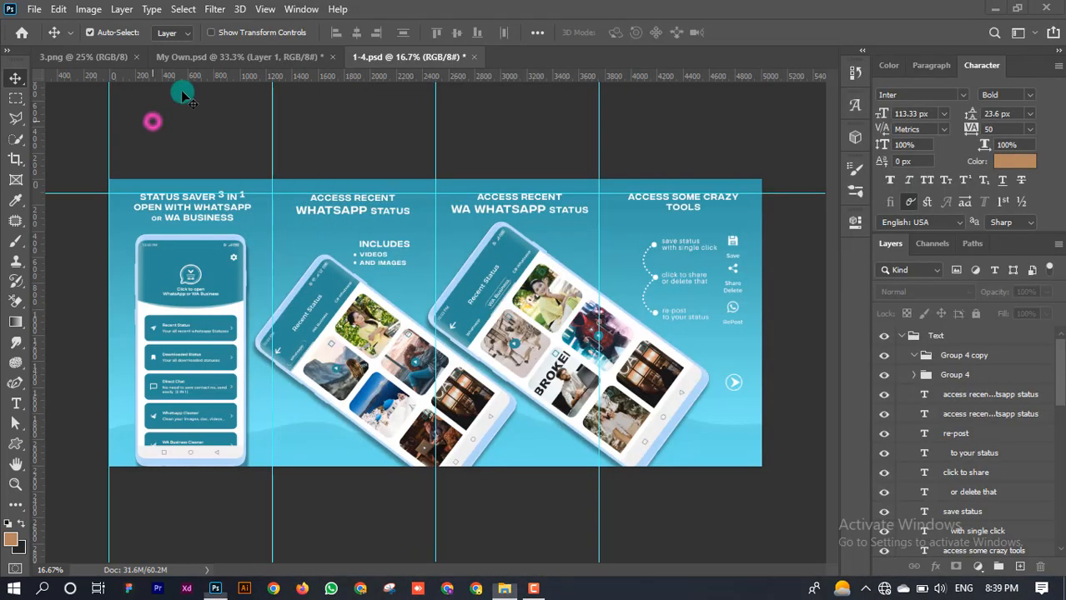
click(215, 55)
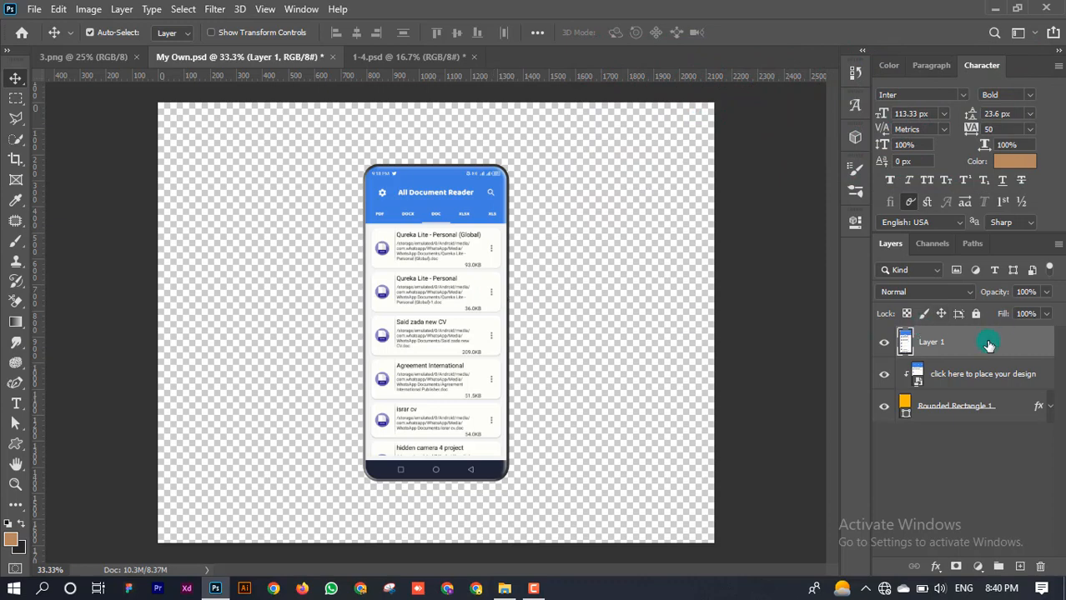
key(Delete)
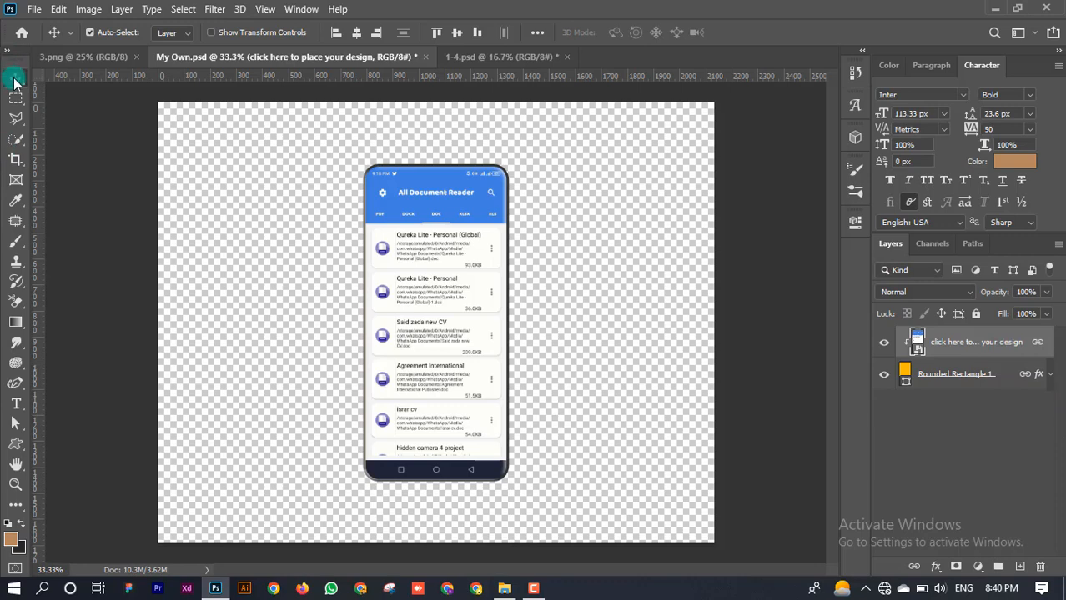
click(557, 340)
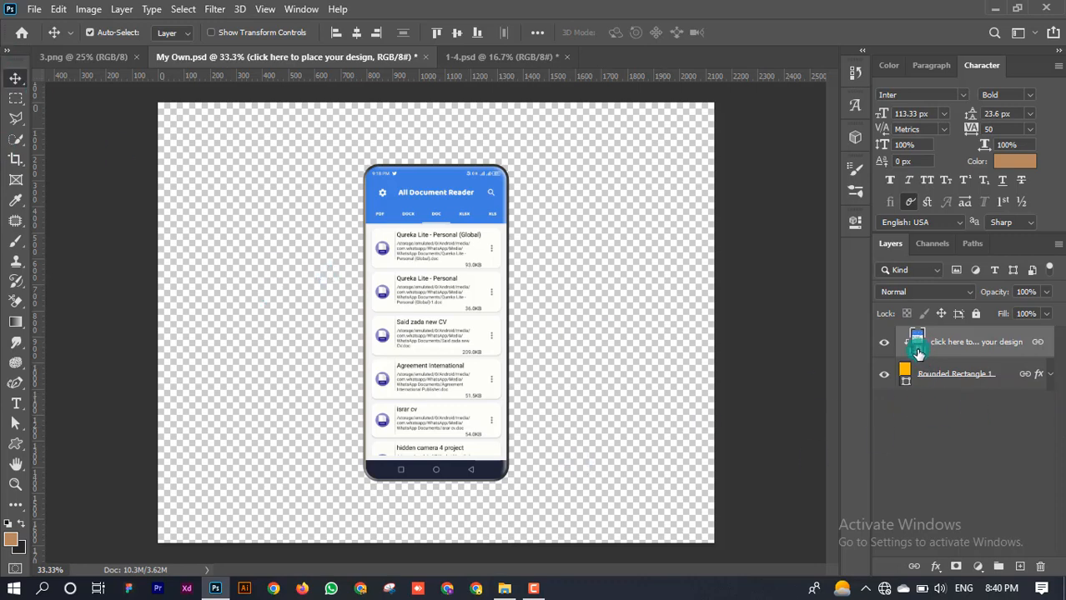
Open the contents of the placeholder smart object for editing, and close 1-4.psd without saving it.
double_click(917, 352)
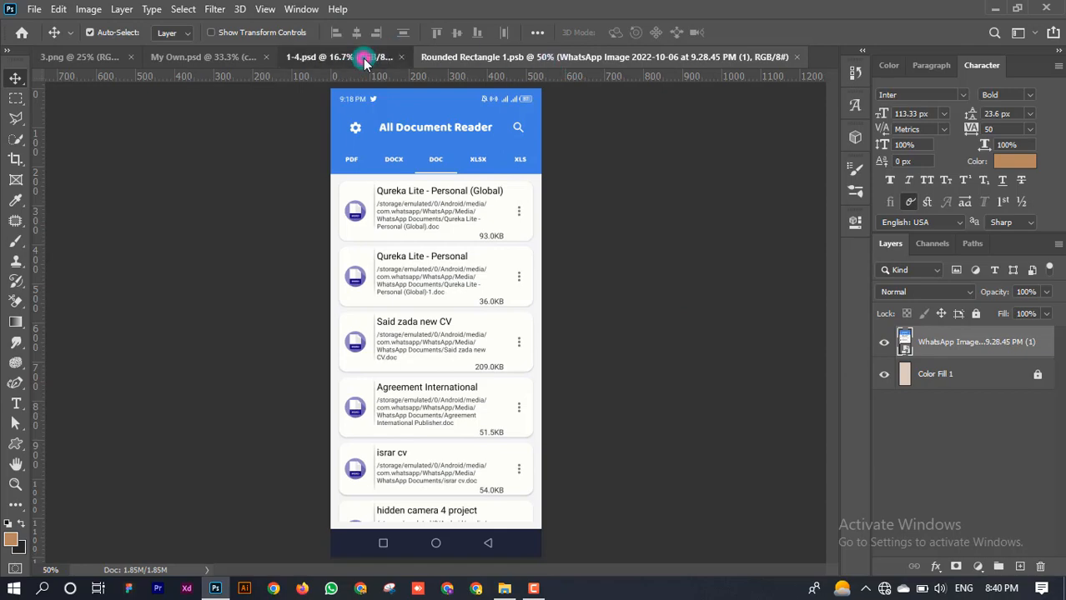
click(342, 57)
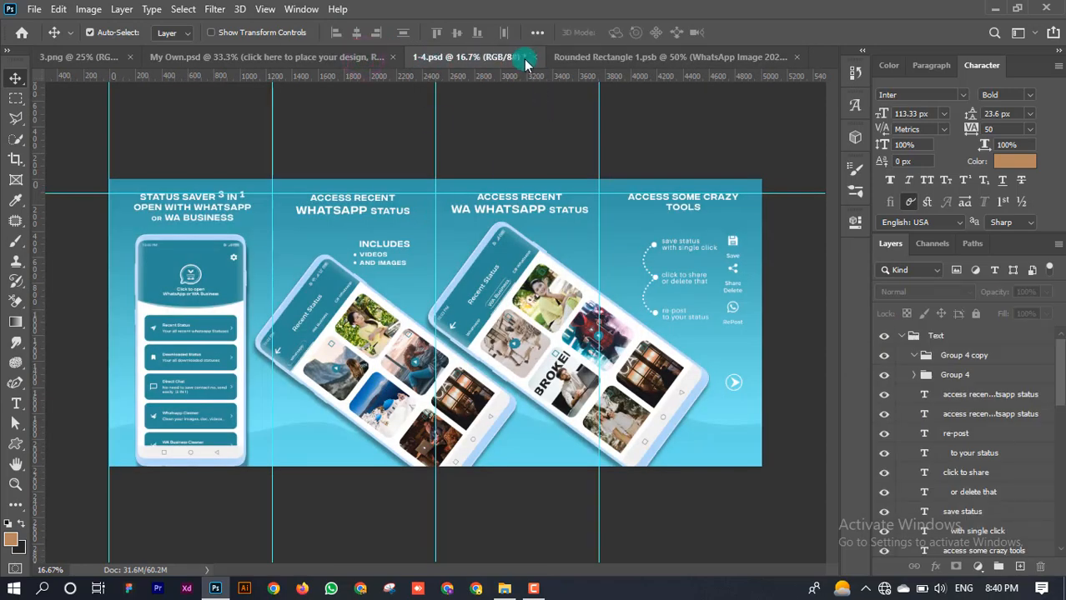
click(524, 58)
click(528, 227)
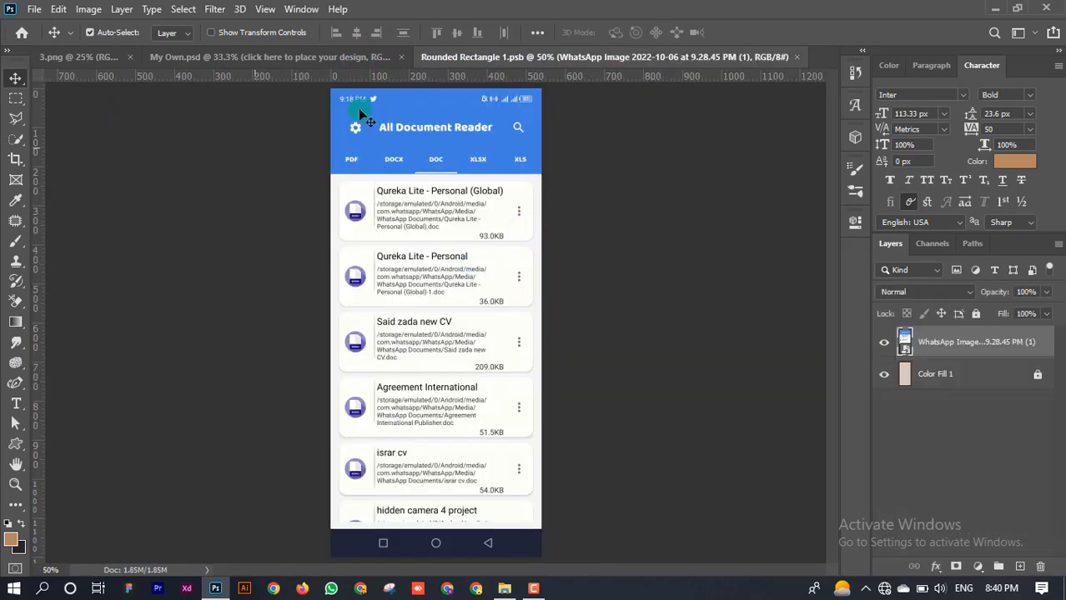
Place WhatsApp Image 2022-10-06 at 9.28.44 PM.jpeg from the SS folder into the smart object, and save and close it.
click(504, 589)
click(495, 221)
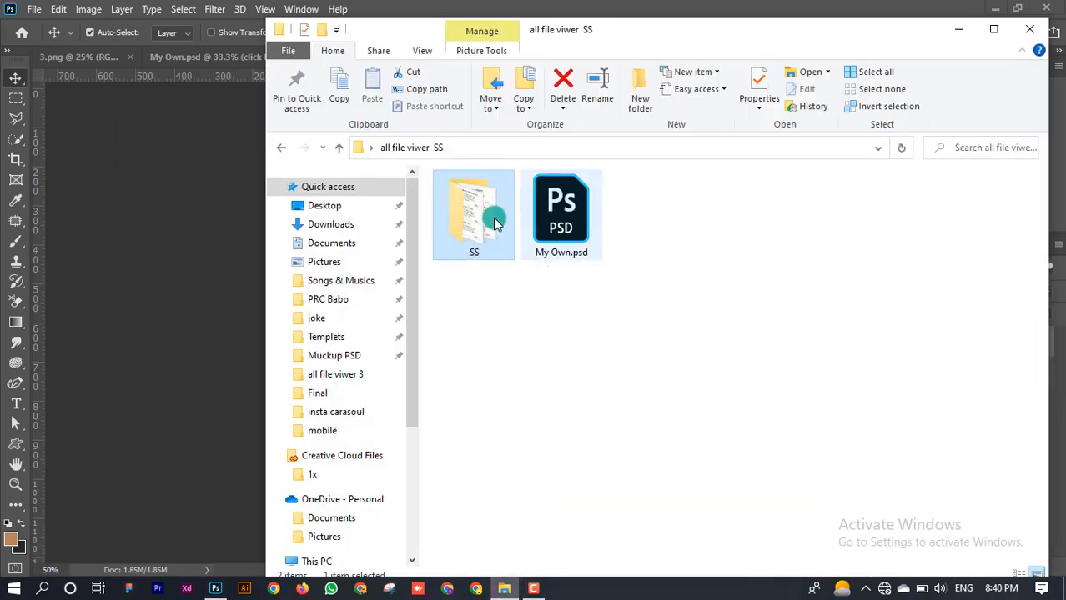
double_click(495, 221)
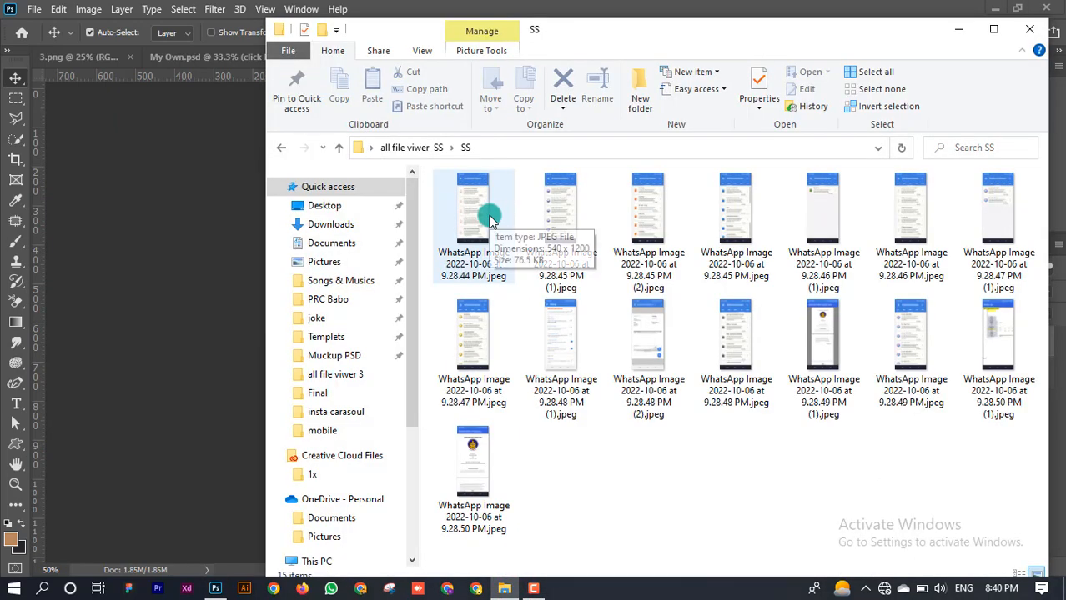
drag(482, 219, 166, 265)
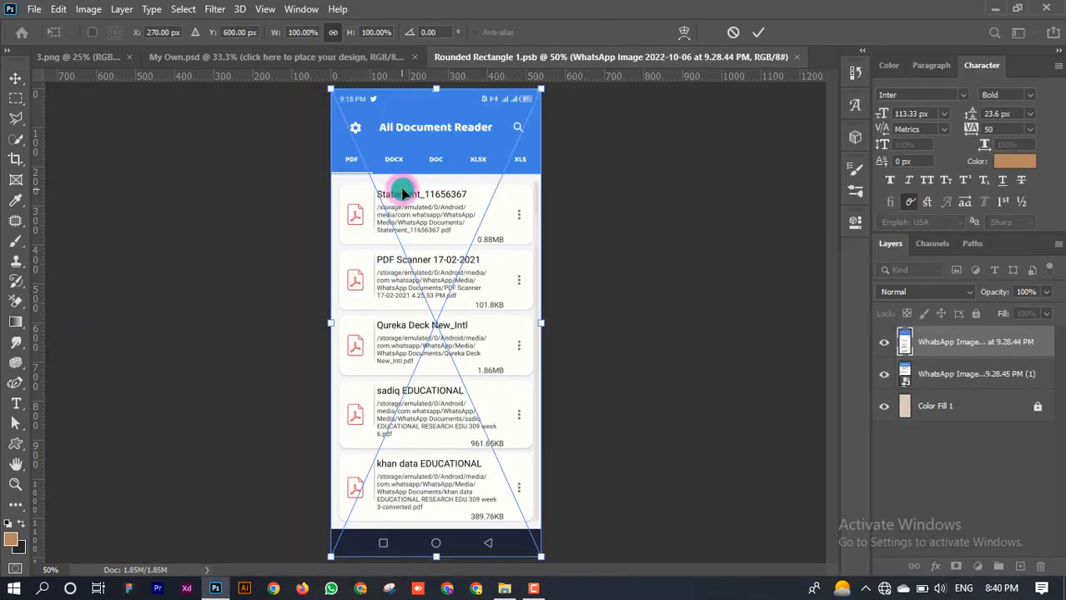
click(759, 31)
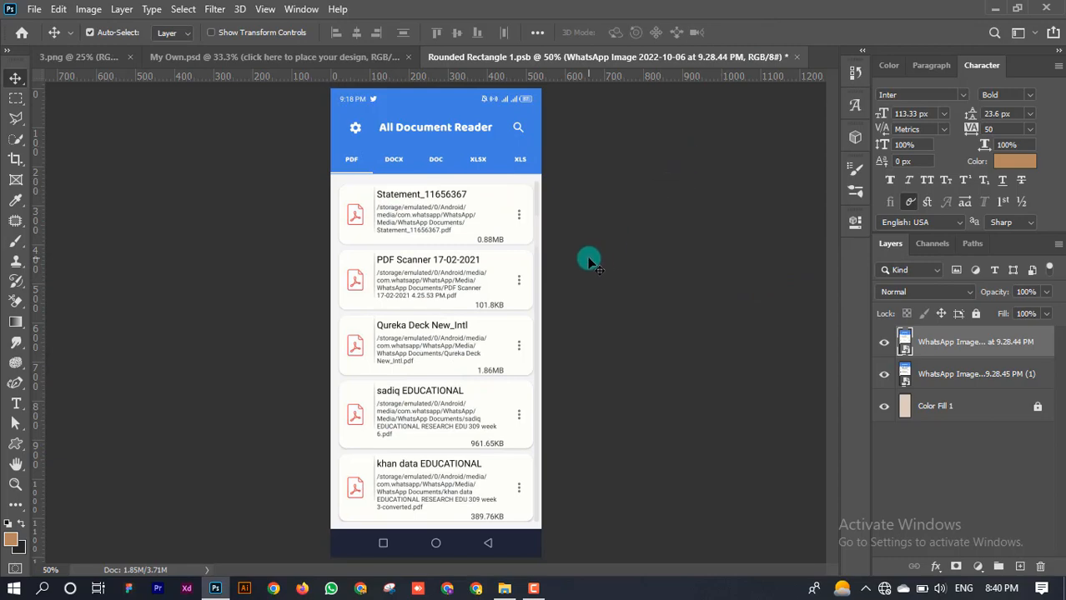
click(798, 58)
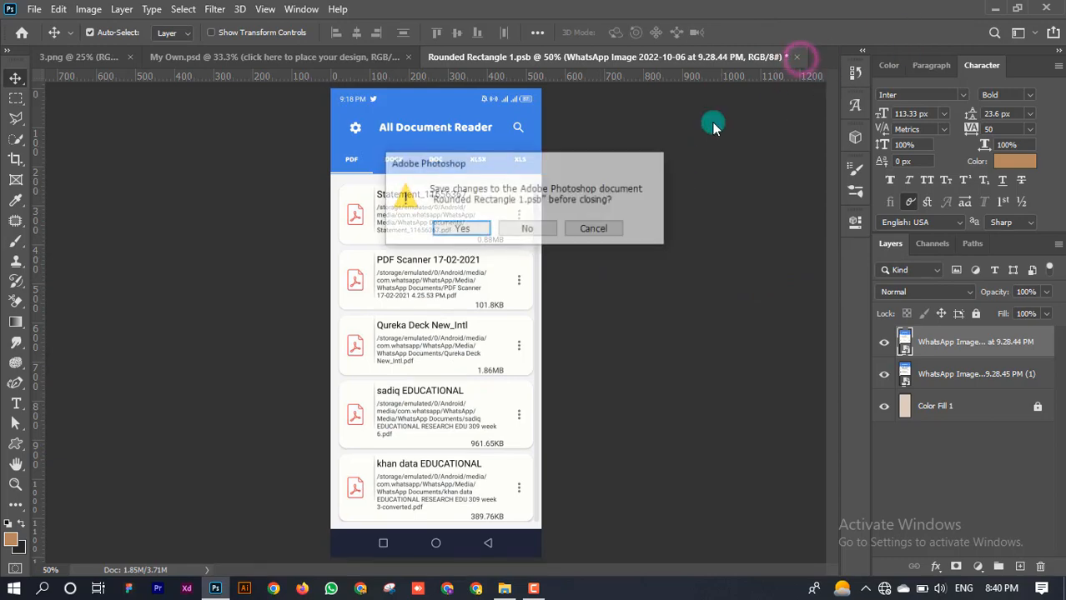
click(477, 231)
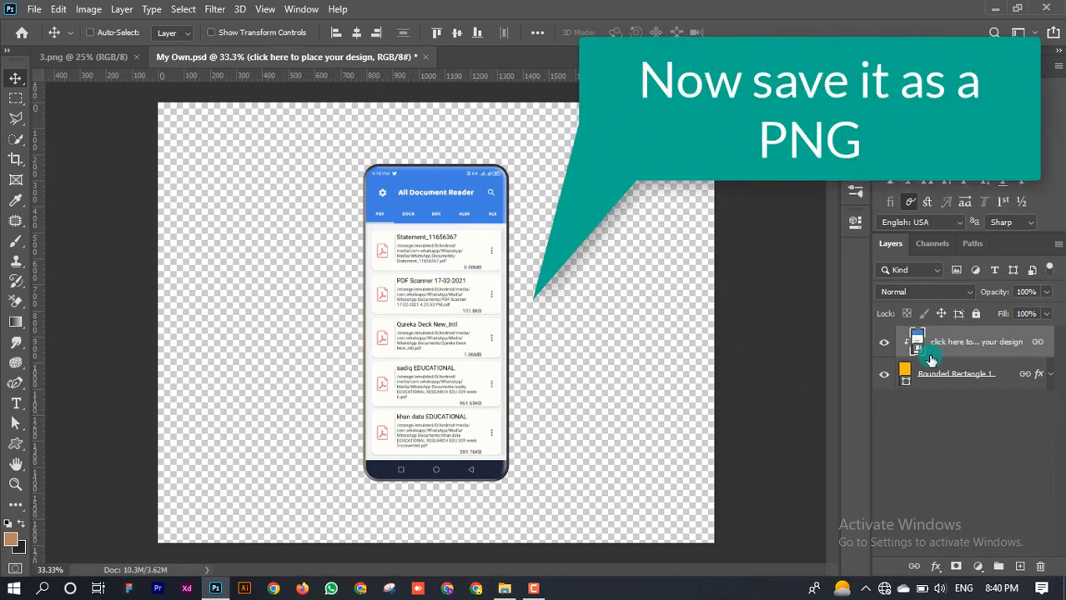
Start saving a copy of the phone mockup in PNG format.
key(ctrl+shift+s)
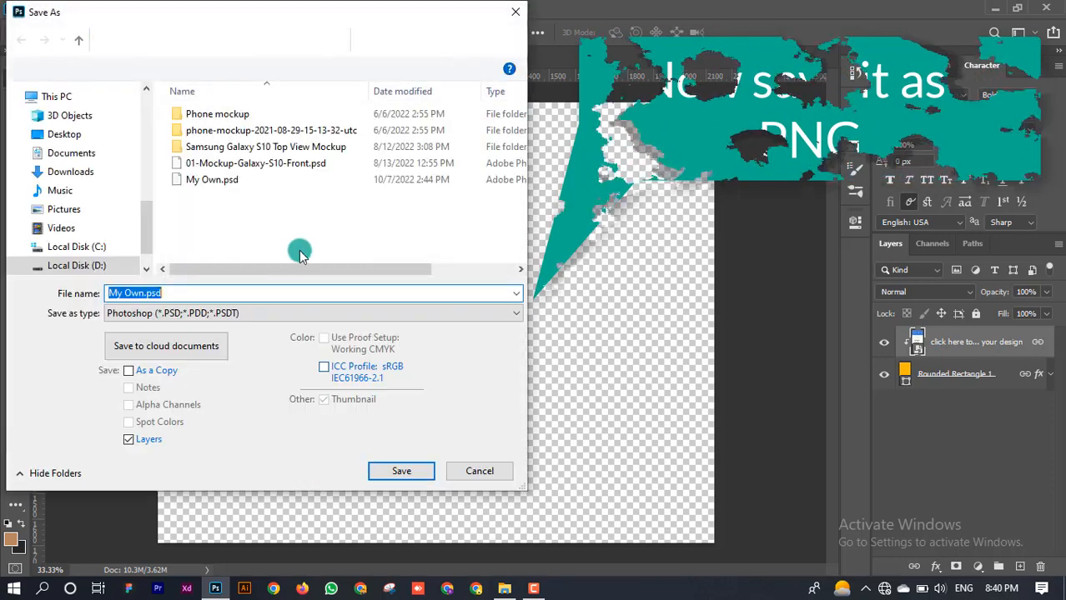
click(210, 313)
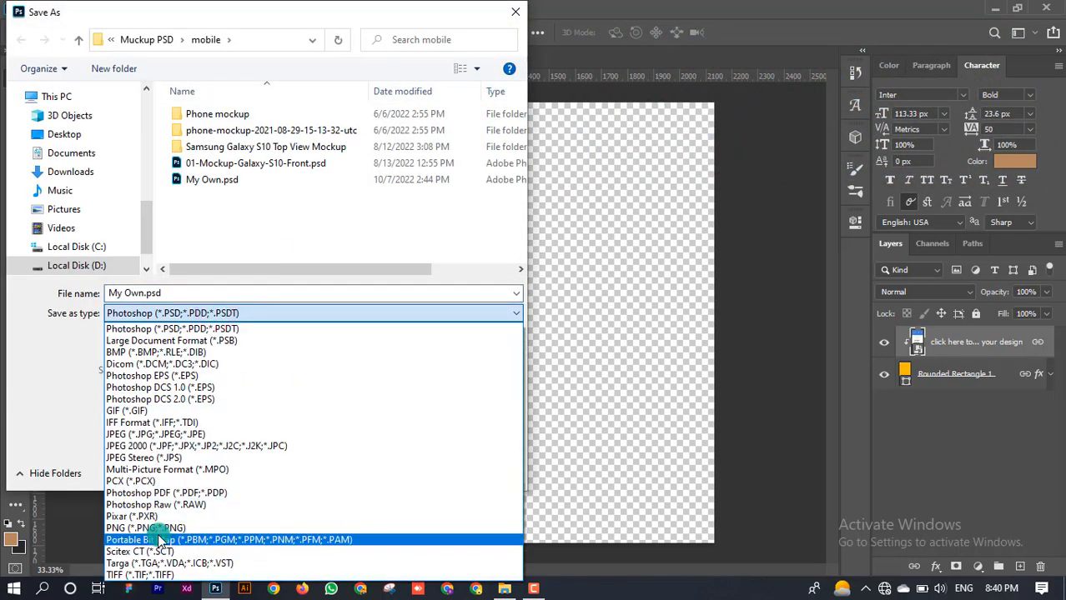
click(154, 529)
scroll(98, 188, down, 1)
scroll(94, 175, up, 5)
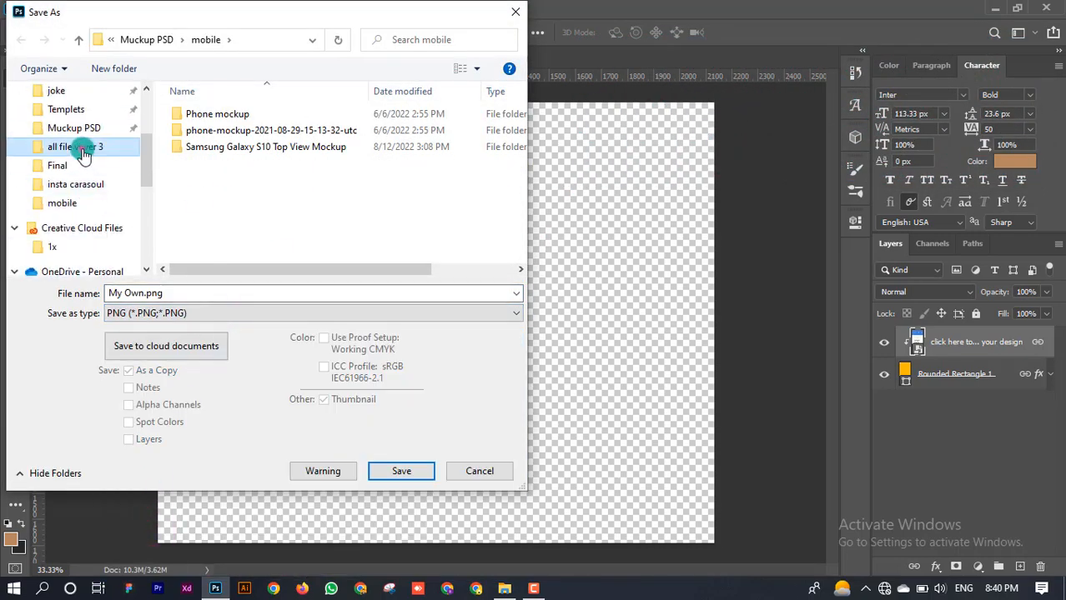
Create a Mockup PNG folder inside the desktop's all file viwer SS folder and open it as the save location.
click(83, 150)
scroll(79, 209, up, 3)
click(85, 124)
double_click(282, 119)
right_click(340, 131)
click(333, 140)
right_click(302, 156)
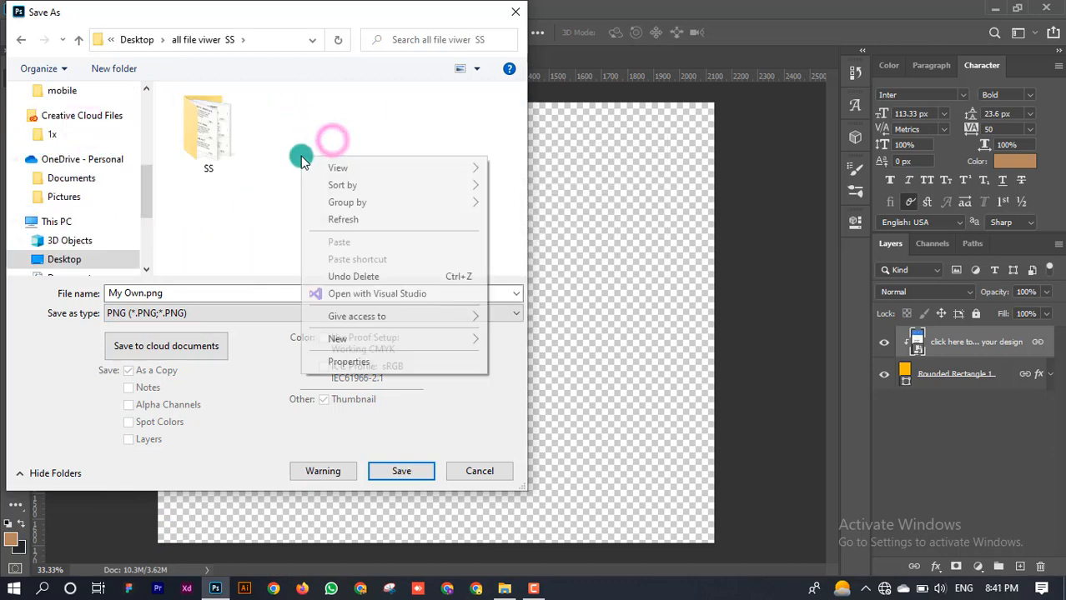
click(432, 339)
click(527, 338)
text(Mockup PNG)
key(Return)
double_click(241, 171)
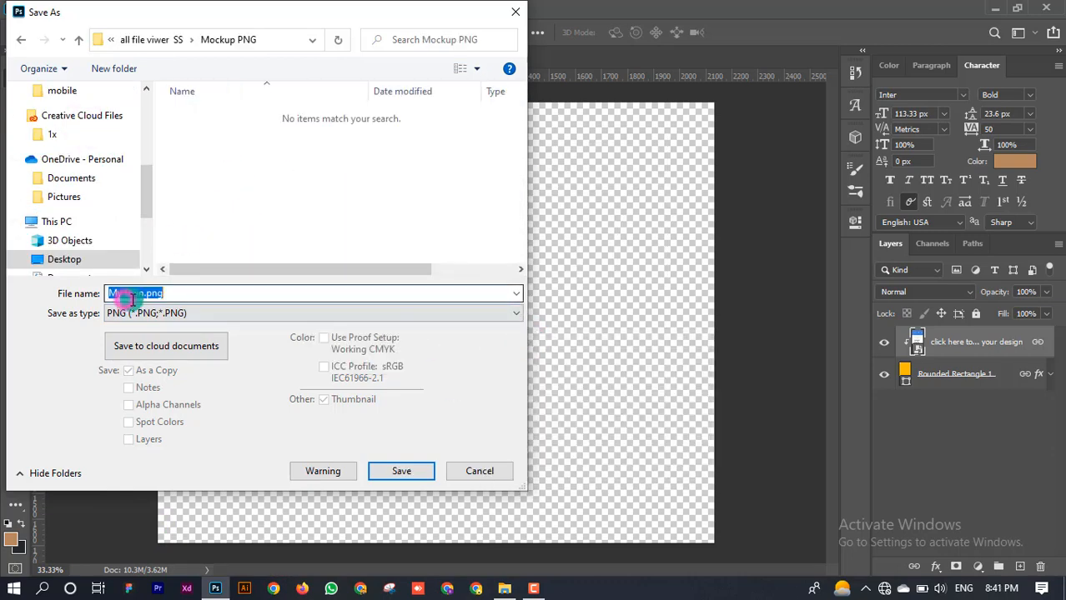
Name the PNG file 1 and save it with the large file size option.
drag(145, 293, 80, 278)
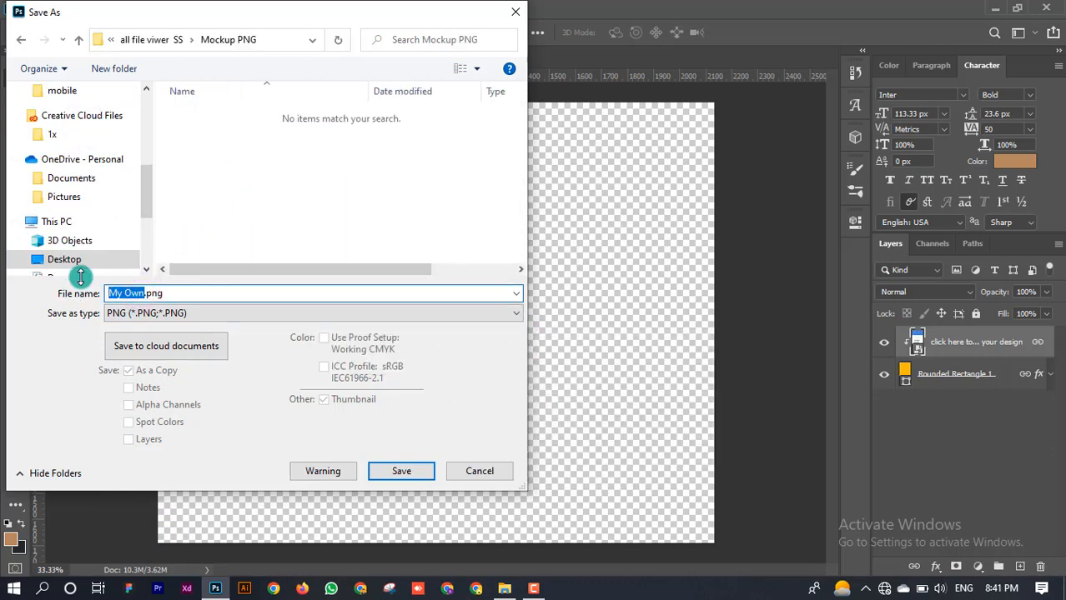
text(1)
key(Return)
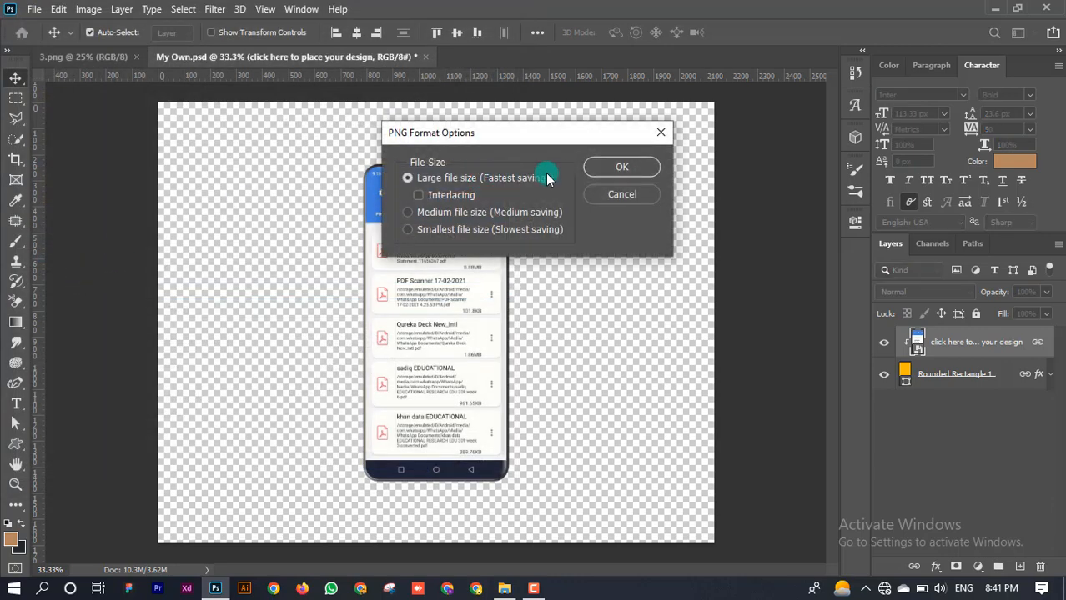
click(602, 167)
click(1035, 352)
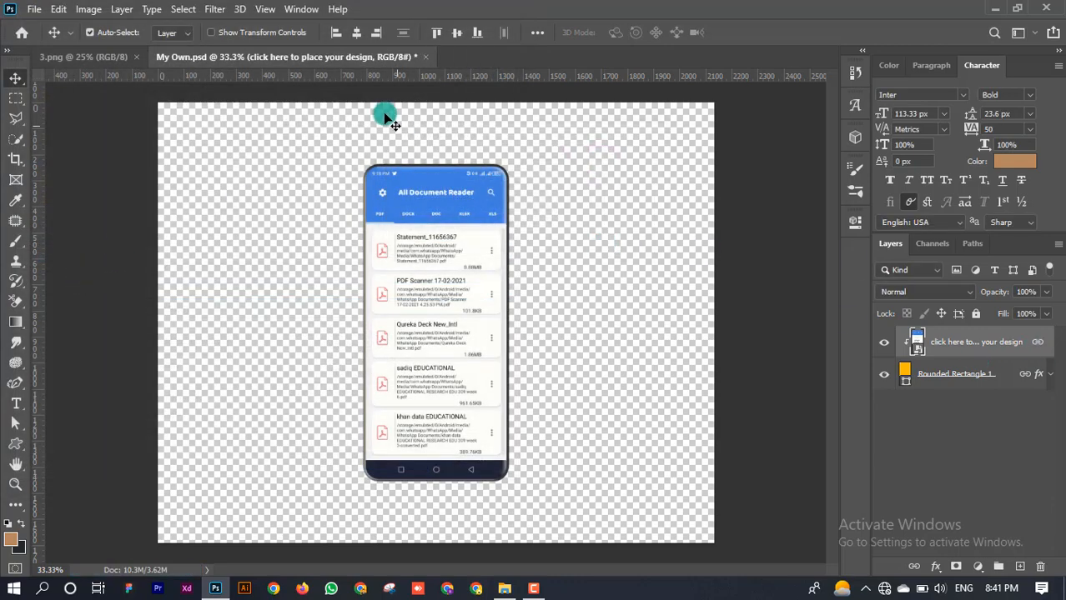
Place WhatsApp Image 2022-10-06 at 9.28.45 PM (1).jpeg into the mockup's smart object, and save and close it.
double_click(920, 355)
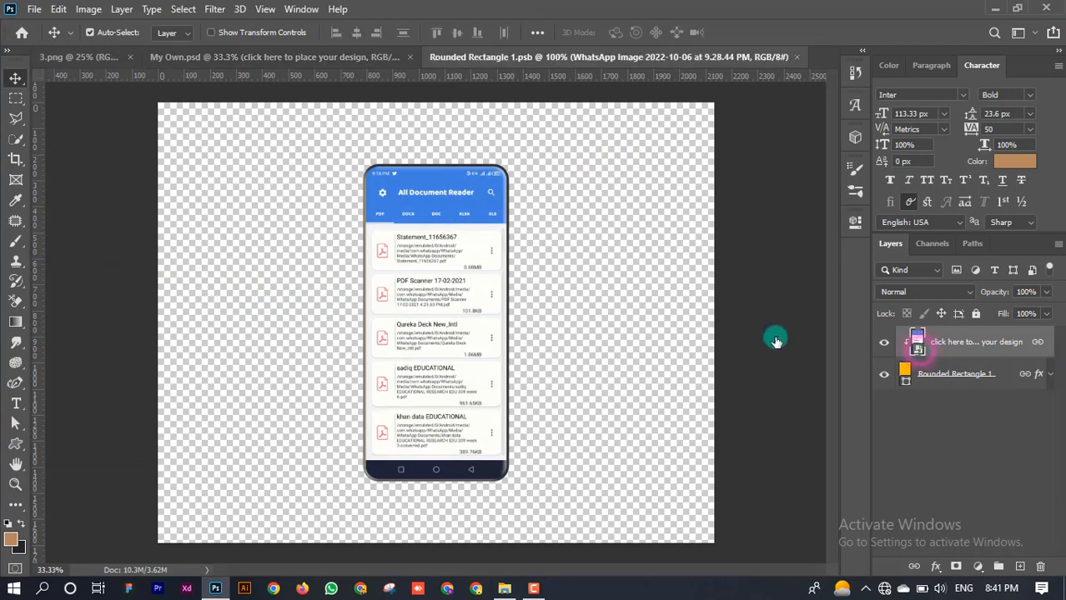
click(504, 585)
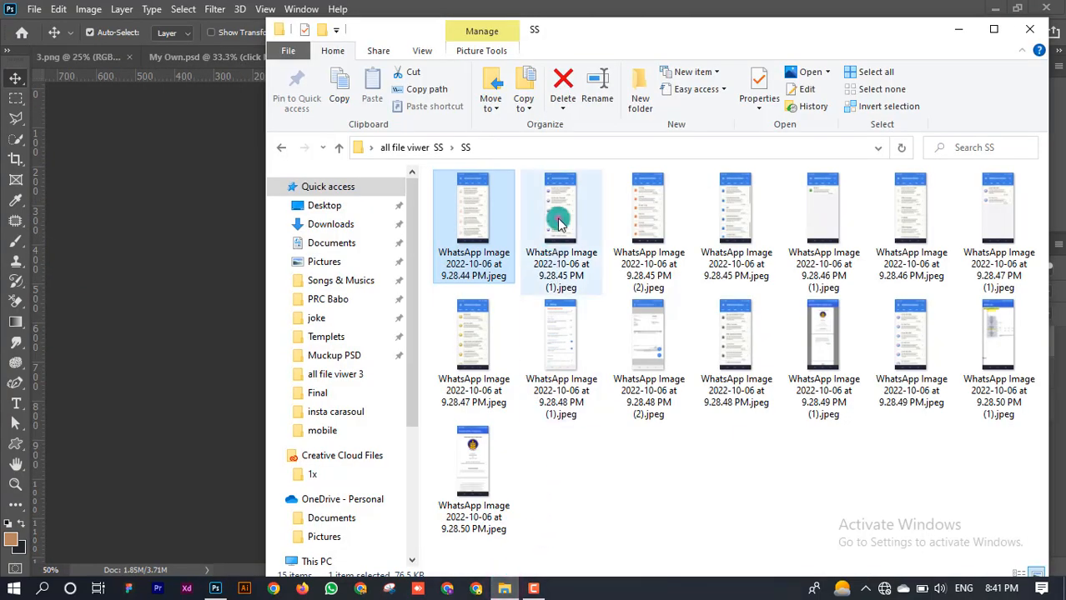
drag(557, 217, 230, 279)
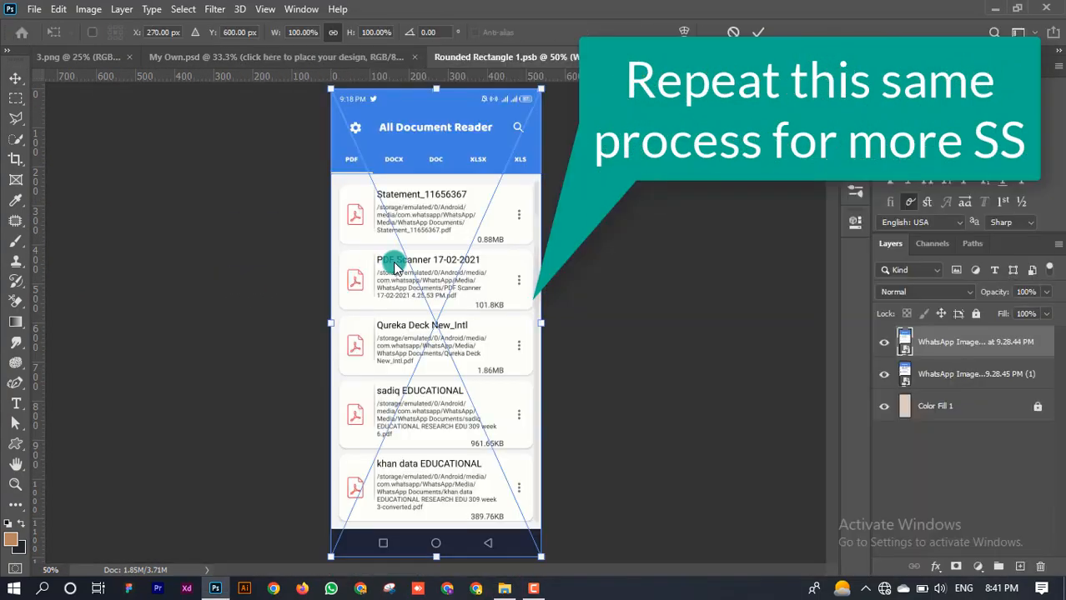
click(764, 31)
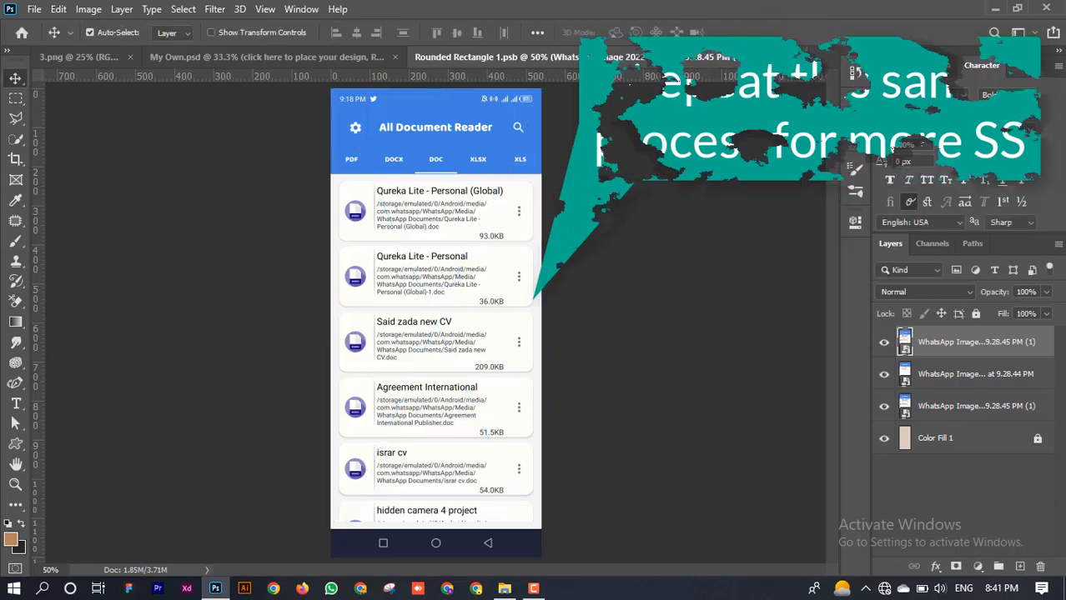
click(796, 57)
click(465, 230)
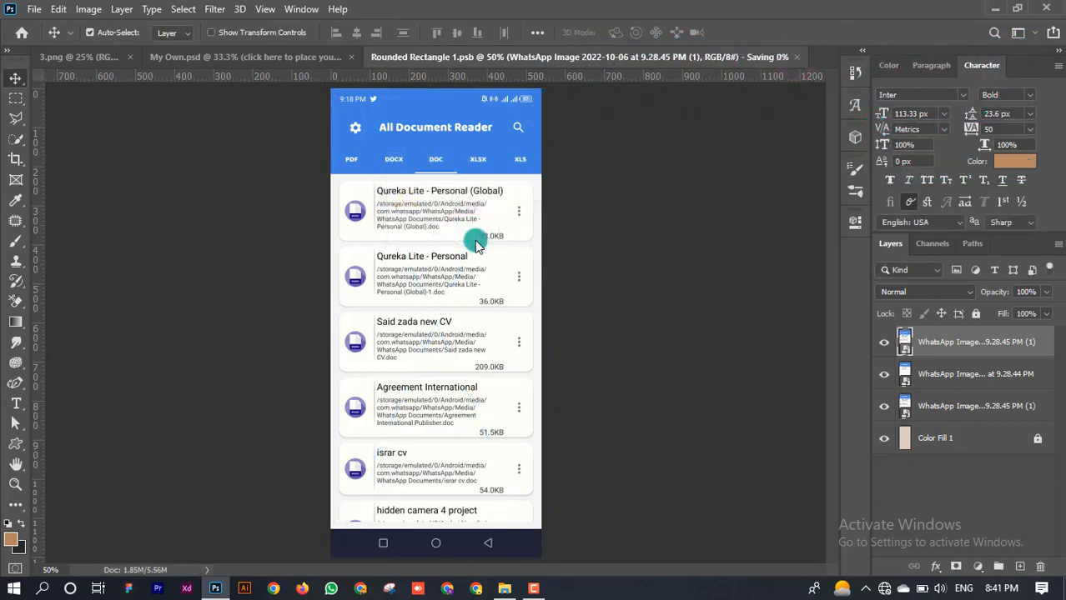
Save the updated mockup under the name 2, and close 2.psd without saving further changes.
key(ctrl+shift+s)
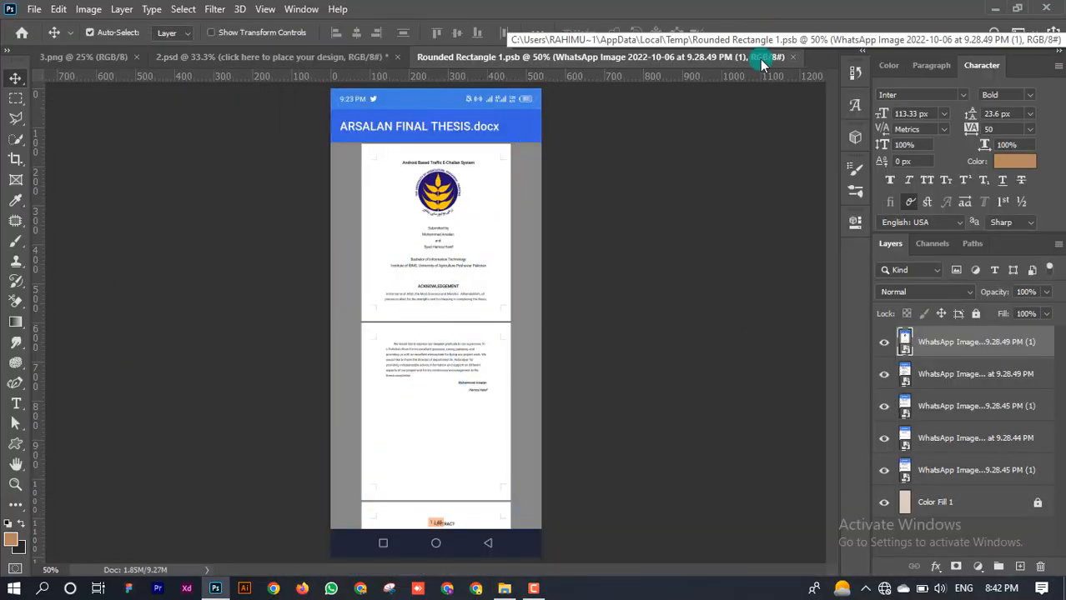
click(654, 342)
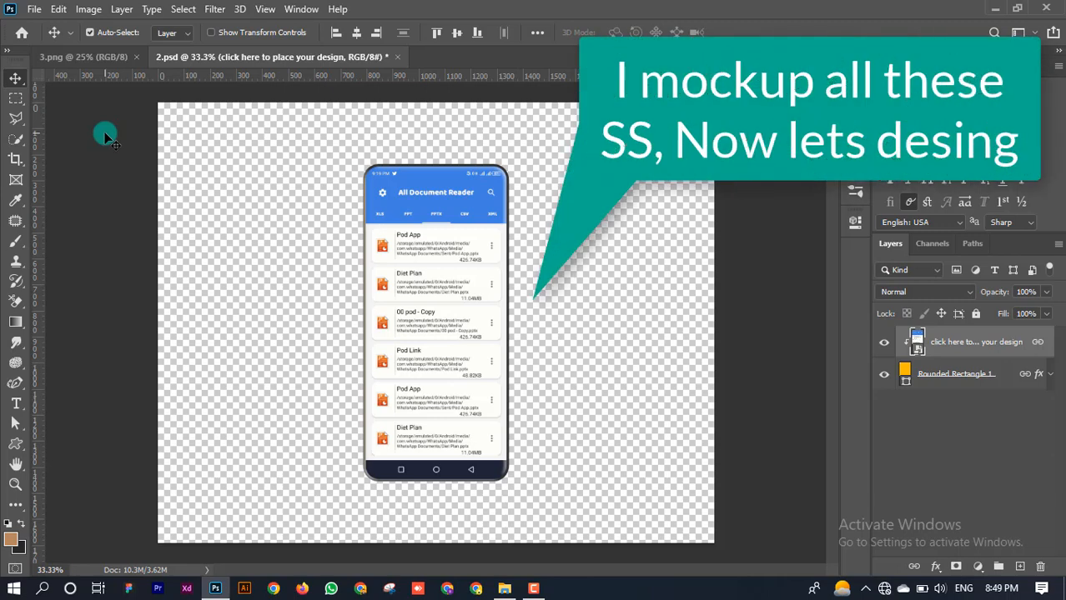
click(397, 59)
click(520, 228)
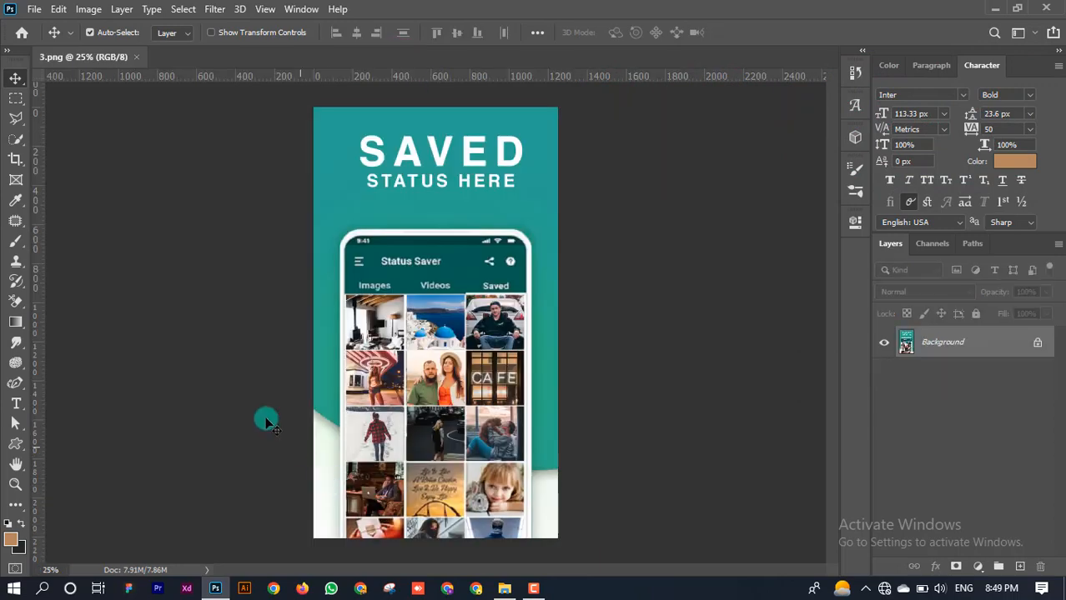
Create a new document 1252 px wide and 2208 px high at a resolution of 300 pixels/inch.
click(34, 9)
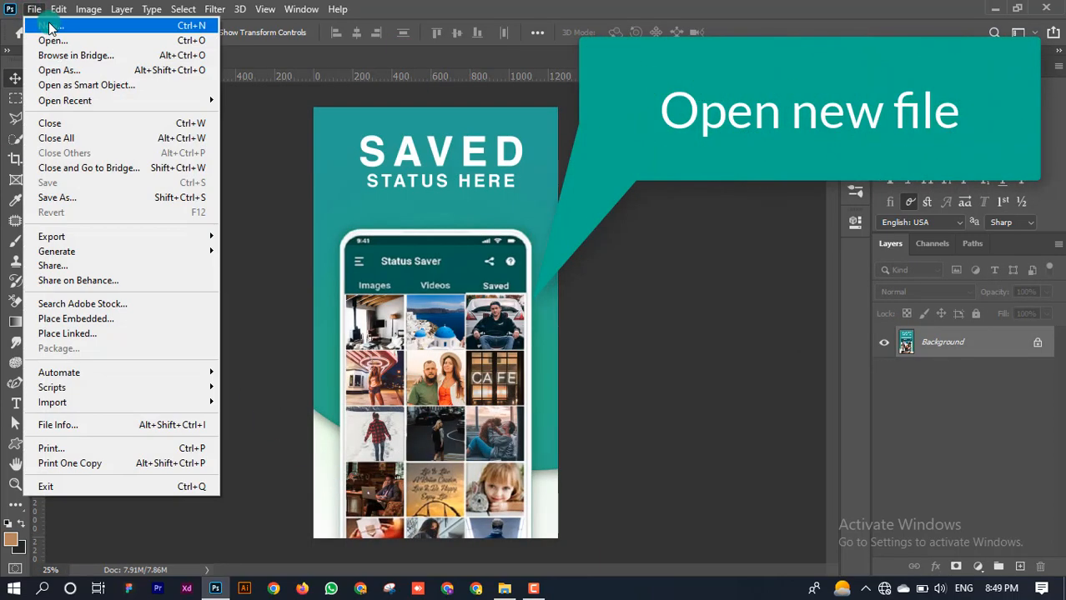
click(242, 127)
click(32, 9)
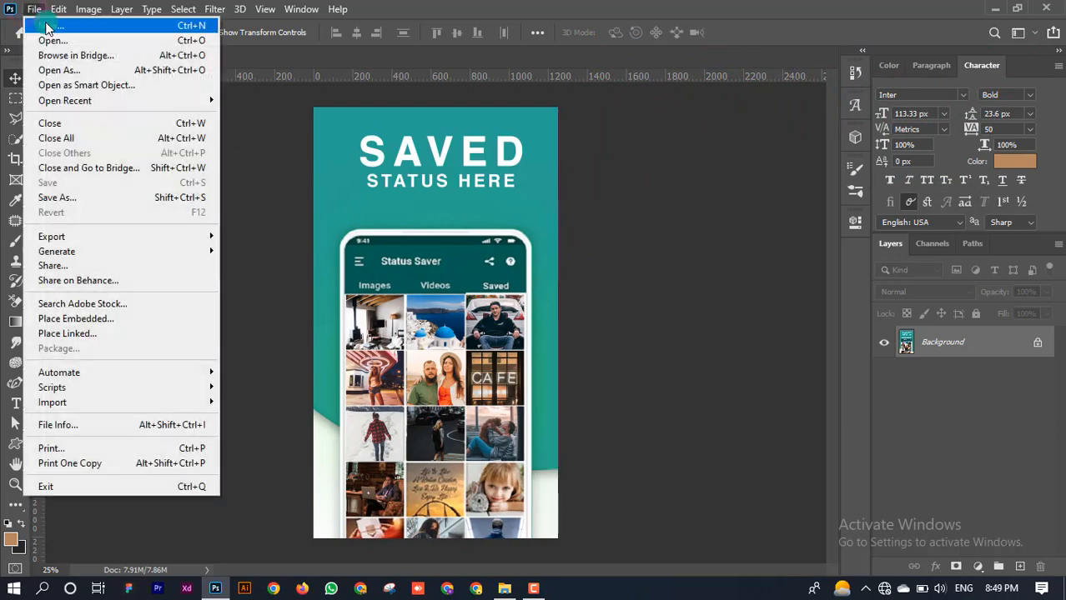
click(46, 26)
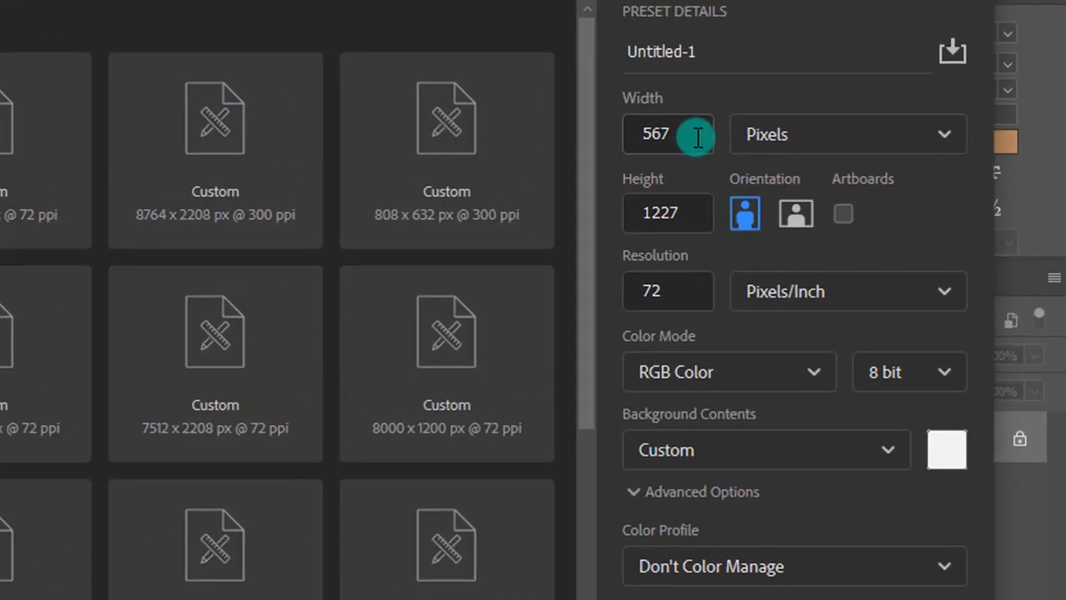
drag(686, 133, 609, 133)
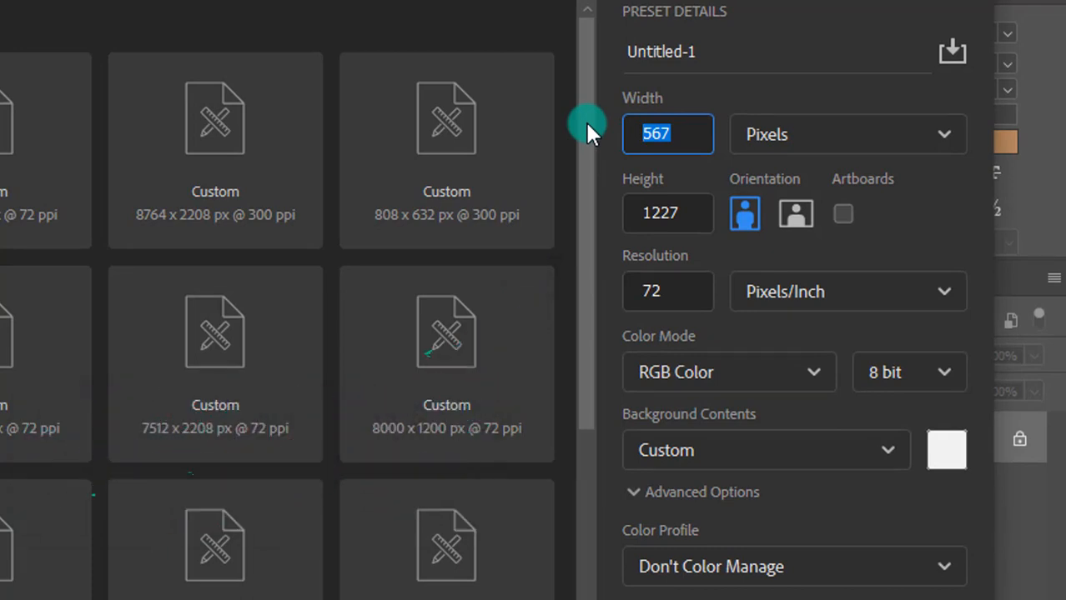
text(12)
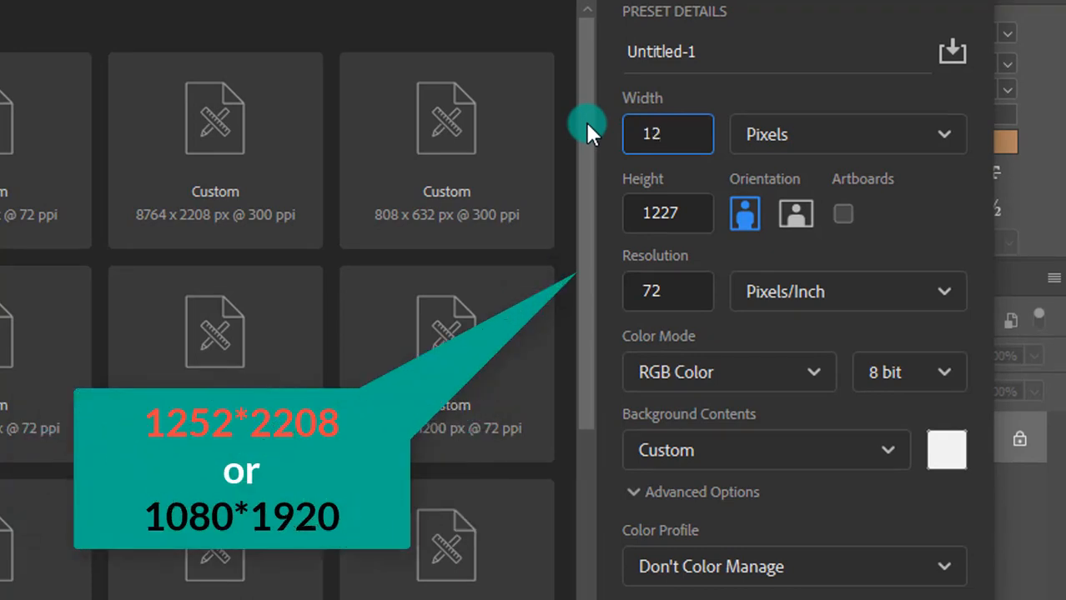
text(52)
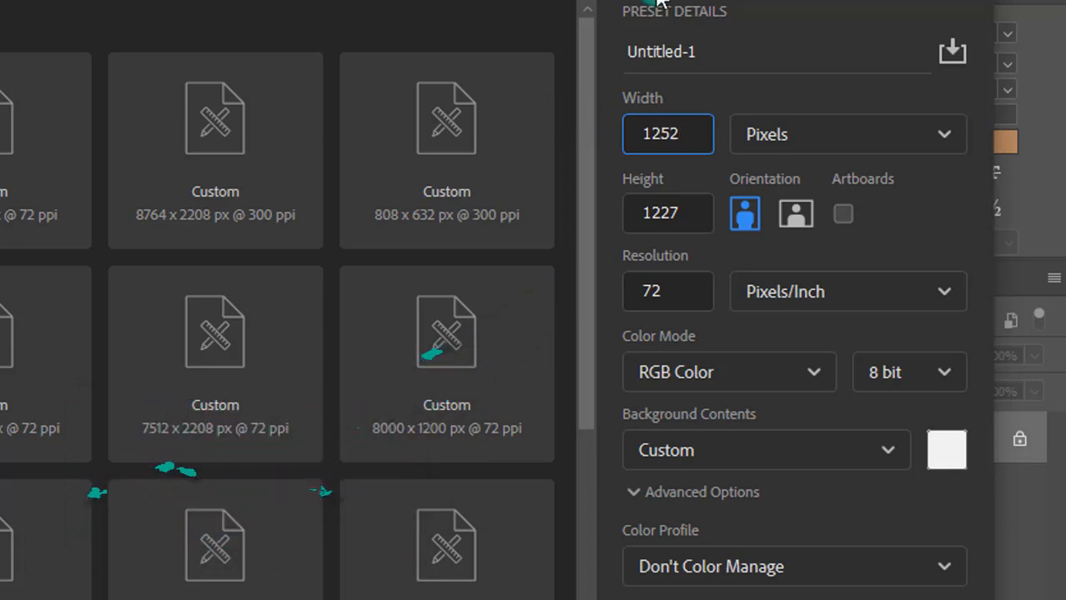
click(688, 203)
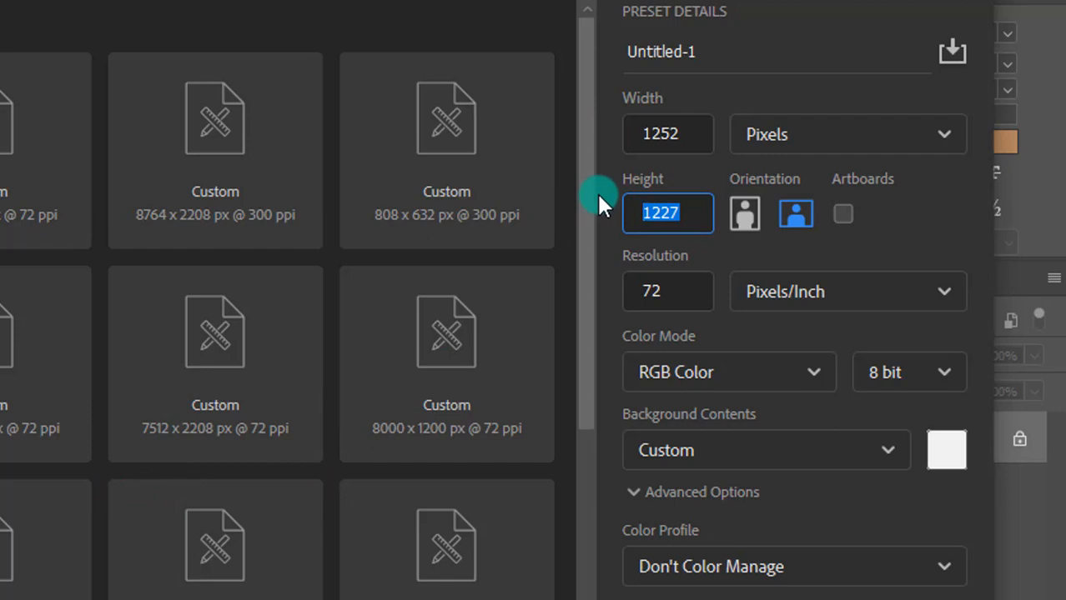
text(2208)
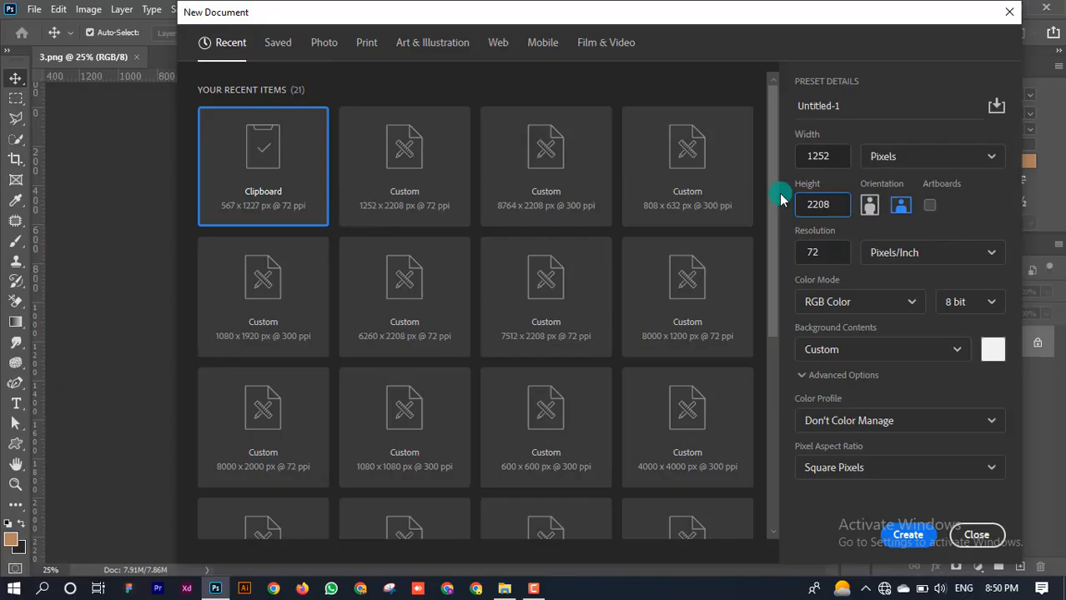
key(Tab)
text(3)
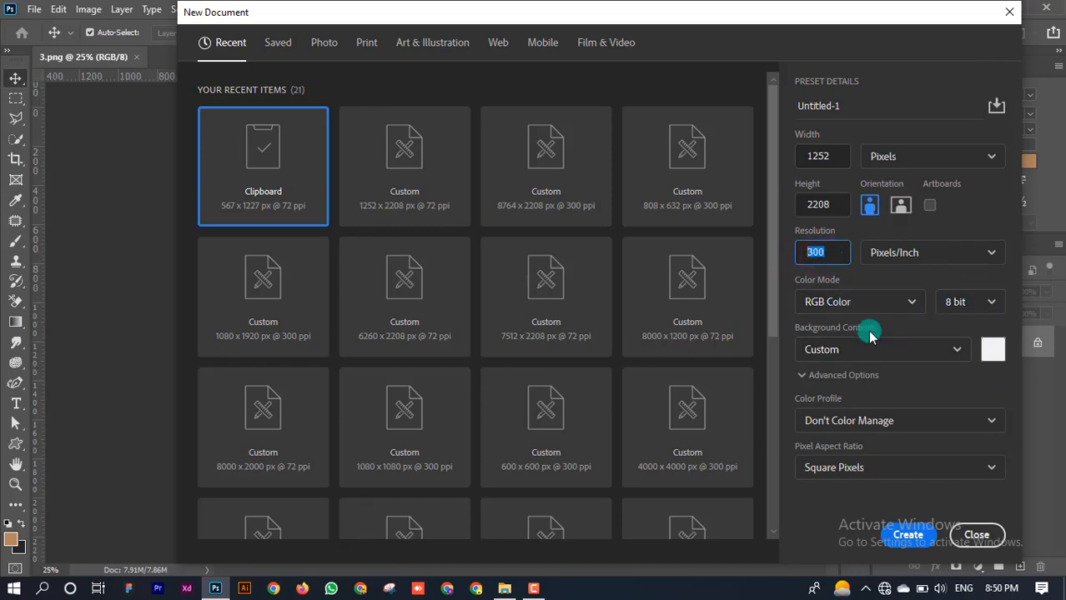
click(906, 538)
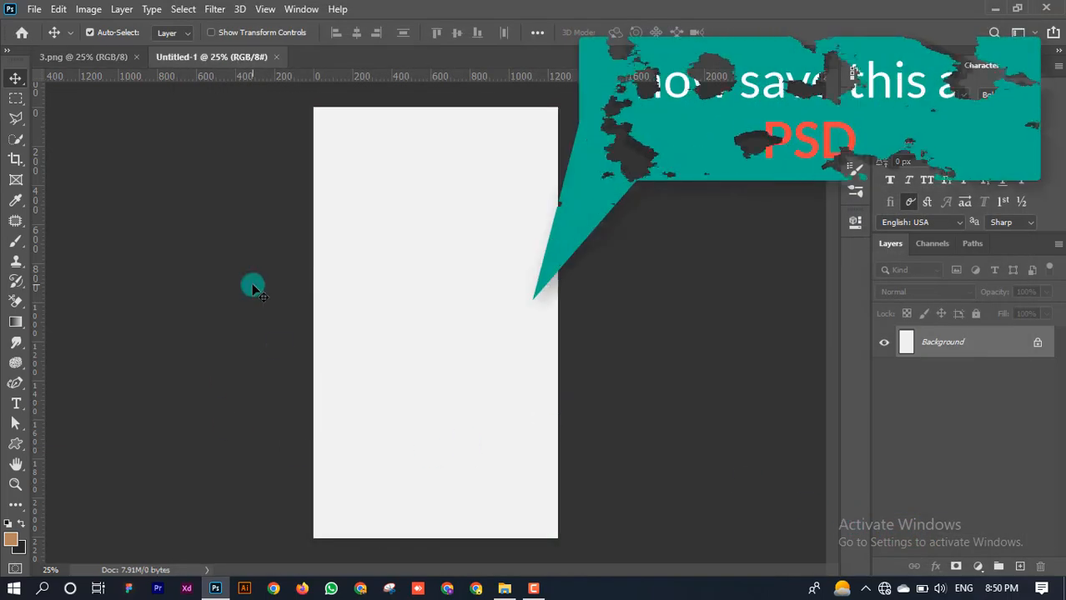
Start saving the blank document and create a folder named final inside the all file viwer SS folder.
key(ctrl+shift+s)
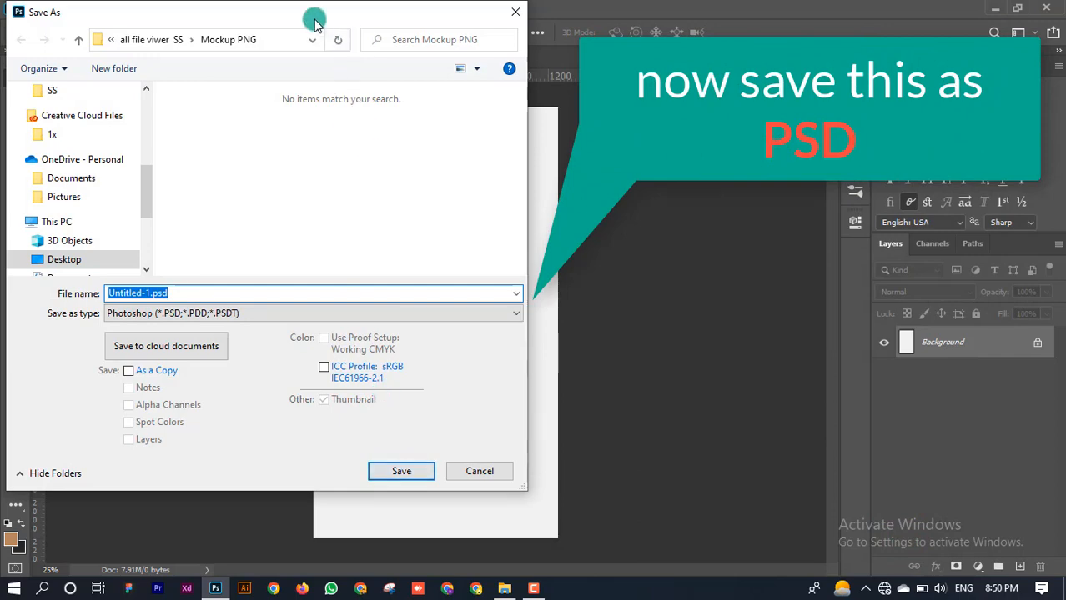
drag(316, 21, 539, 40)
click(401, 60)
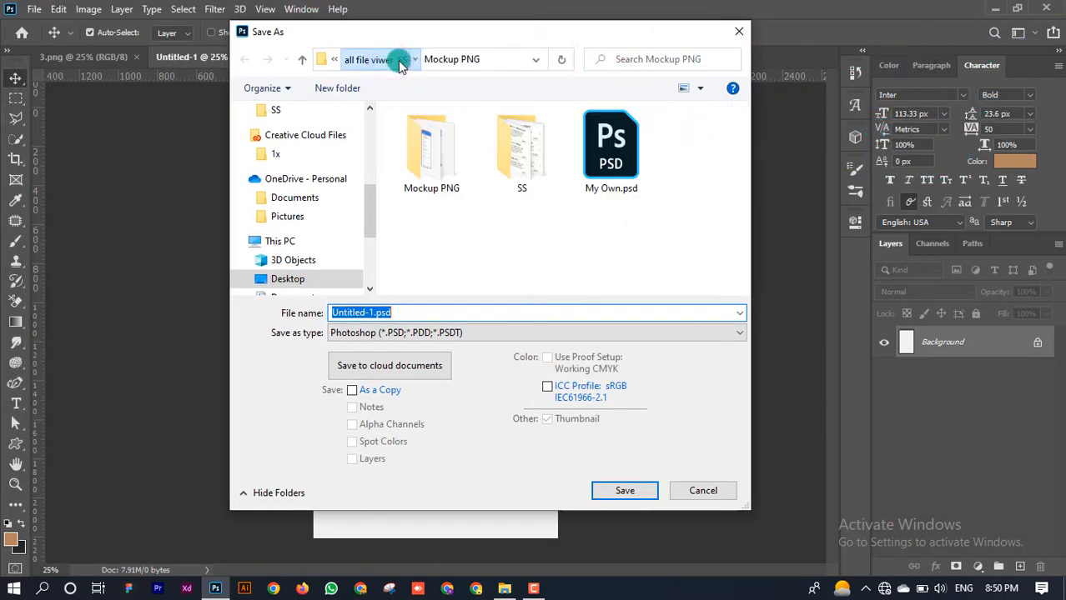
right_click(472, 236)
mouse_move(572, 417)
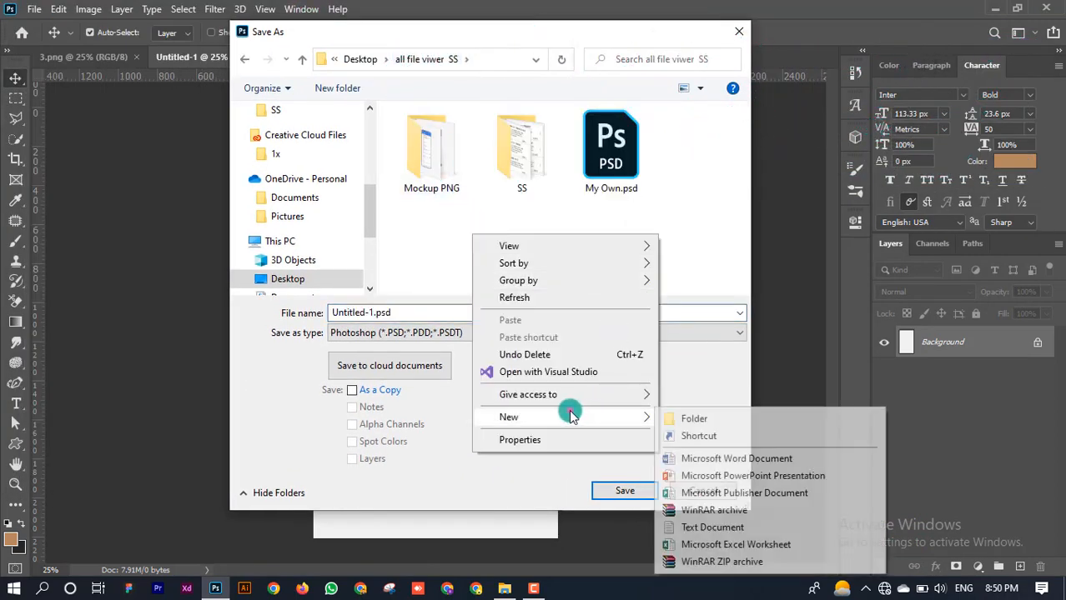
click(694, 419)
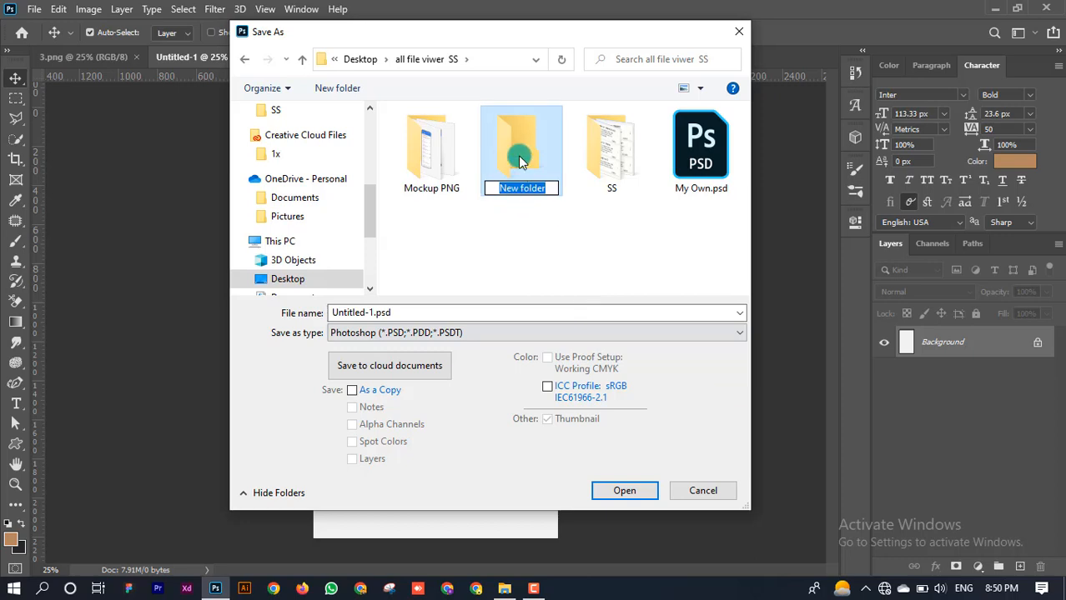
text(final)
key(Return)
Save the document in the final folder as 1.psd in Photoshop format.
click(518, 155)
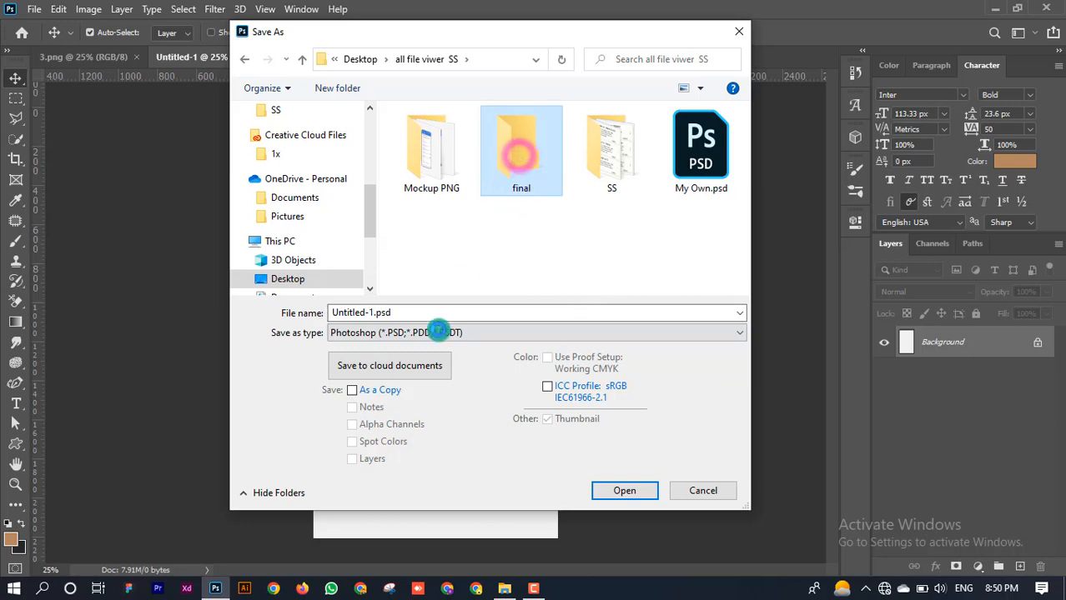
text(1)
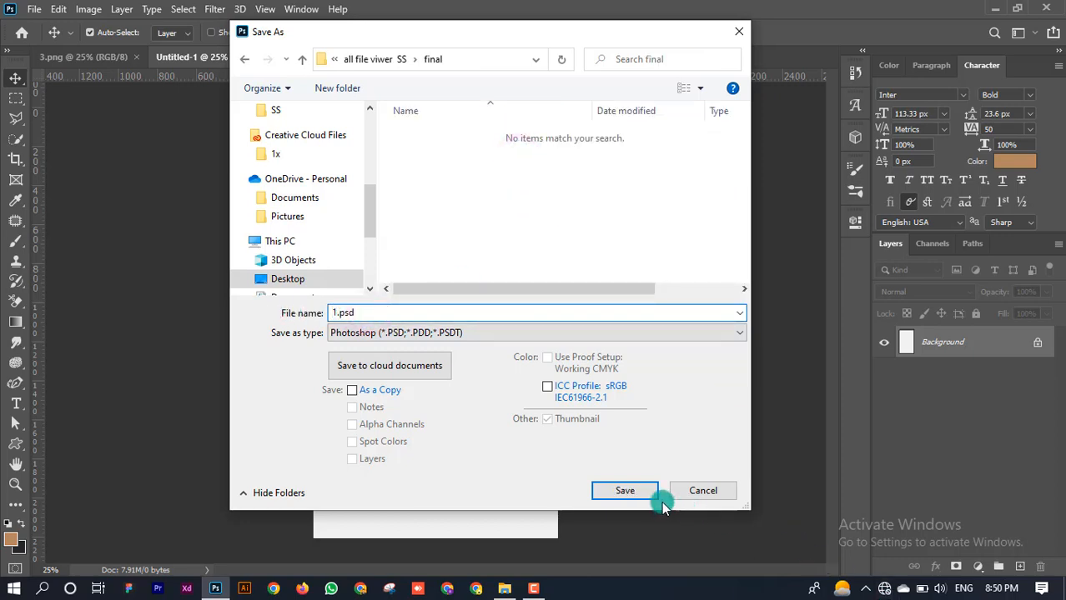
click(630, 490)
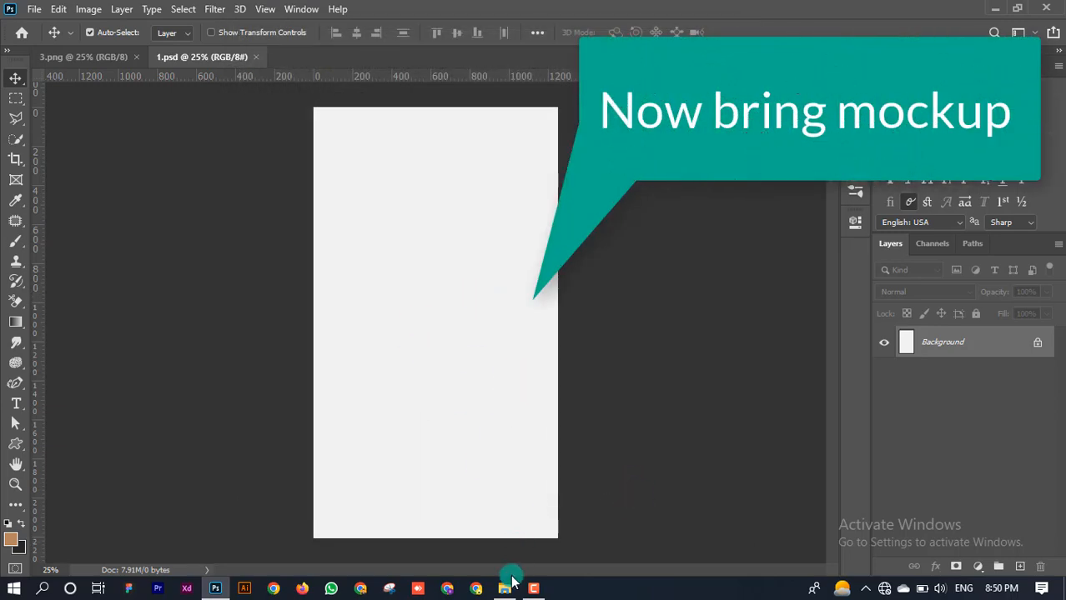
Place the phone mockup 1.png from the Mockup PNG folder into 1.psd.
click(522, 500)
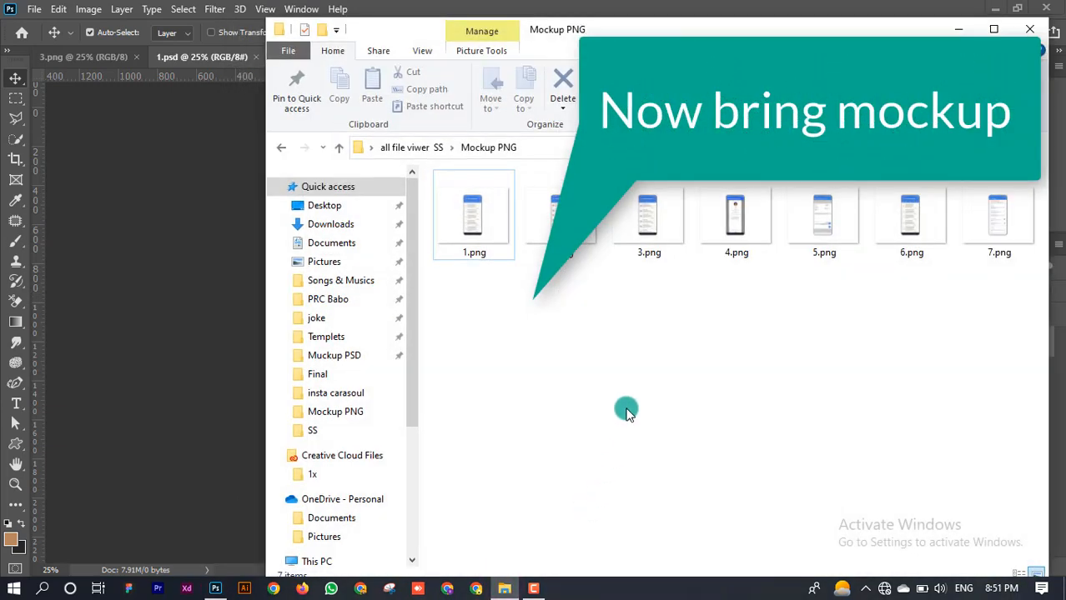
click(454, 231)
drag(305, 319, 171, 317)
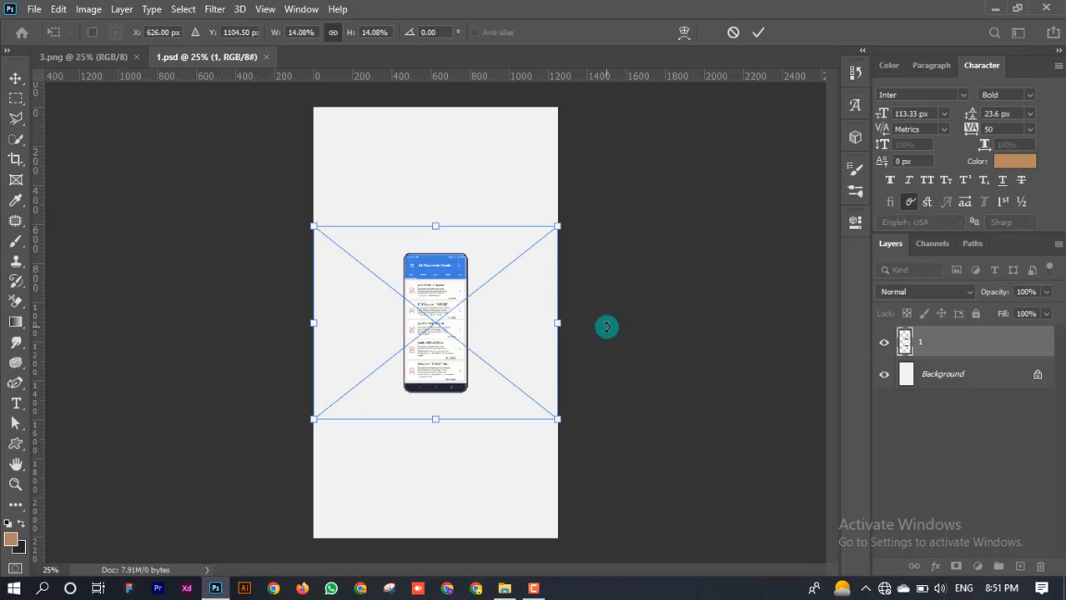
Scale the placed phone mockup to about 31% and move it down so its lower edge runs off the canvas.
drag(430, 420, 450, 584)
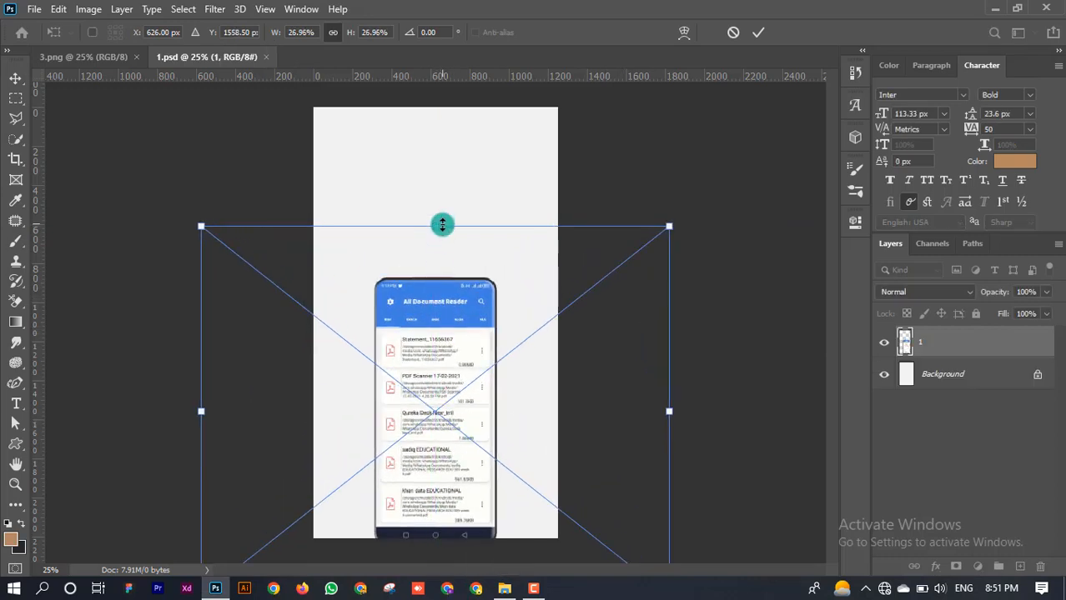
drag(440, 226, 446, 168)
drag(453, 473, 452, 468)
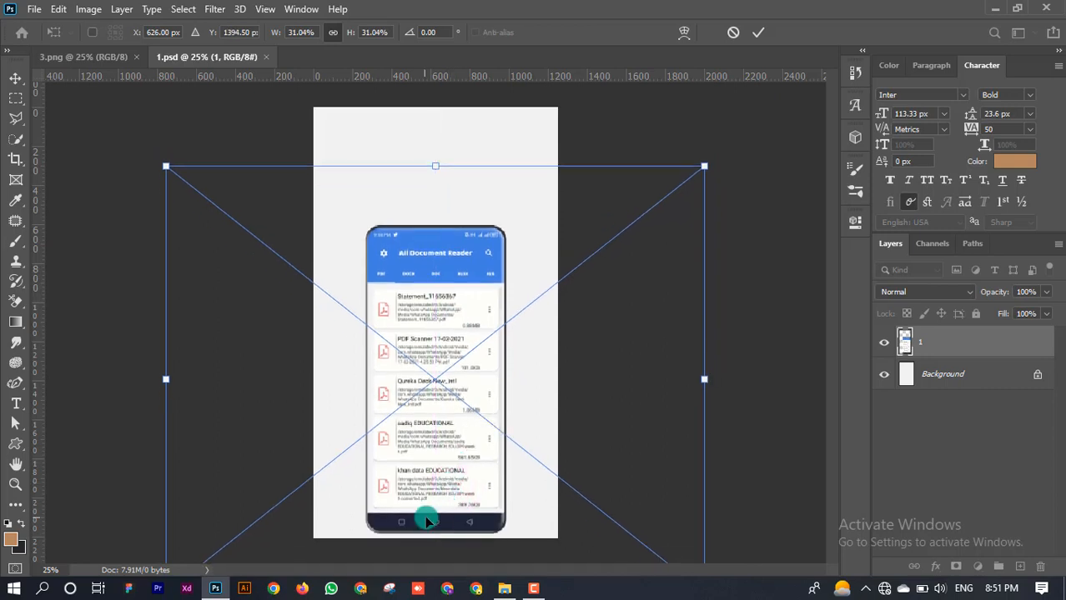
drag(435, 518, 435, 543)
click(754, 33)
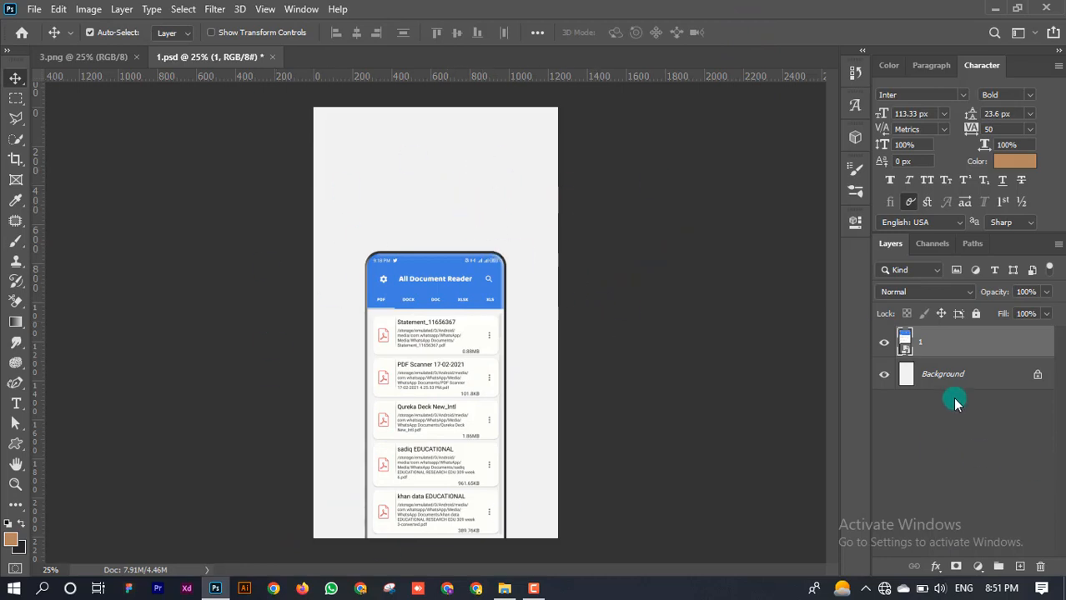
Add a gradient fill above the Background with the Blue_19 preset, and recolour its first stop with the blue of the phone's app header.
click(918, 375)
click(977, 567)
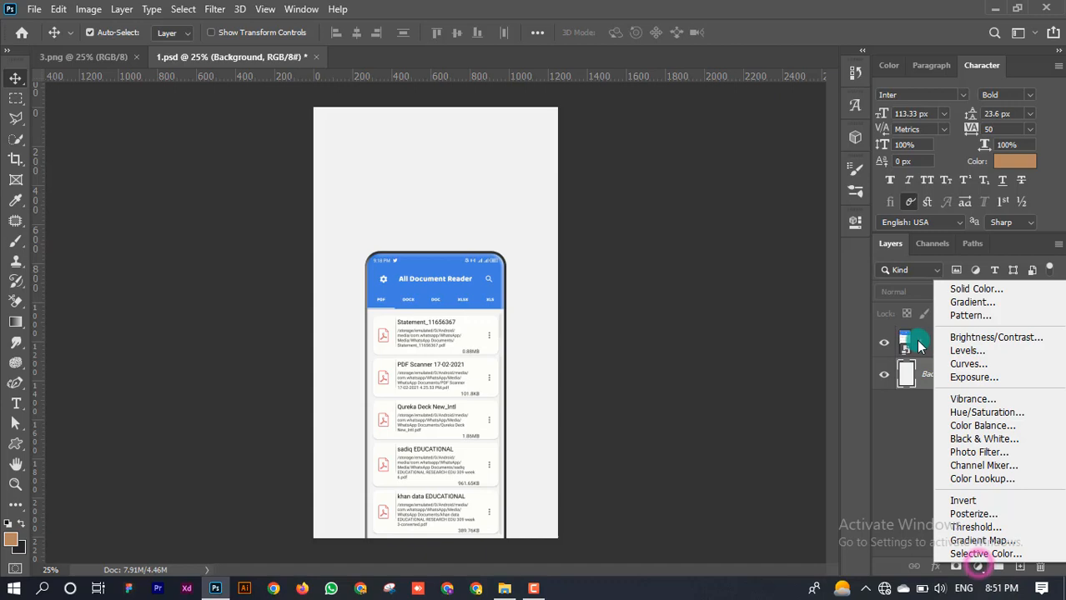
click(971, 303)
click(891, 142)
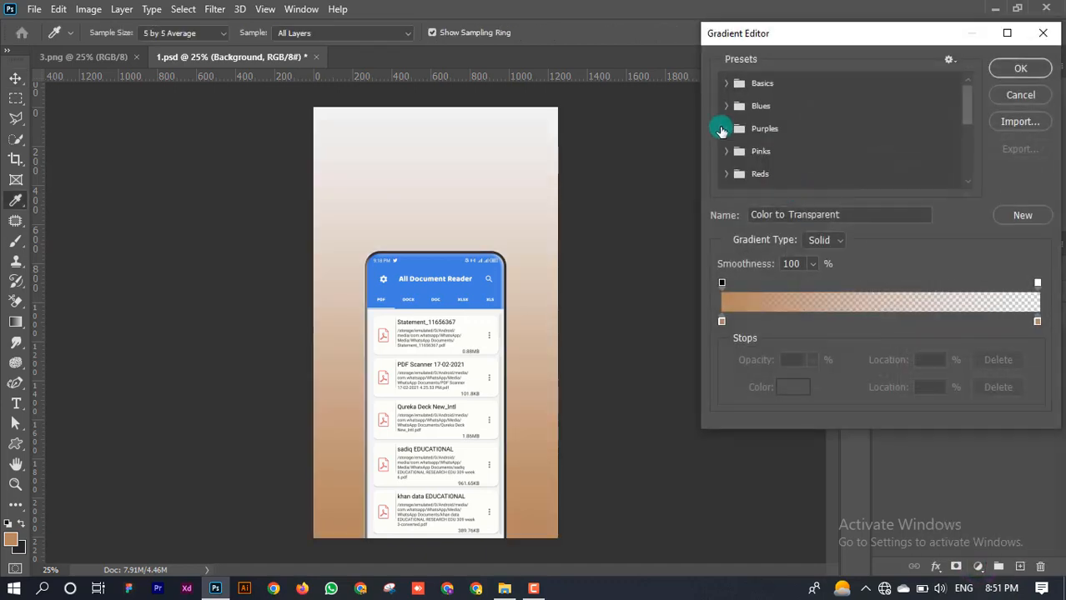
click(727, 108)
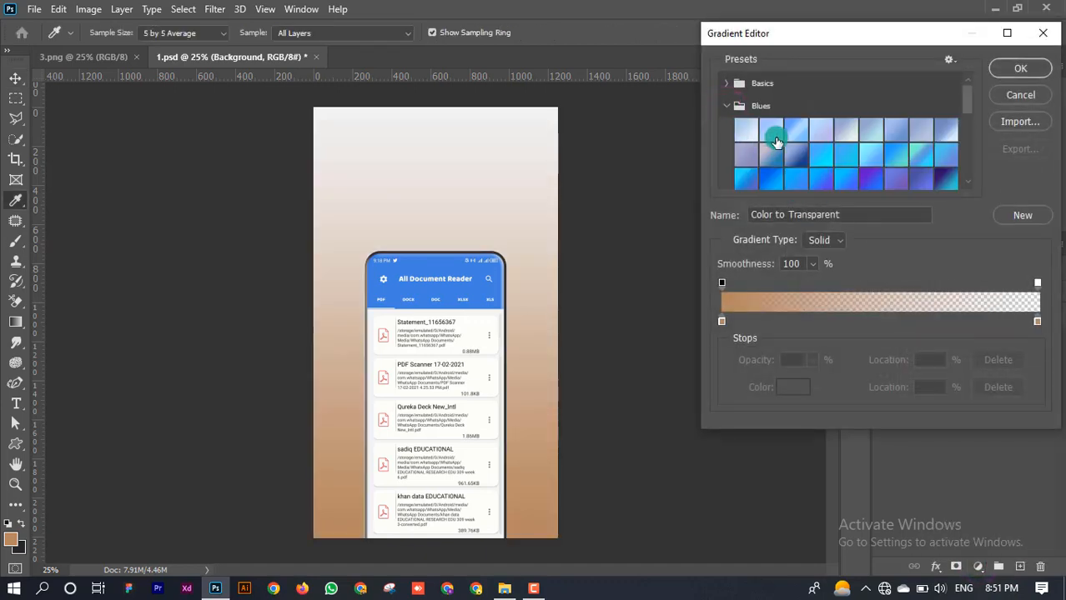
click(783, 166)
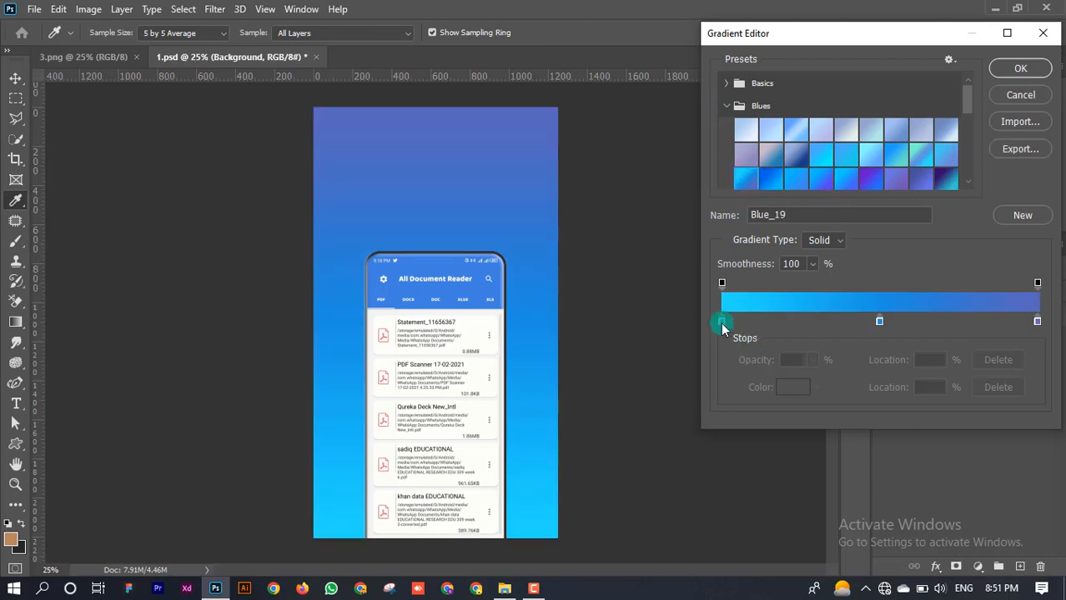
click(721, 322)
click(413, 267)
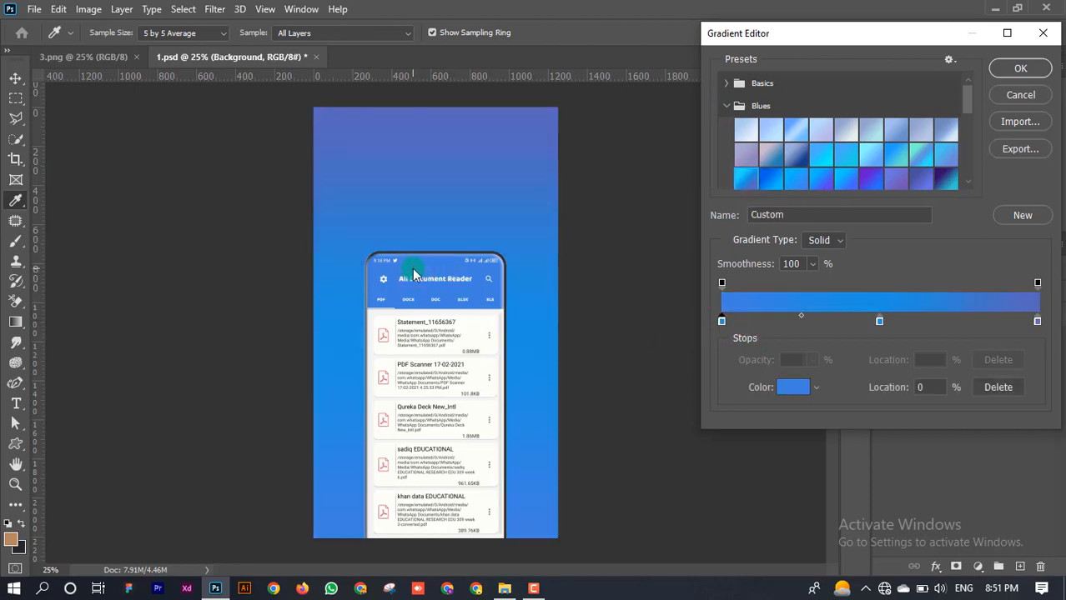
Set the gradient's last colour stop to 3c73c5, a darker shade of the app header's blue.
click(1037, 323)
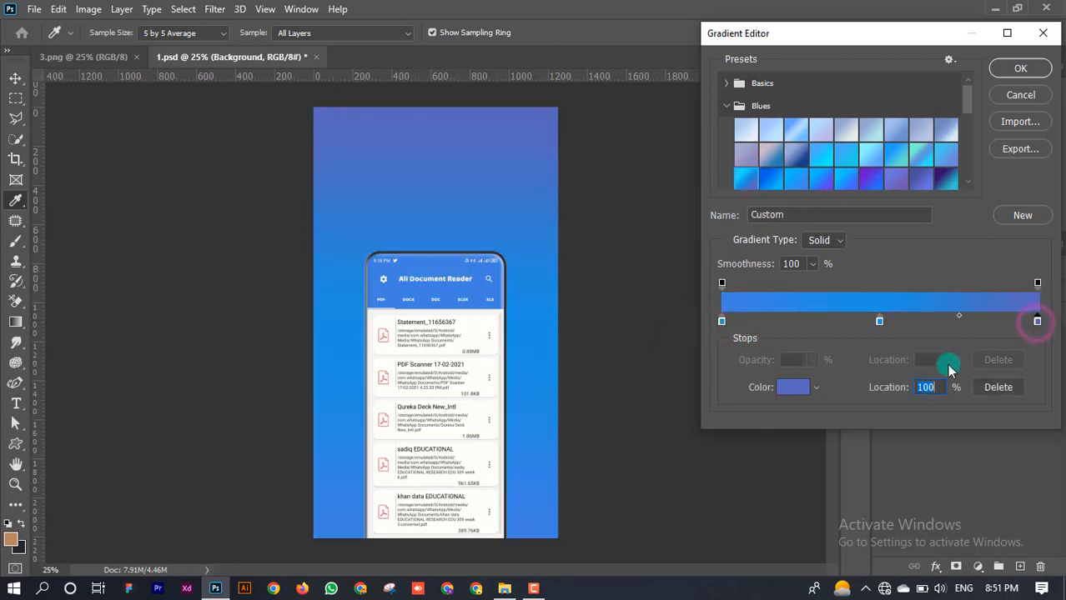
click(800, 389)
click(416, 247)
click(426, 254)
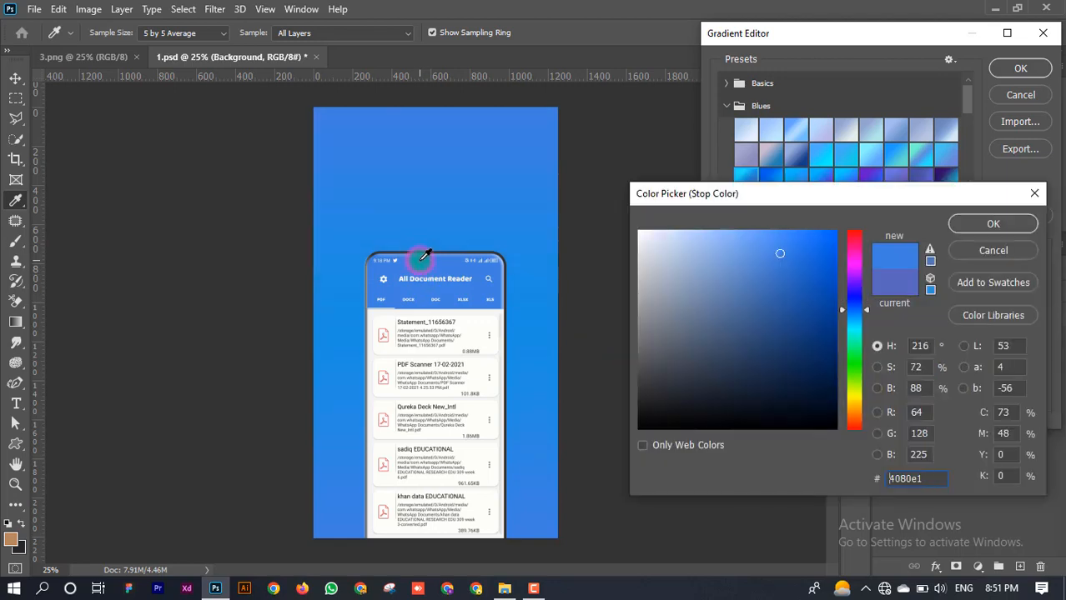
click(727, 257)
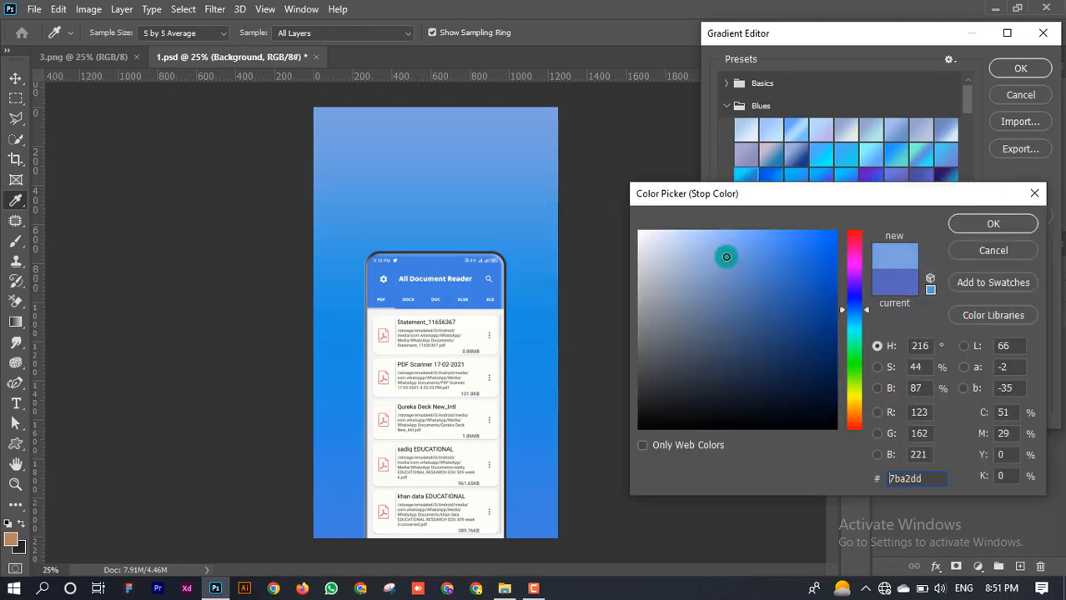
drag(727, 257, 725, 298)
click(473, 292)
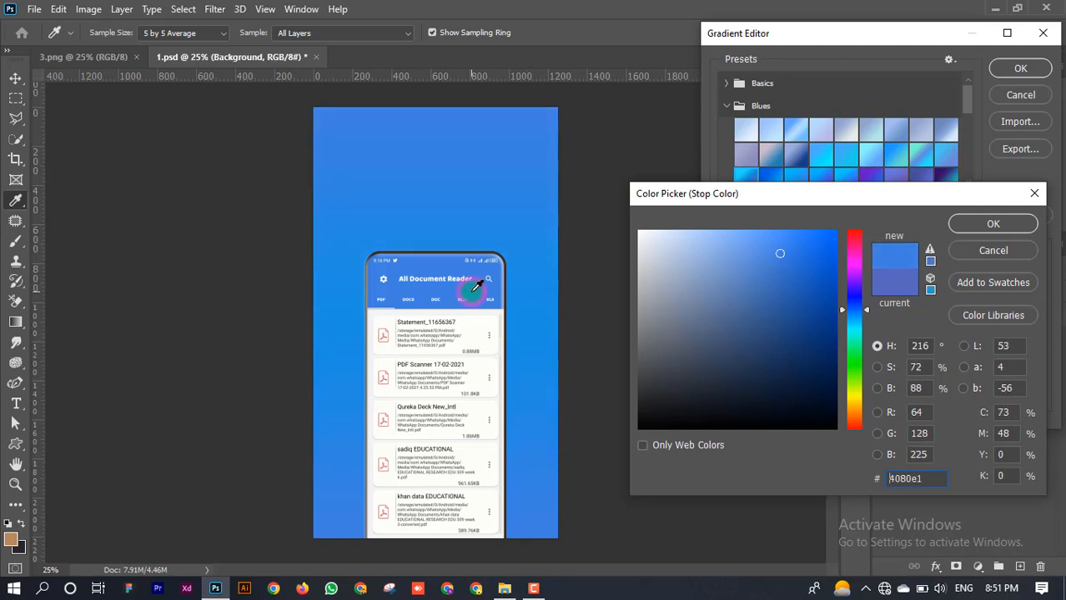
click(776, 276)
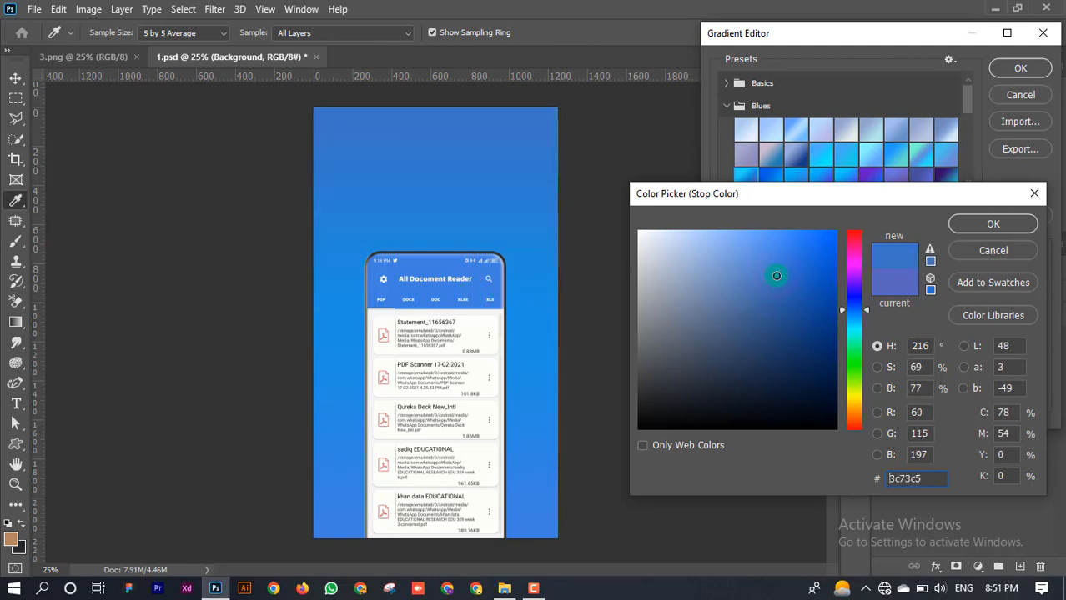
click(1024, 225)
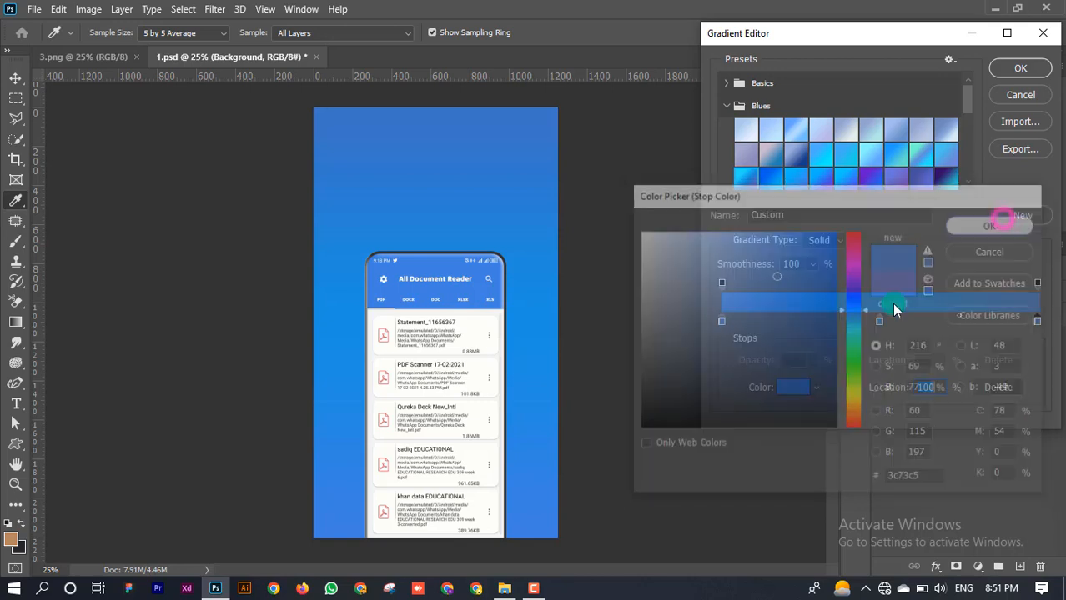
Set the gradient's first colour stop to 4d75b0, apply the gradient fill and lock its layer.
double_click(722, 323)
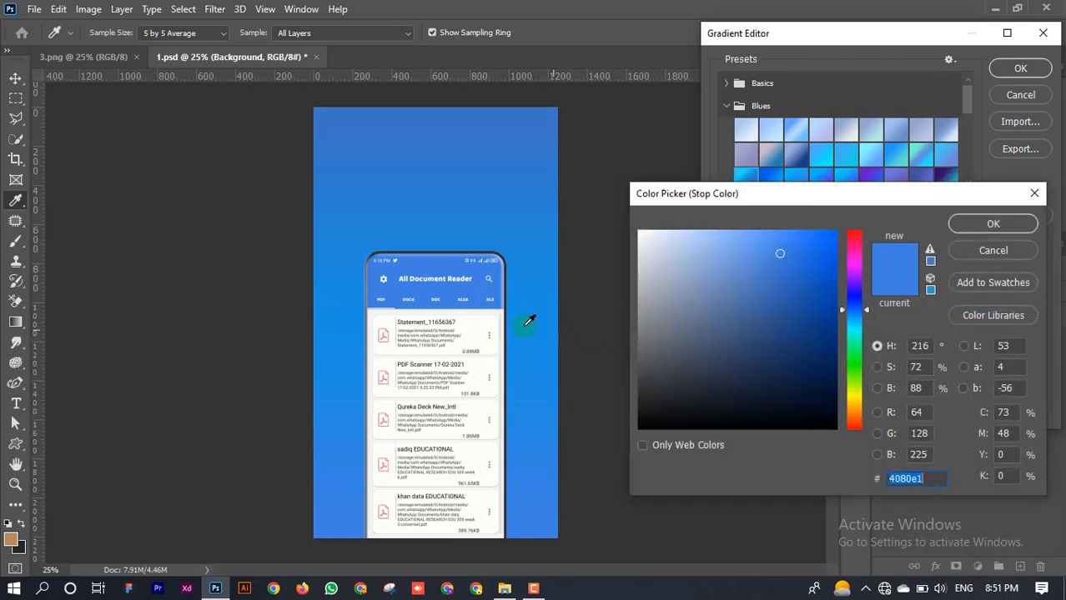
click(749, 292)
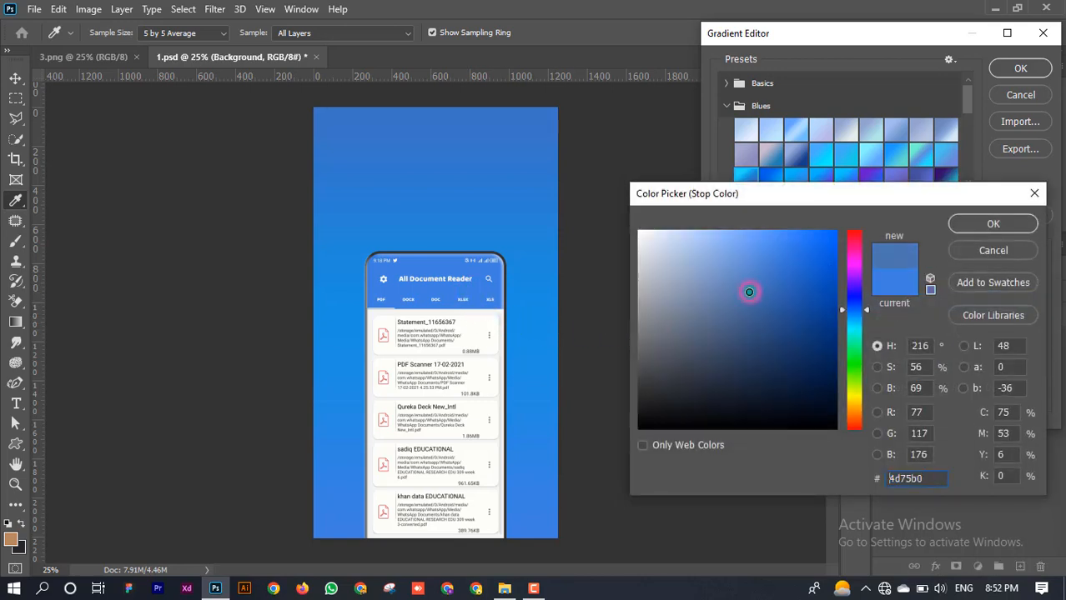
click(1007, 228)
click(1021, 68)
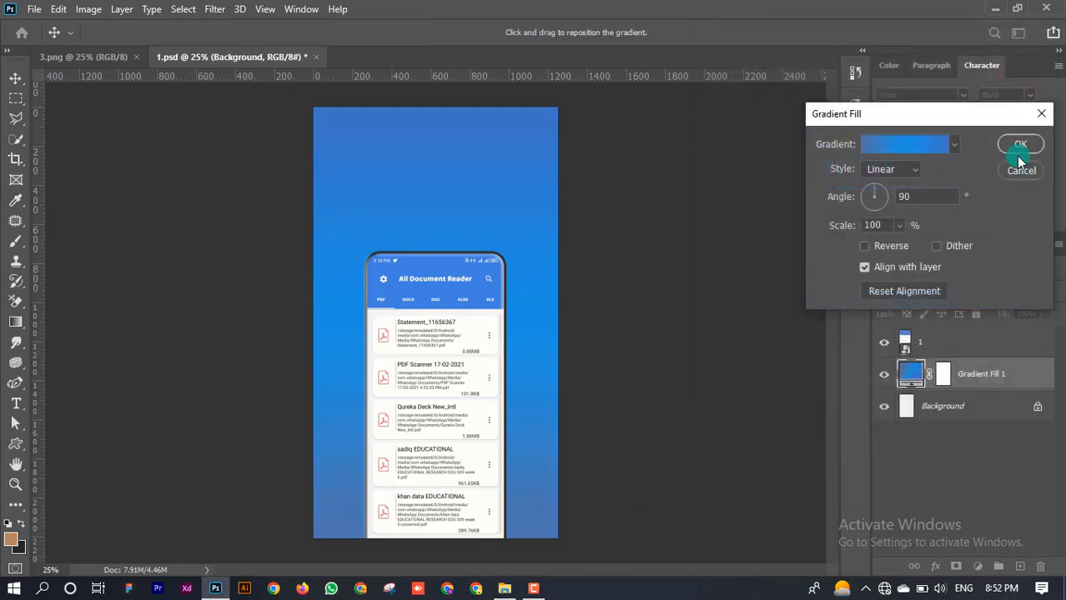
click(1023, 145)
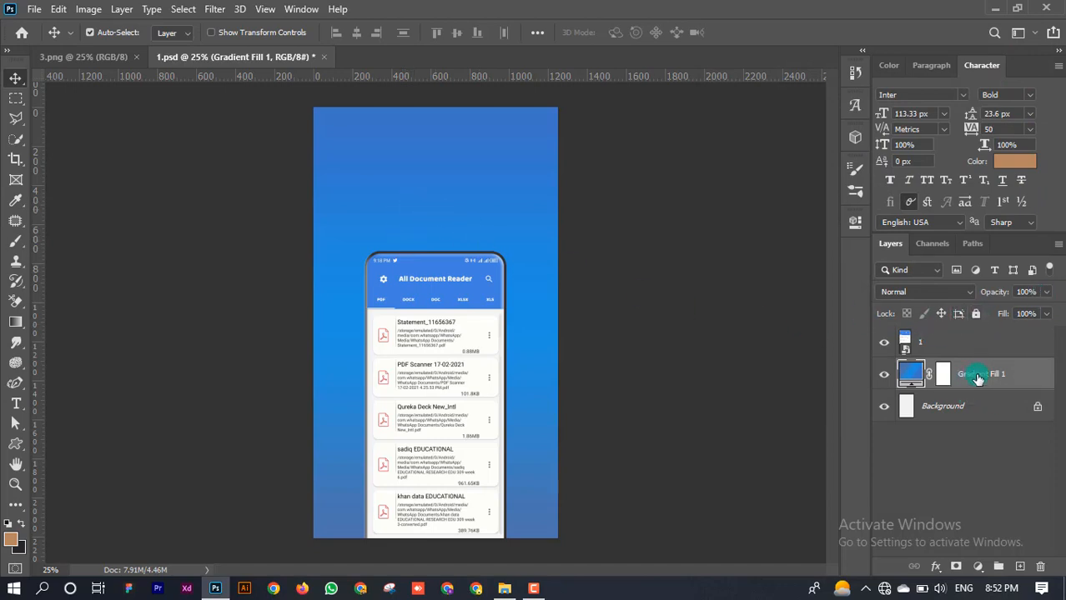
click(979, 315)
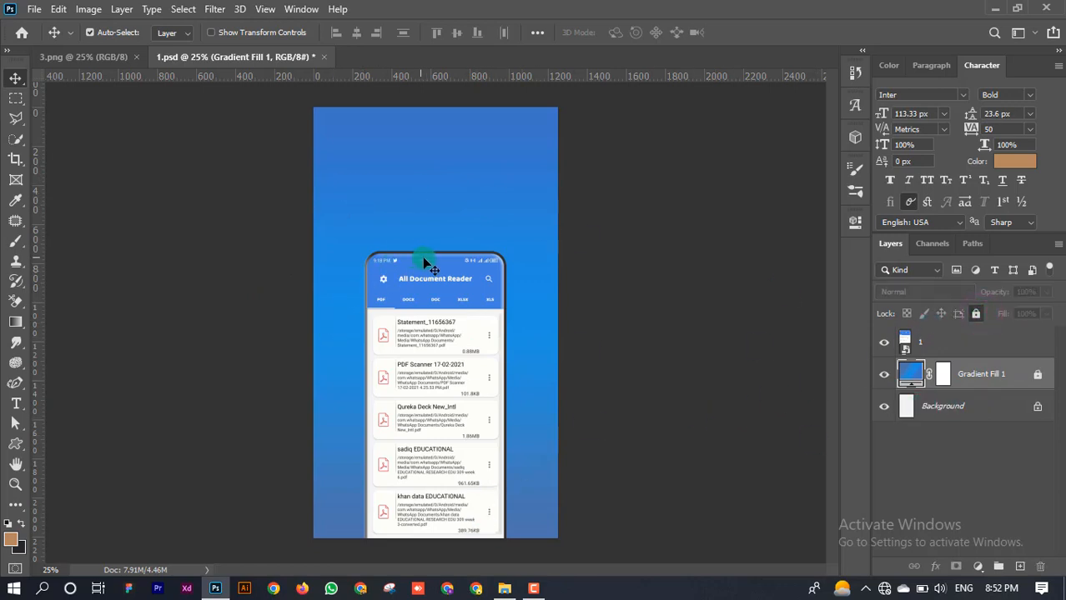
Add a Drop Shadow with 45% opacity to the phone mockup layer.
click(475, 369)
right_click(978, 351)
click(867, 25)
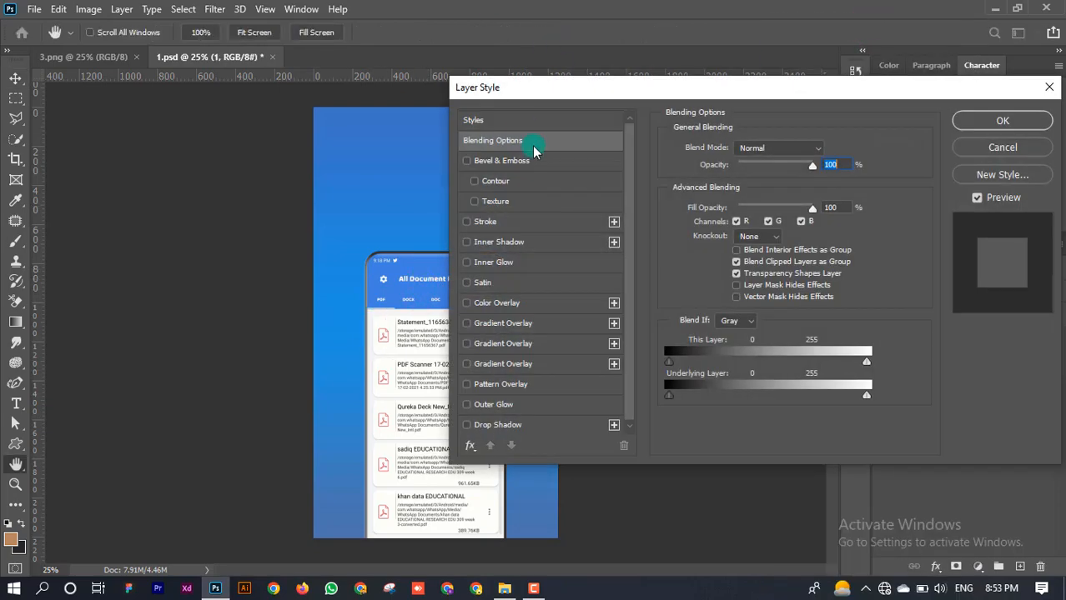
drag(572, 90, 652, 69)
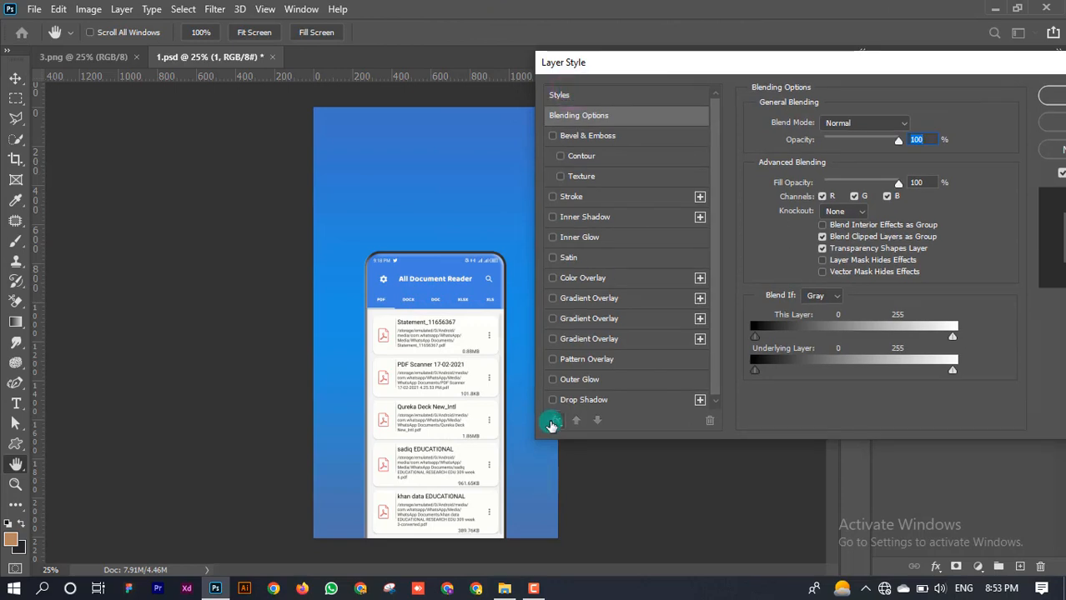
click(550, 403)
click(602, 402)
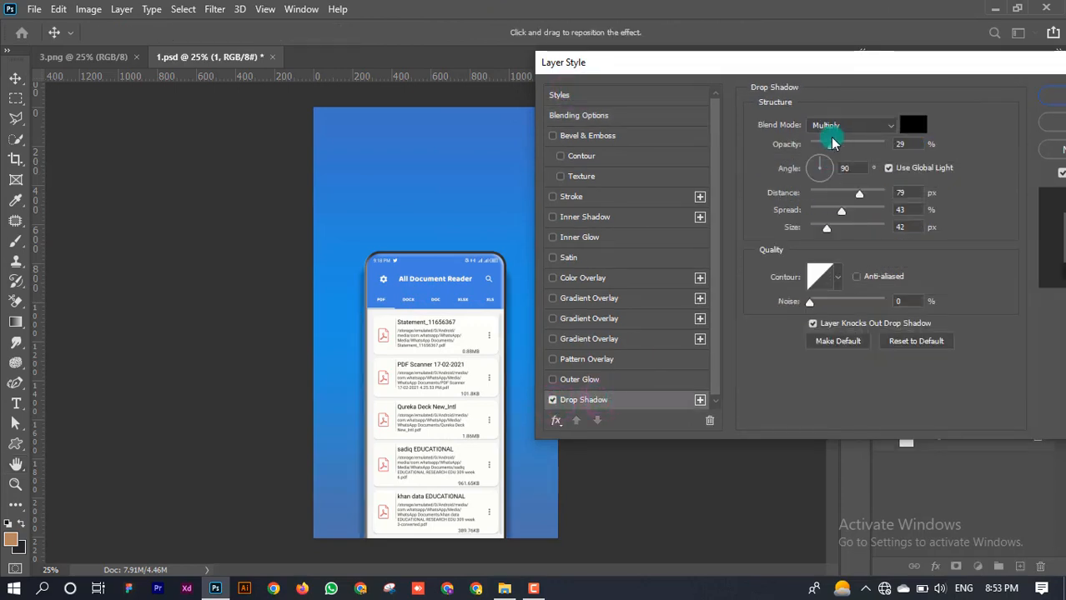
drag(834, 147, 843, 150)
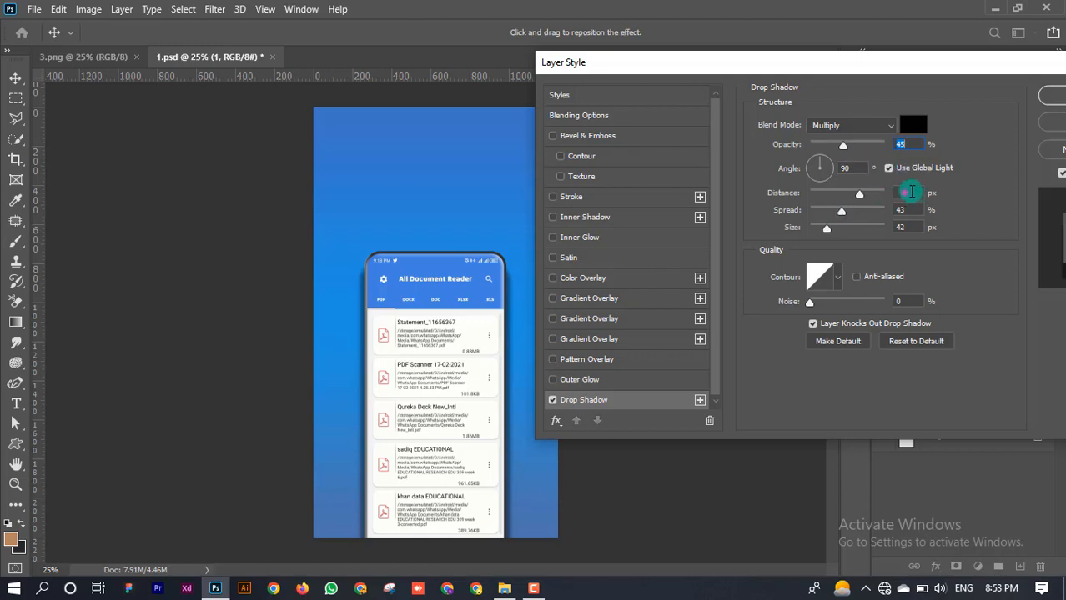
drag(910, 193, 889, 228)
drag(899, 63, 757, 66)
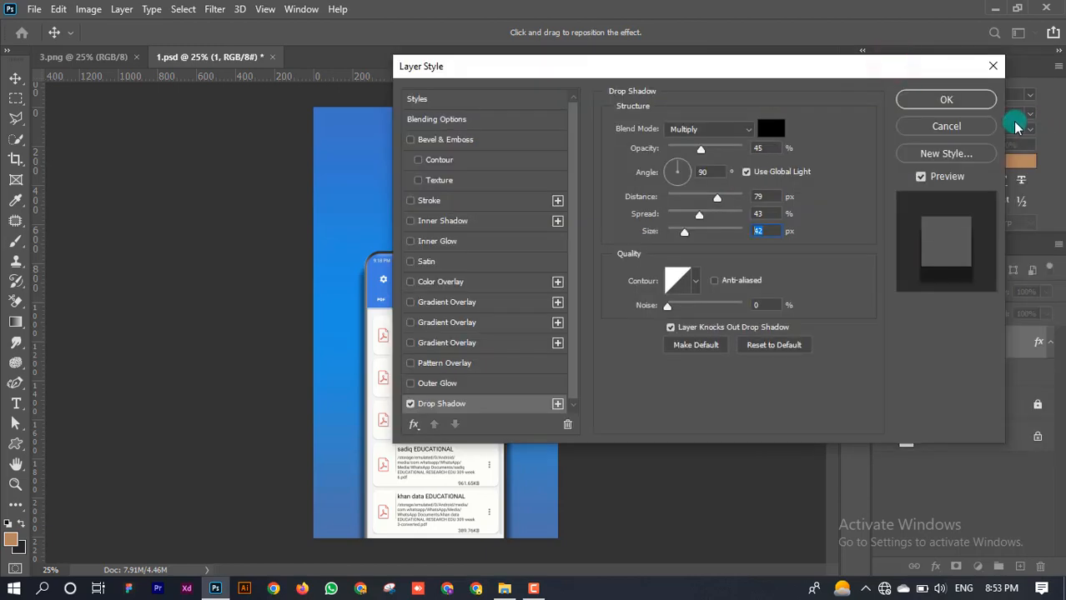
click(946, 100)
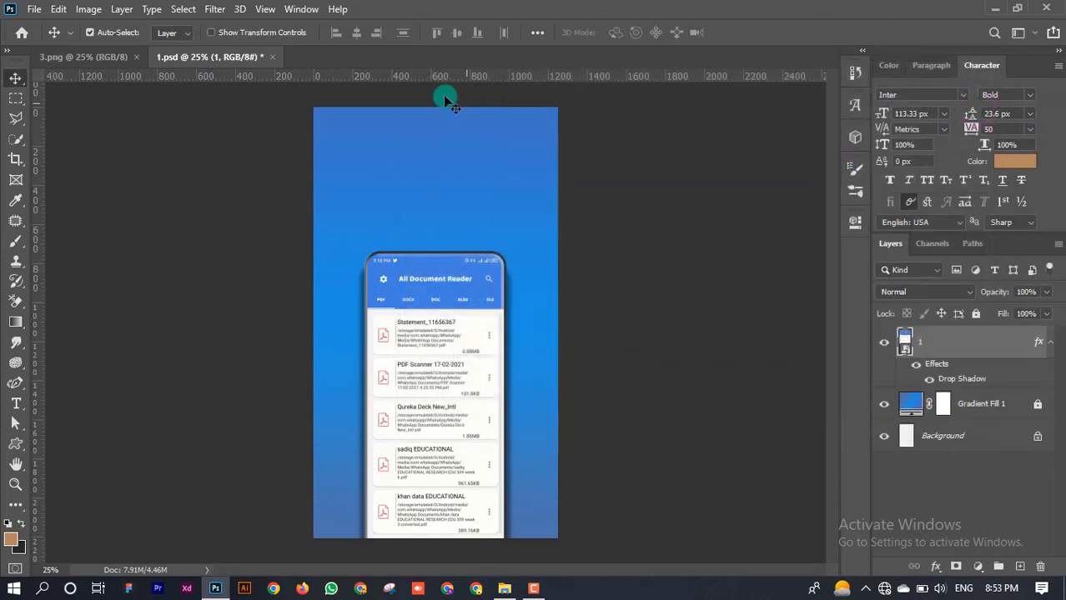
Add a horizontal guide above the phone and a vertical one at the canvas centre, and create the heading text "All Documments Reader".
drag(431, 77, 488, 197)
drag(35, 293, 437, 286)
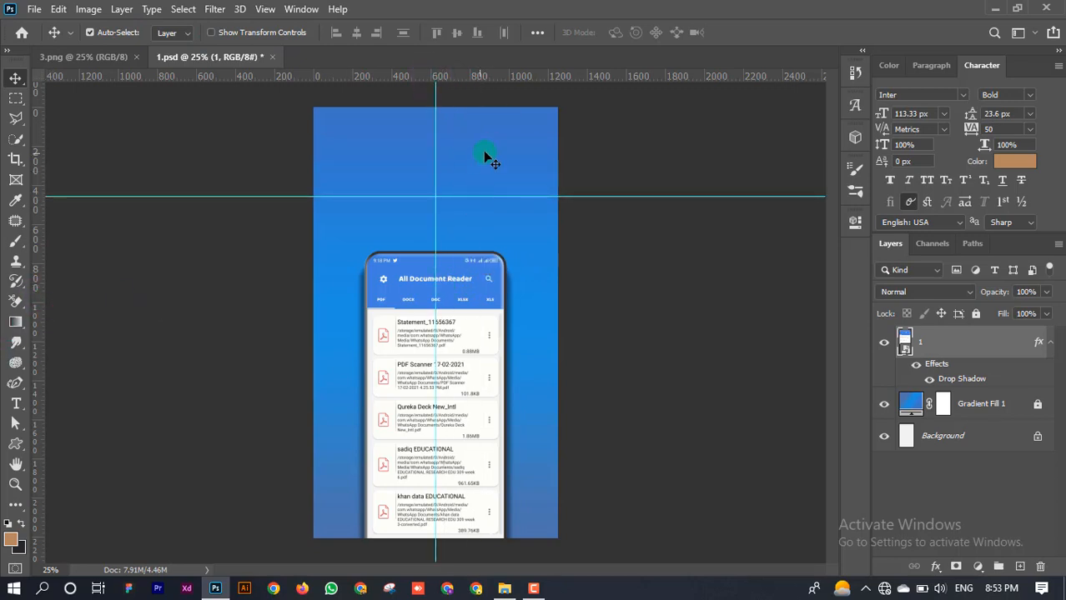
click(15, 405)
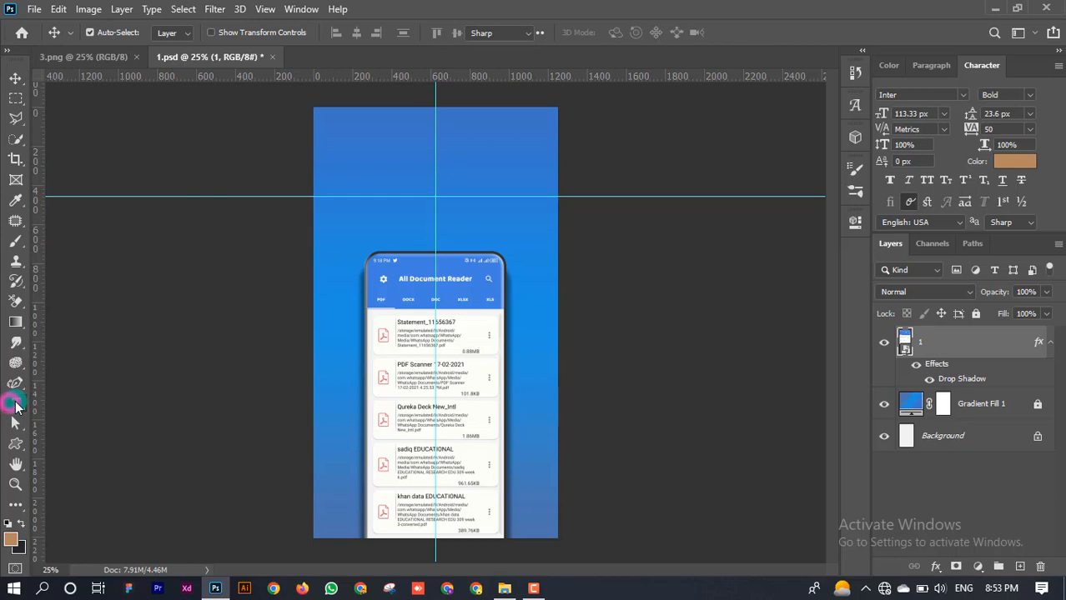
click(335, 189)
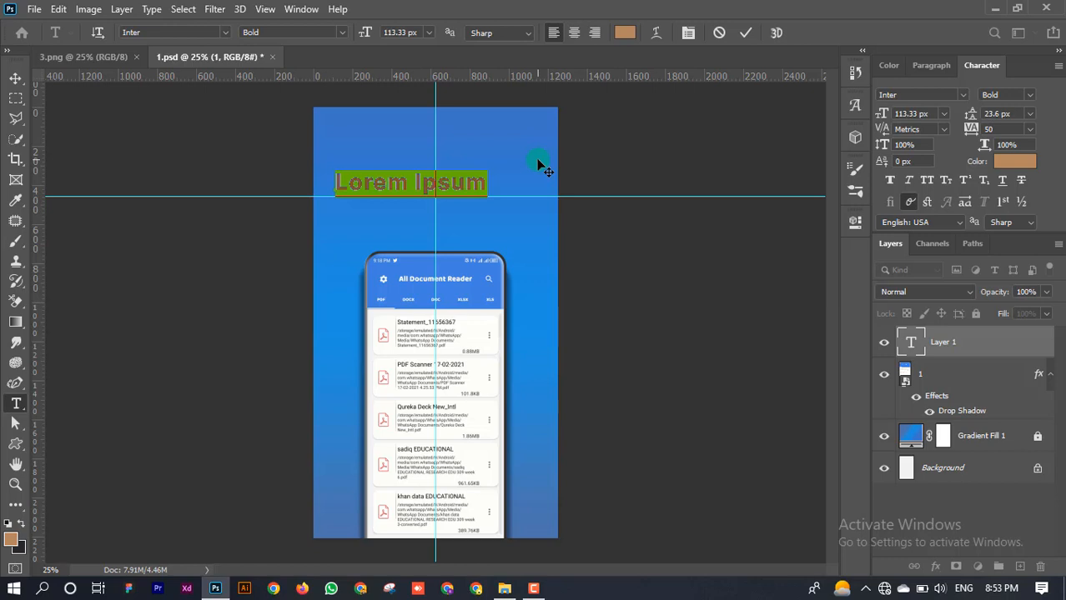
text(All)
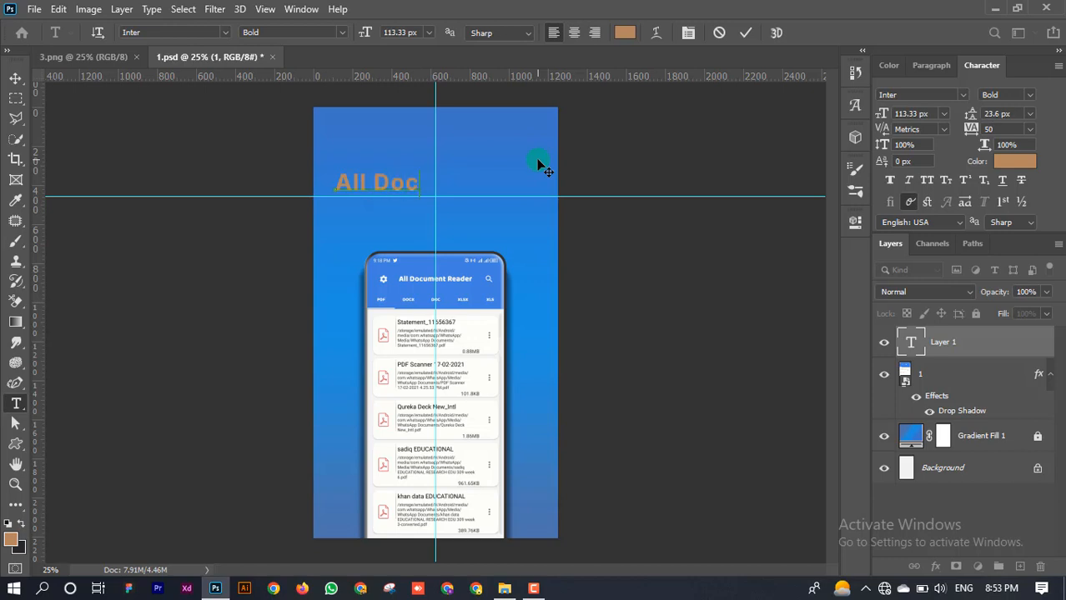
text(Documments Re)
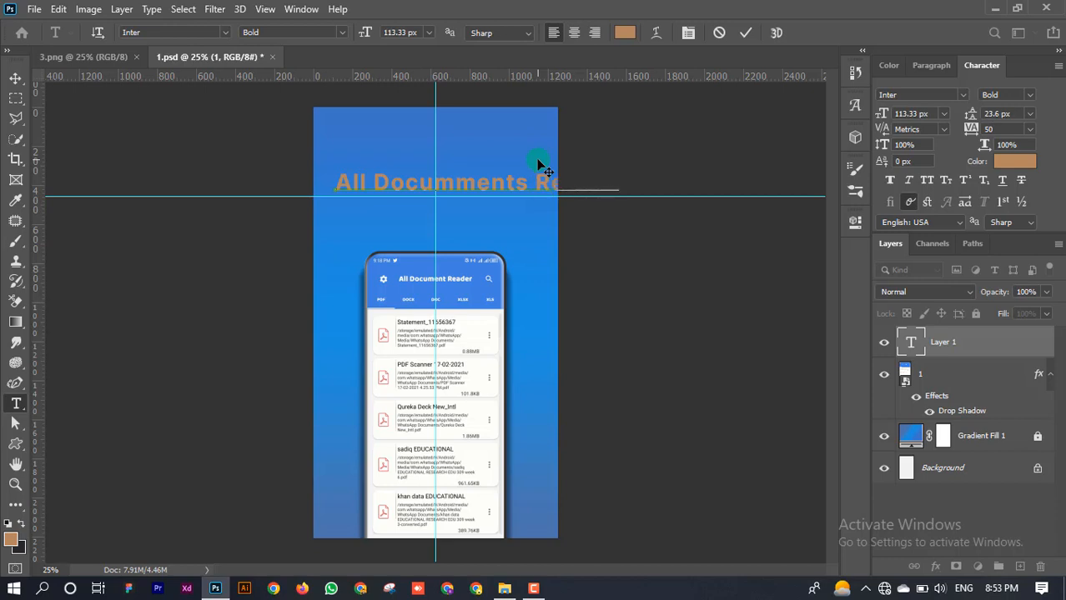
key(ctrl+Return)
Recolour the heading text to the off-white f5f5f5.
click(15, 78)
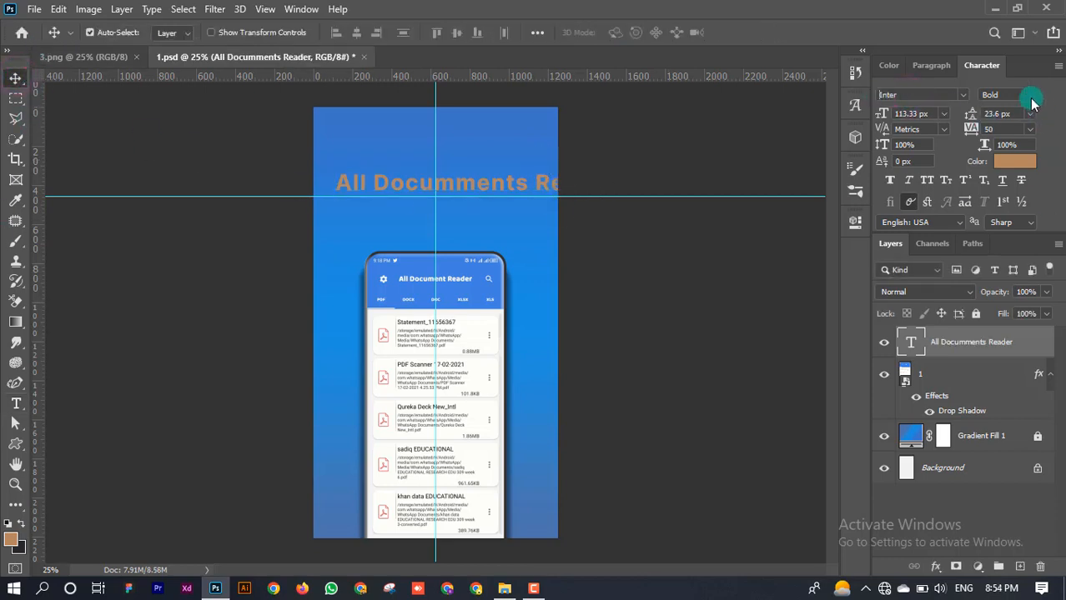
click(1022, 165)
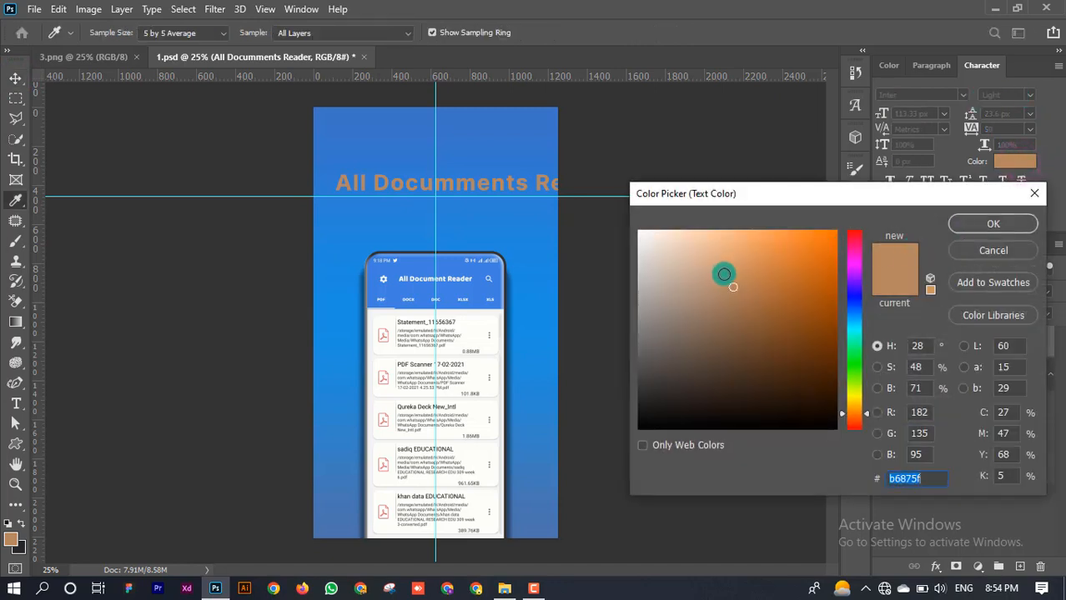
drag(720, 276, 620, 239)
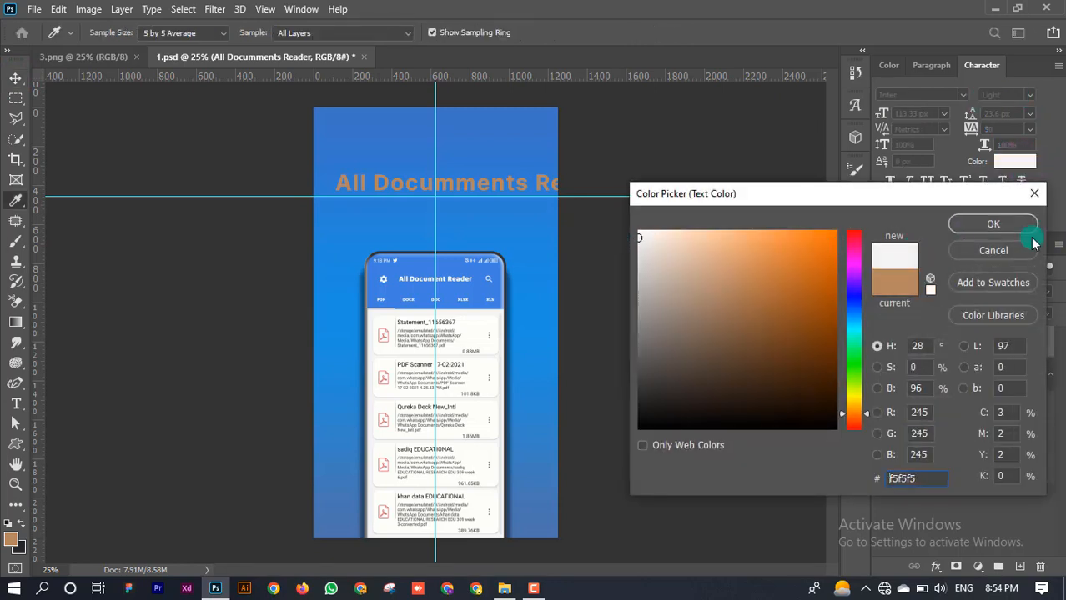
click(1024, 228)
Scale the heading to about 76% and centre it on the vertical guide, just above the horizontal guide.
drag(476, 185, 461, 185)
key(ctrl+t)
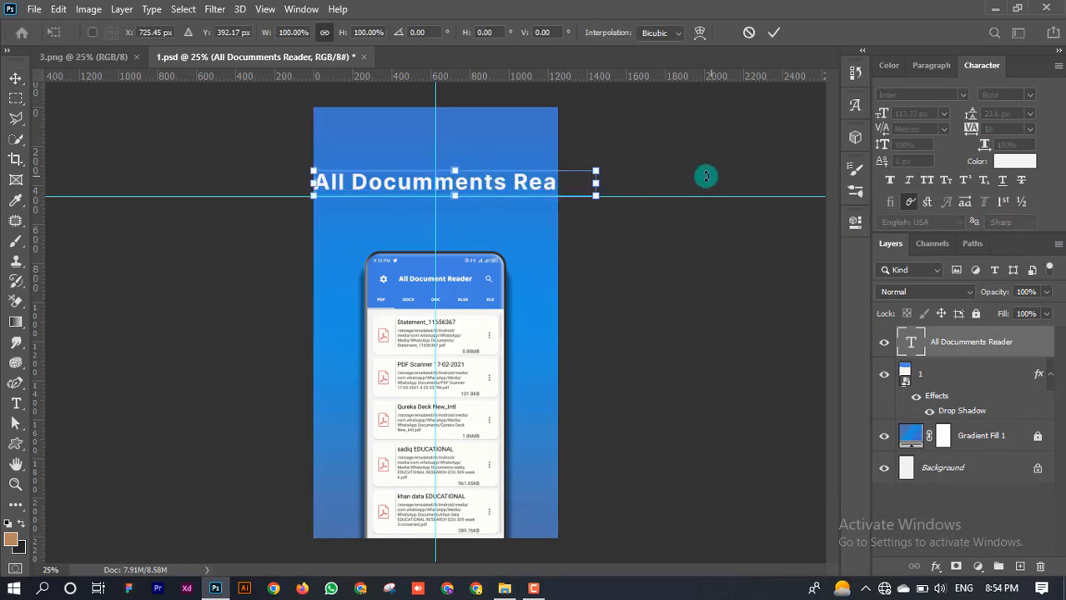
drag(597, 185, 487, 164)
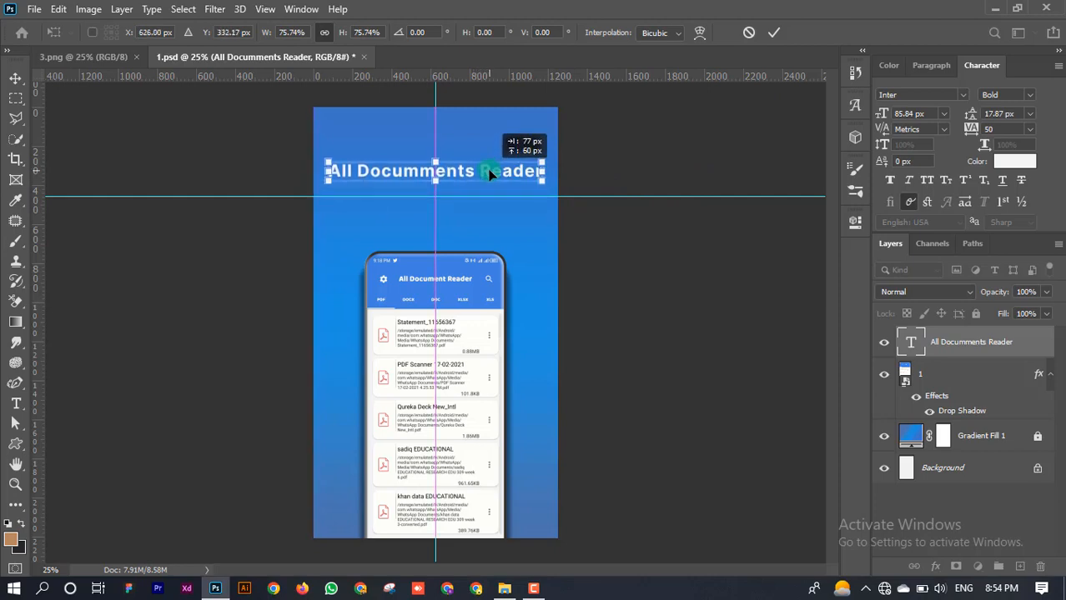
click(769, 33)
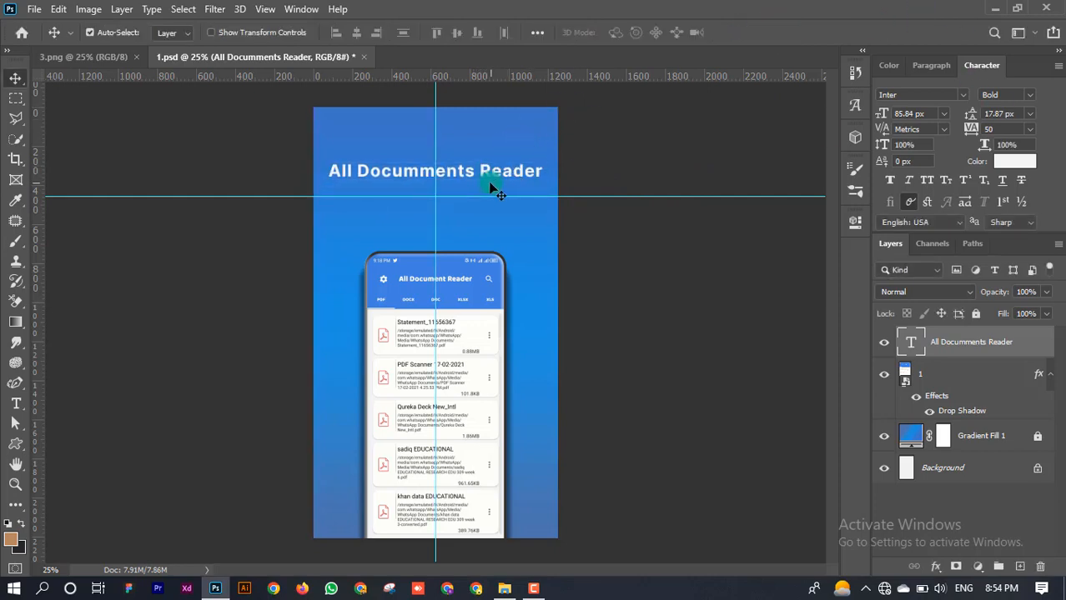
Duplicate the heading directly below the original and replace the copy's text with "Access Any files".
drag(480, 175, 514, 191)
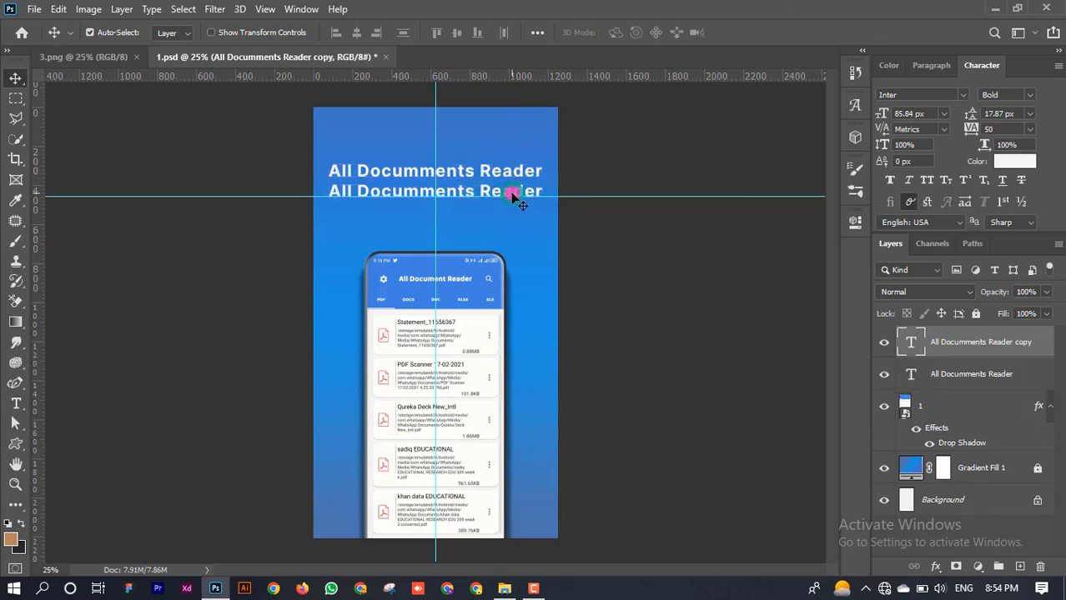
double_click(514, 191)
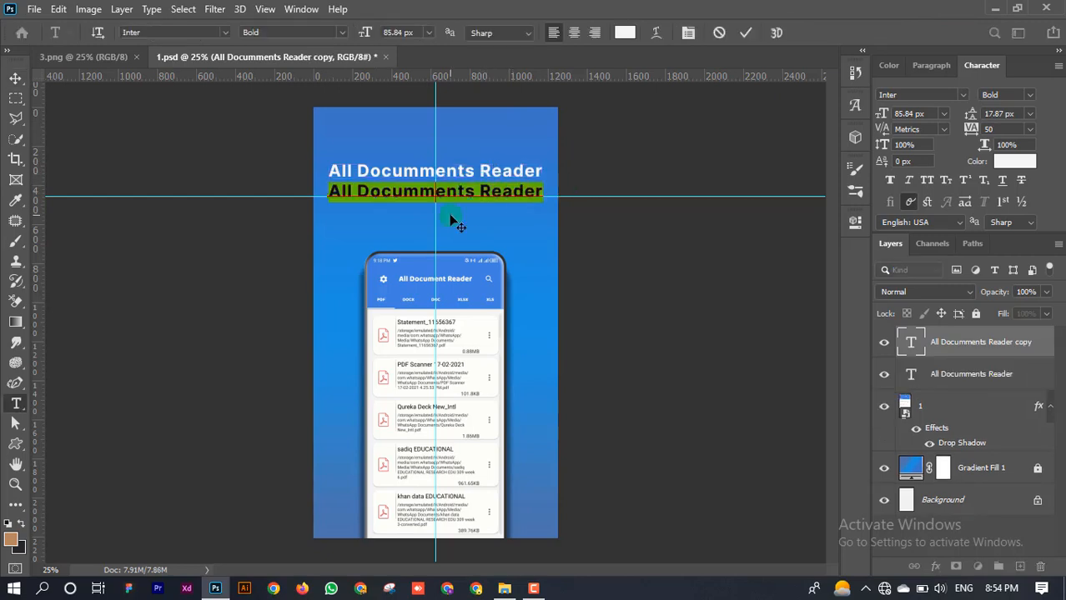
text(Acces)
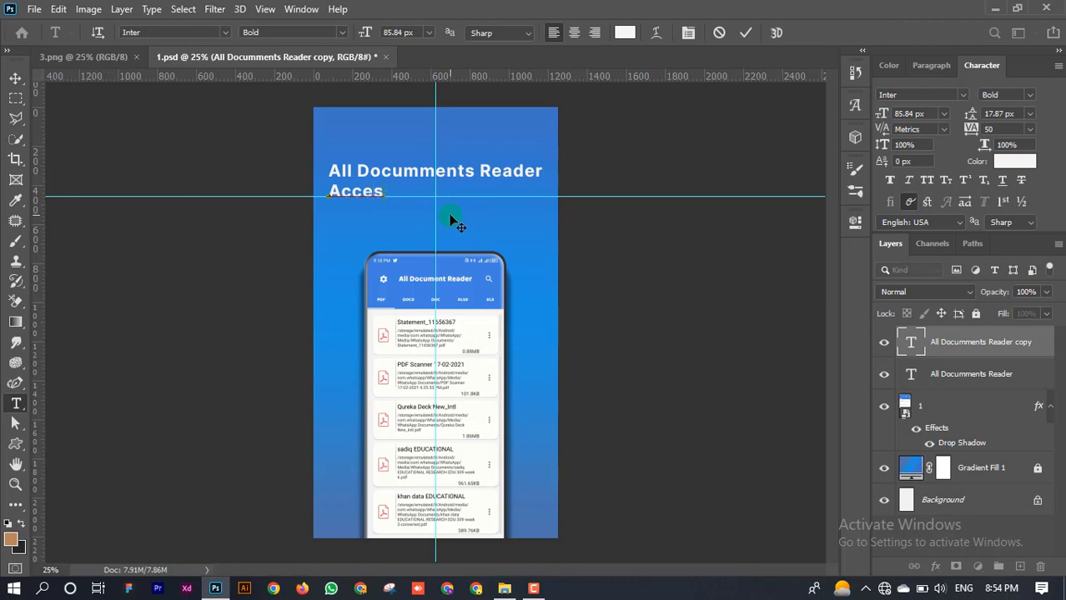
text(s Any files)
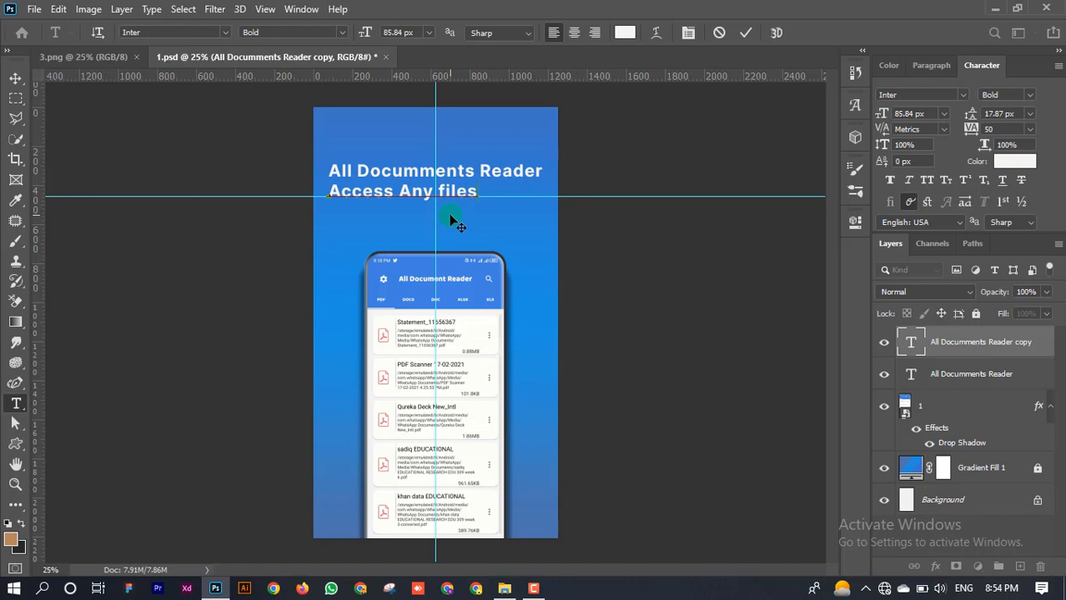
key(ctrl+Return)
key(v)
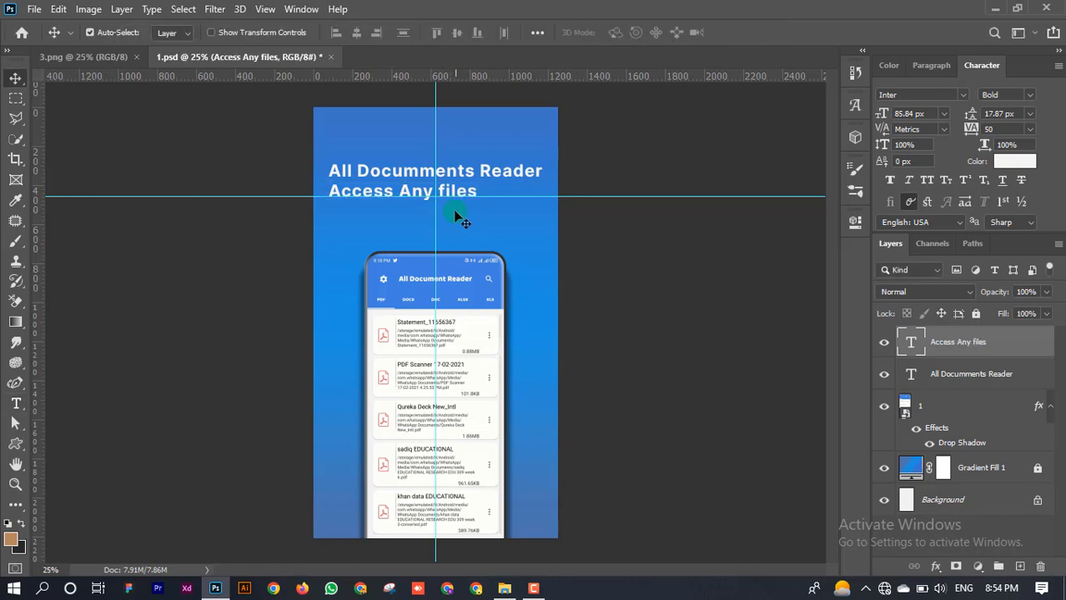
Align the horizontal centres of the two text lines above the phone.
drag(457, 215, 462, 170)
click(356, 32)
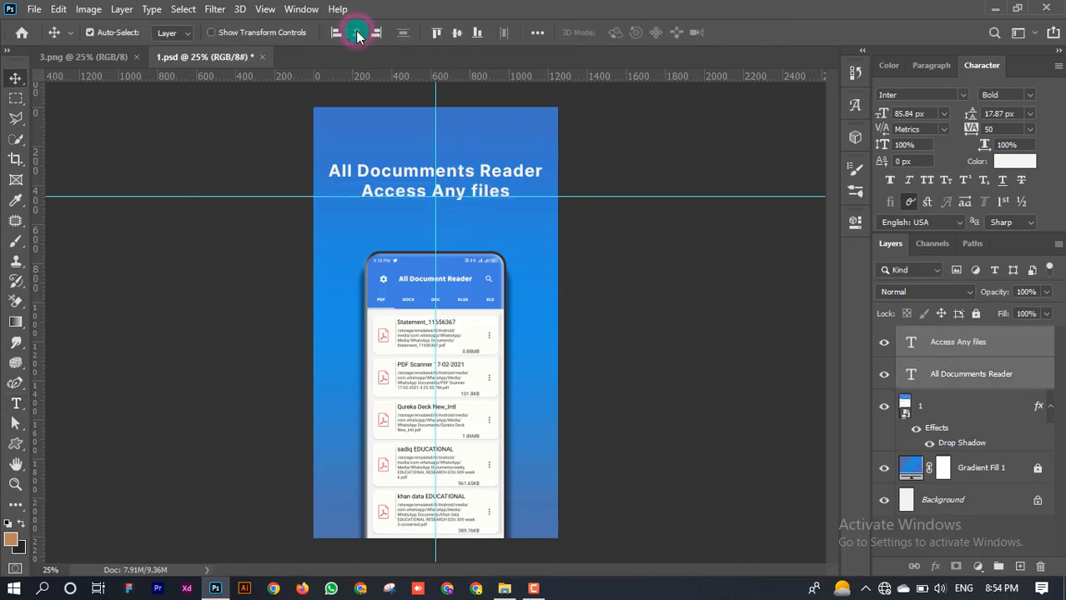
click(503, 218)
Set the "Access Any files" line to Medium weight and centre it under the heading again.
click(505, 194)
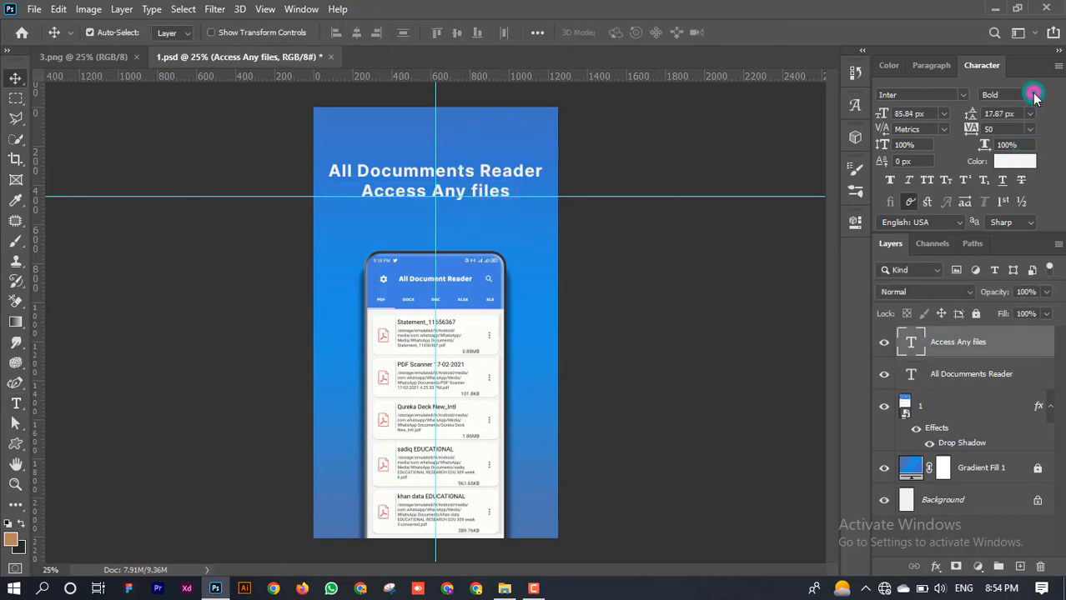
click(1034, 94)
click(1004, 162)
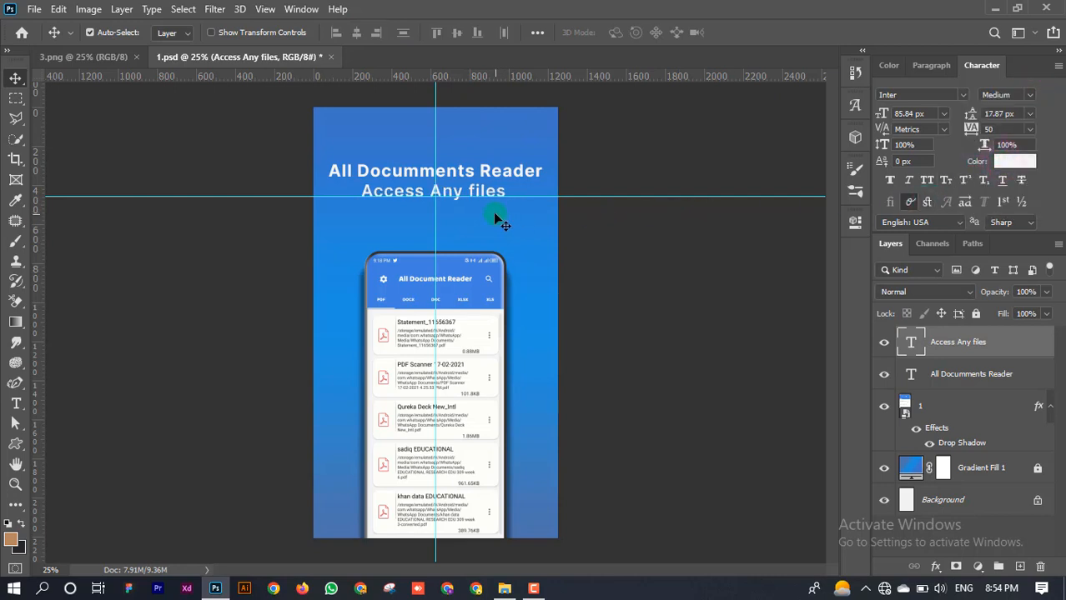
drag(492, 212, 446, 148)
click(357, 32)
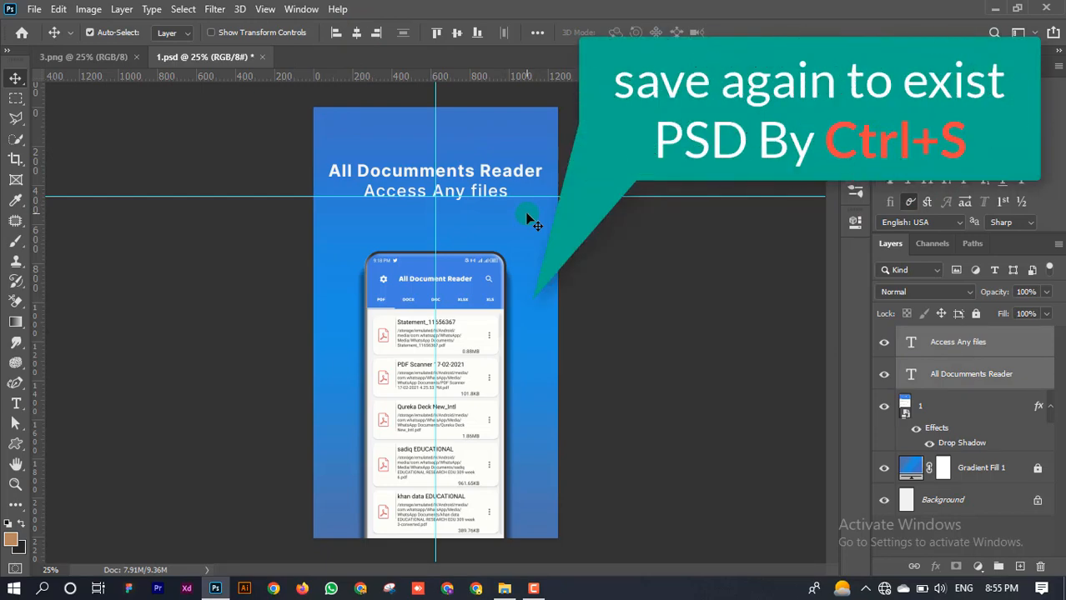
Save 1.psd with Maximize Compatibility enabled and close the document.
key(ctrl+s)
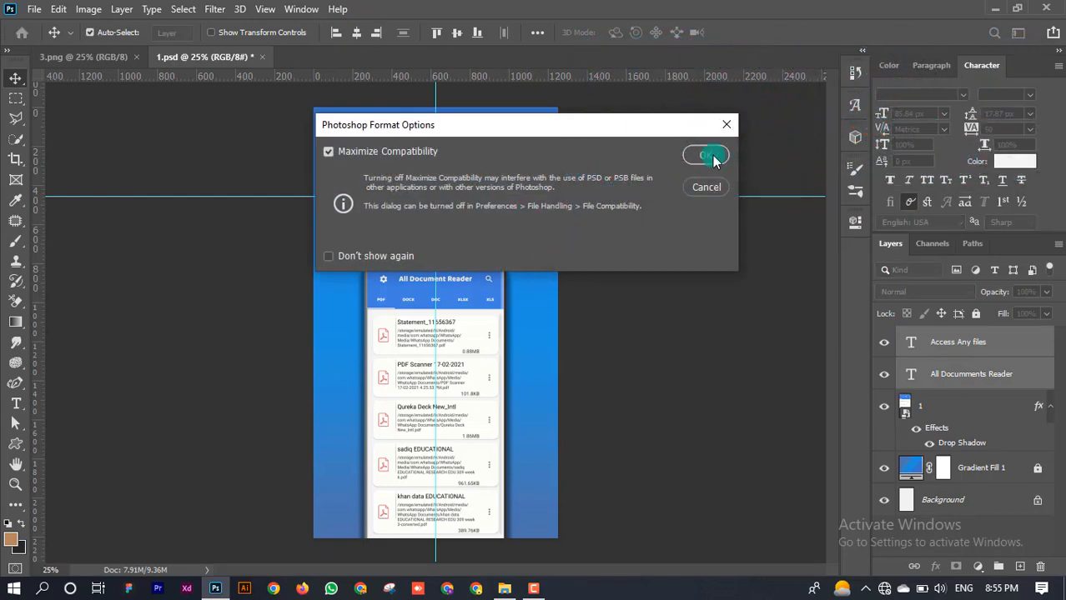
click(704, 156)
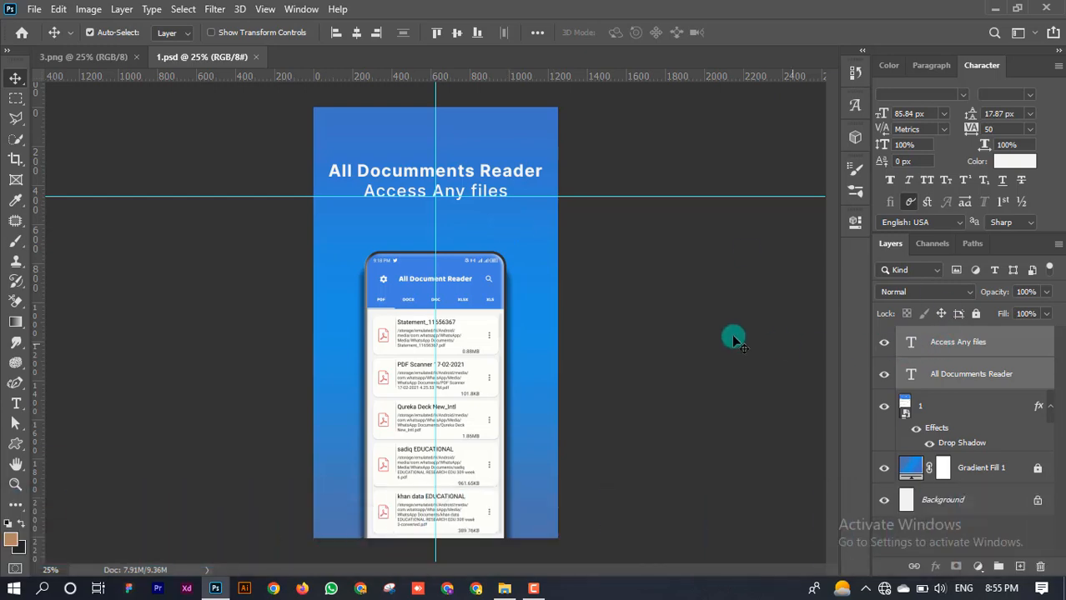
click(600, 257)
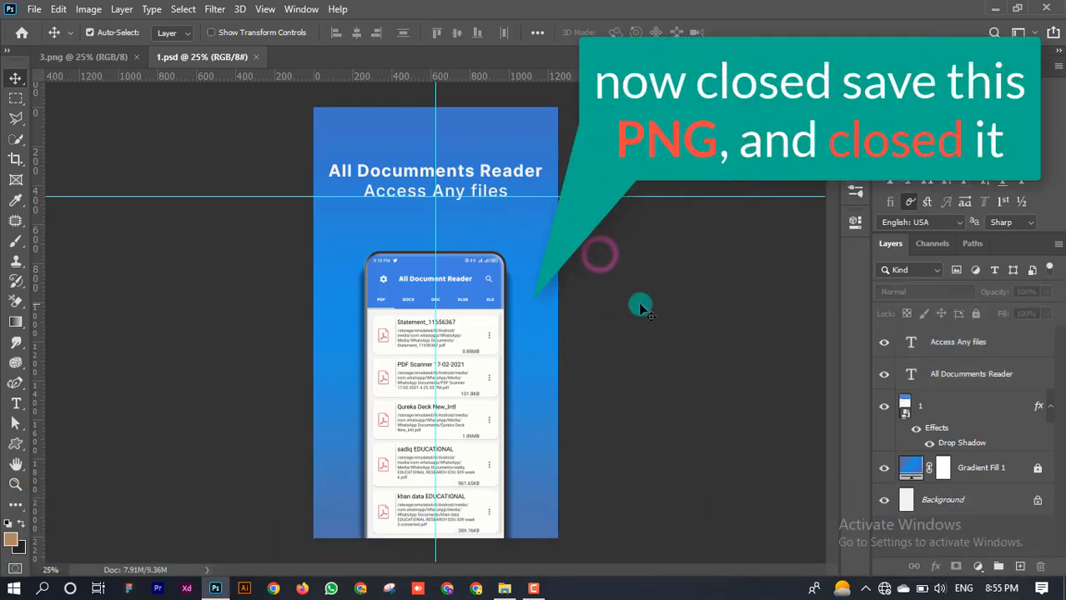
click(258, 57)
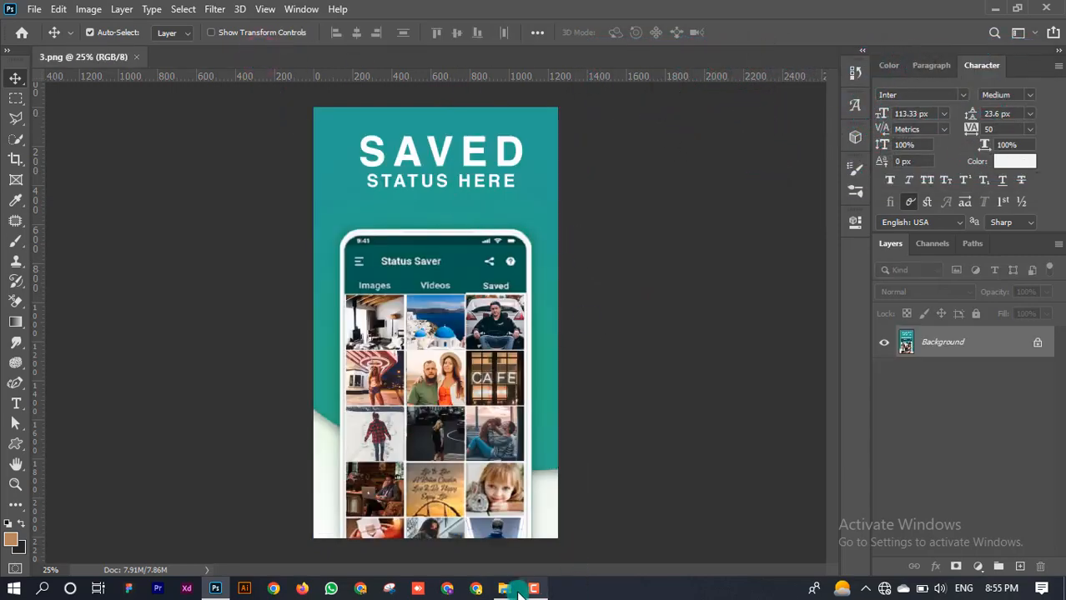
Switch to File Explorer and duplicate 1.psd inside the final folder of all file viwer SS.
click(514, 590)
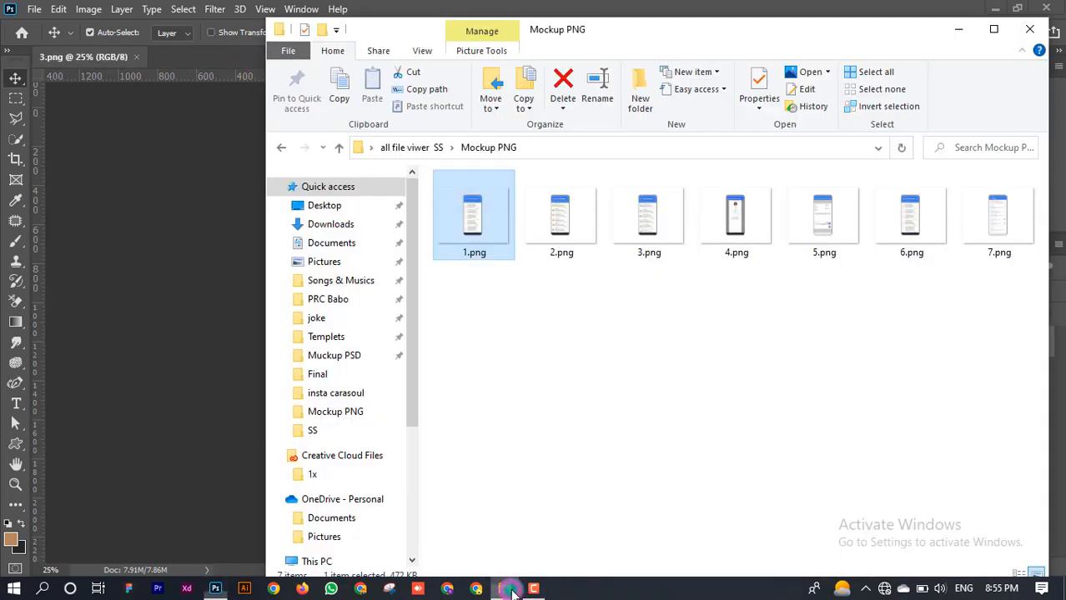
click(426, 147)
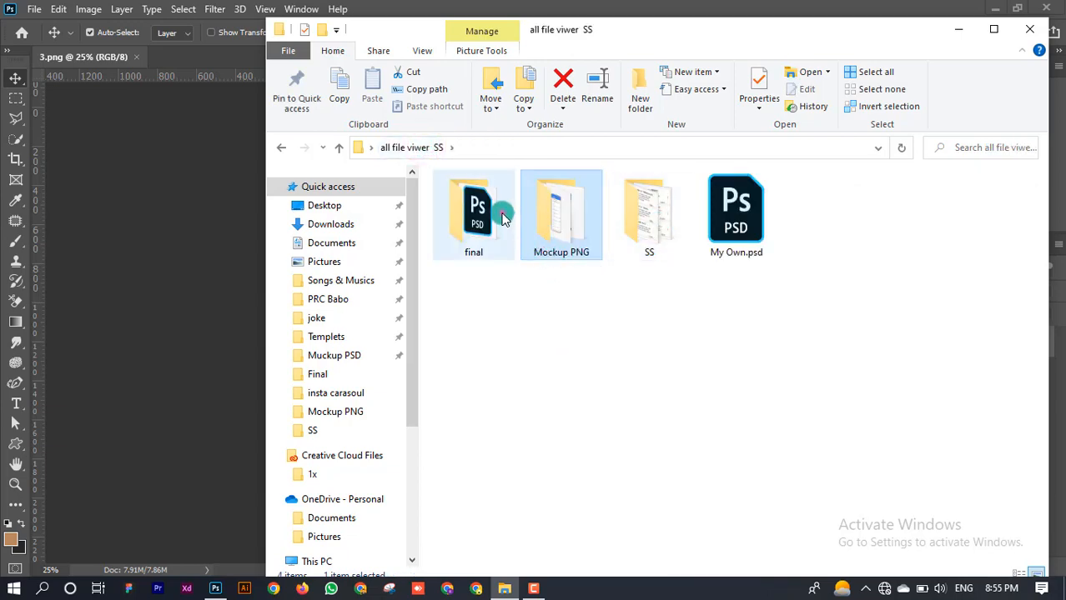
double_click(503, 218)
click(501, 215)
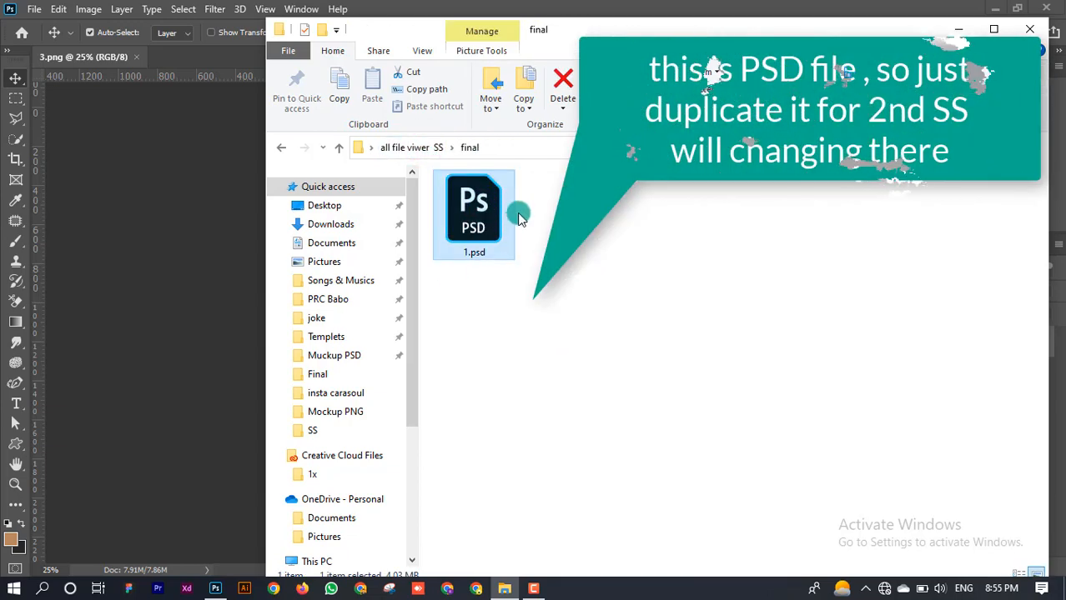
click(465, 204)
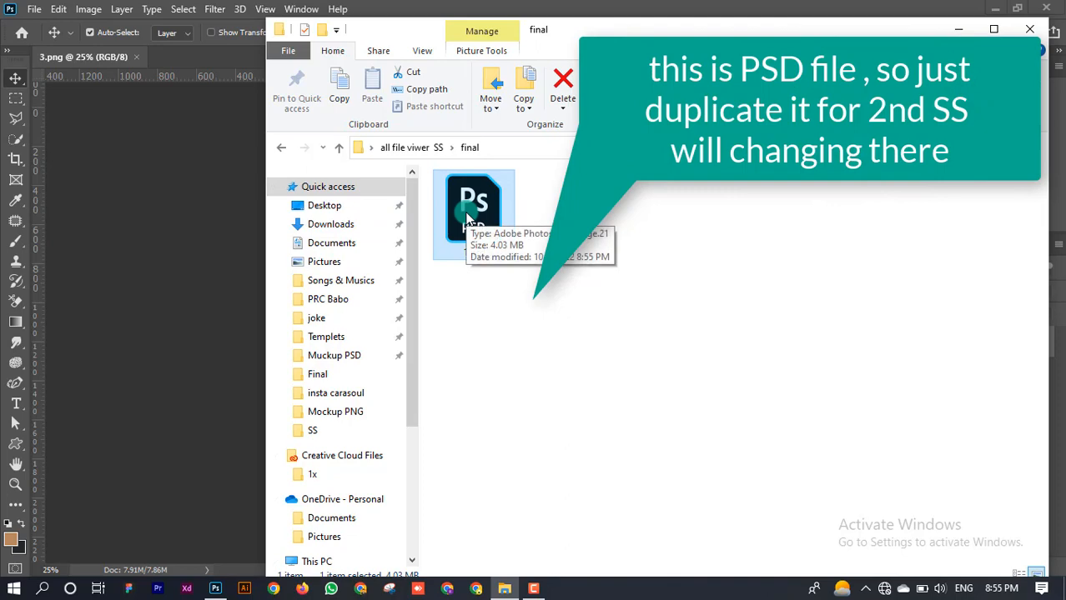
key(ctrl+c)
key(ctrl+v)
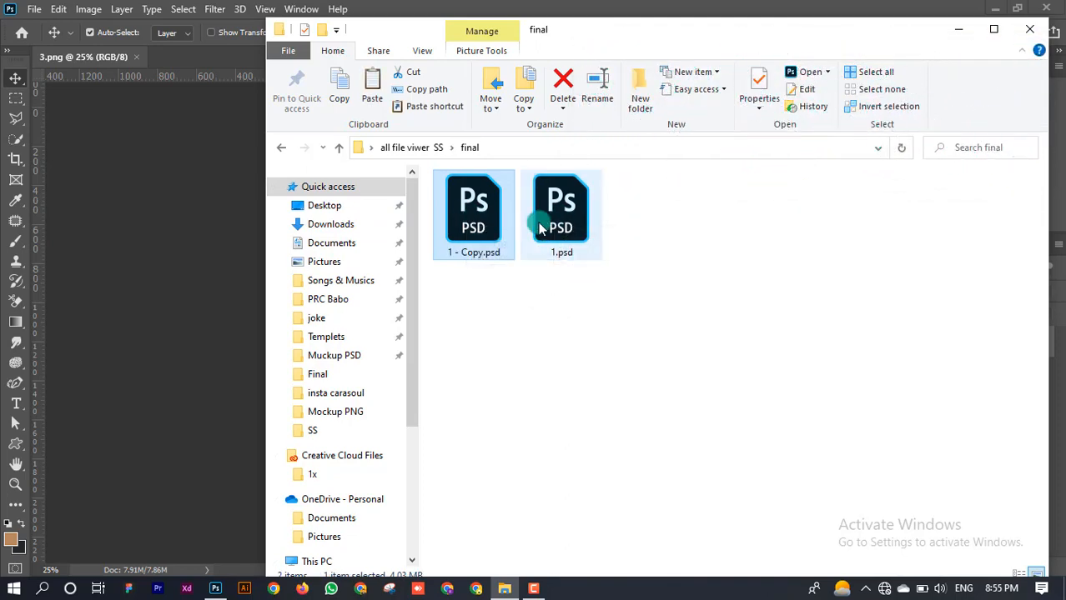
Rename the copy of 1.psd as 2.psd and open it in Photoshop.
right_click(494, 215)
click(538, 541)
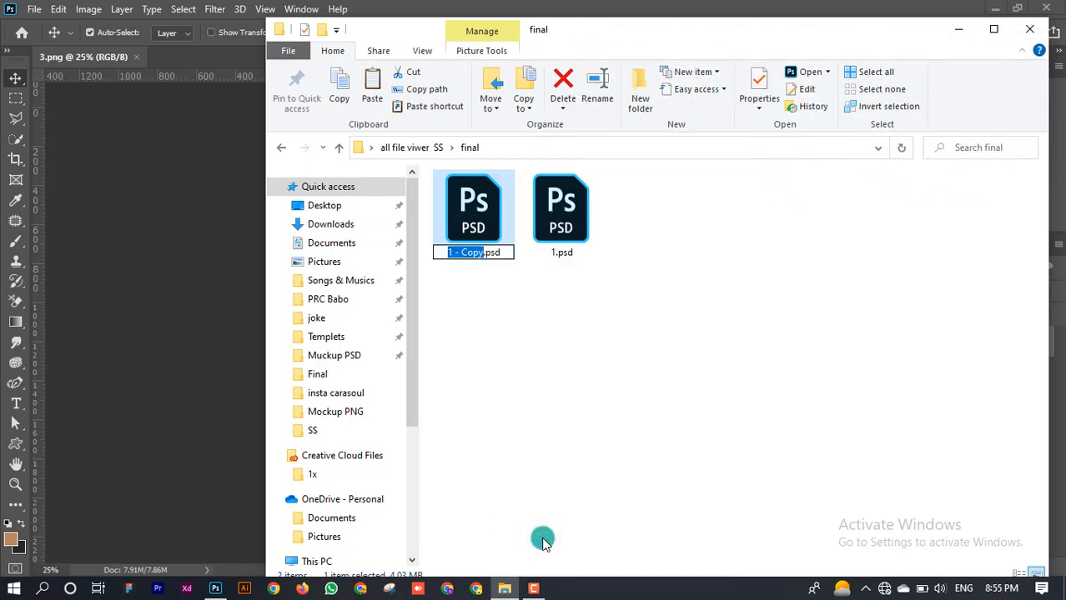
text(2)
key(Return)
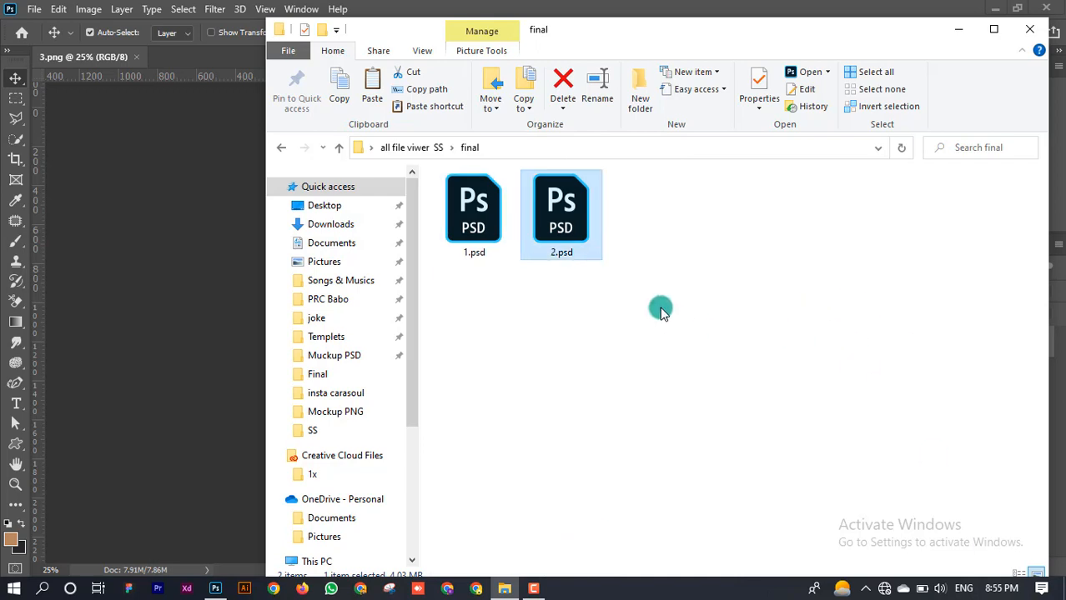
double_click(564, 238)
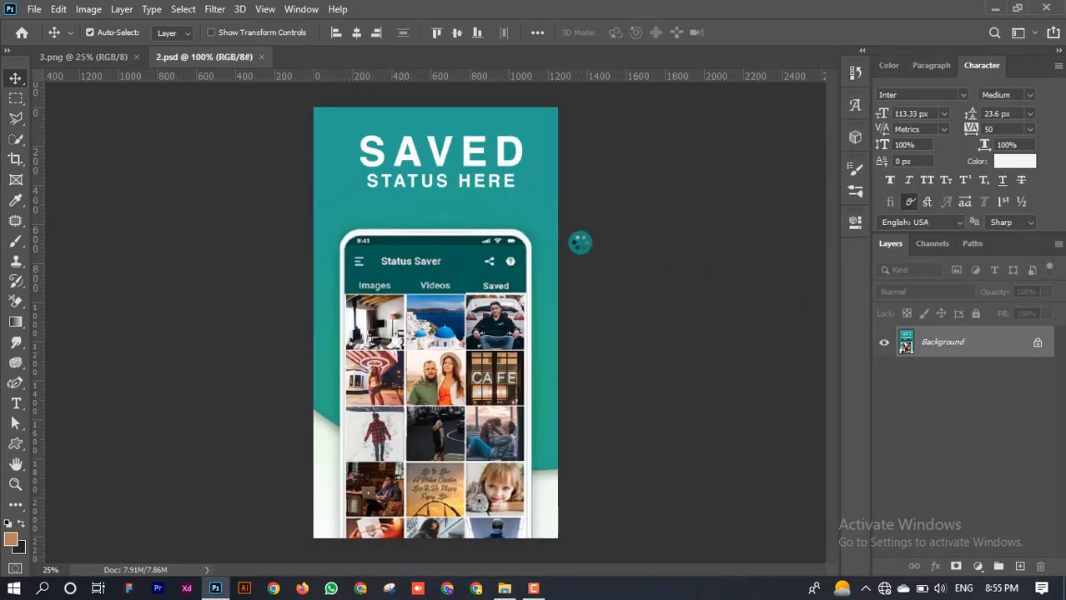
click(389, 290)
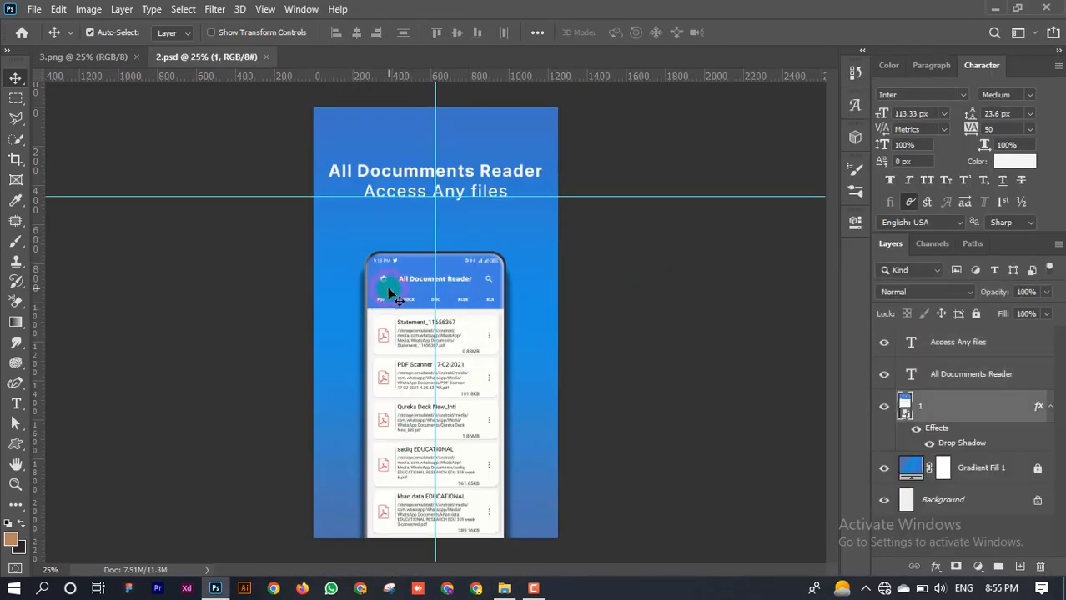
Place 2.png from the Mockup PNG folder into the 2.psd document.
click(505, 589)
click(147, 214)
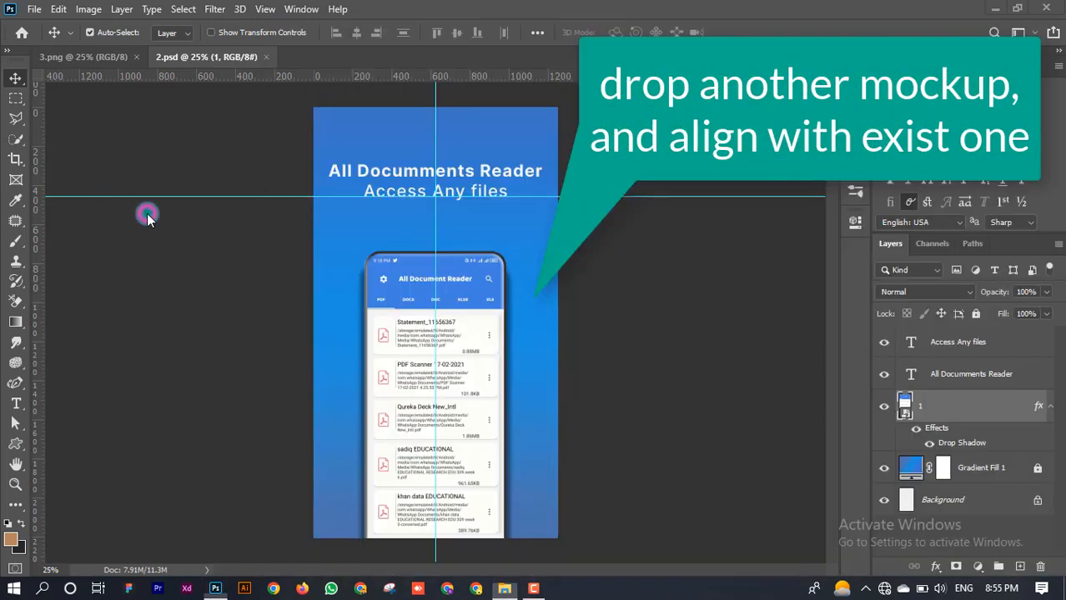
click(502, 590)
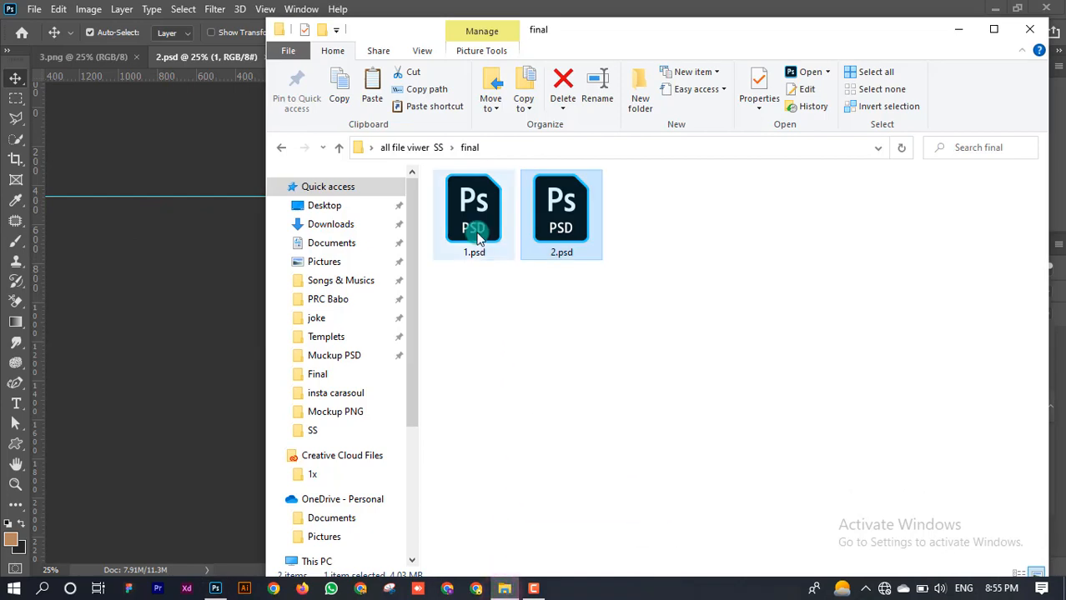
click(417, 147)
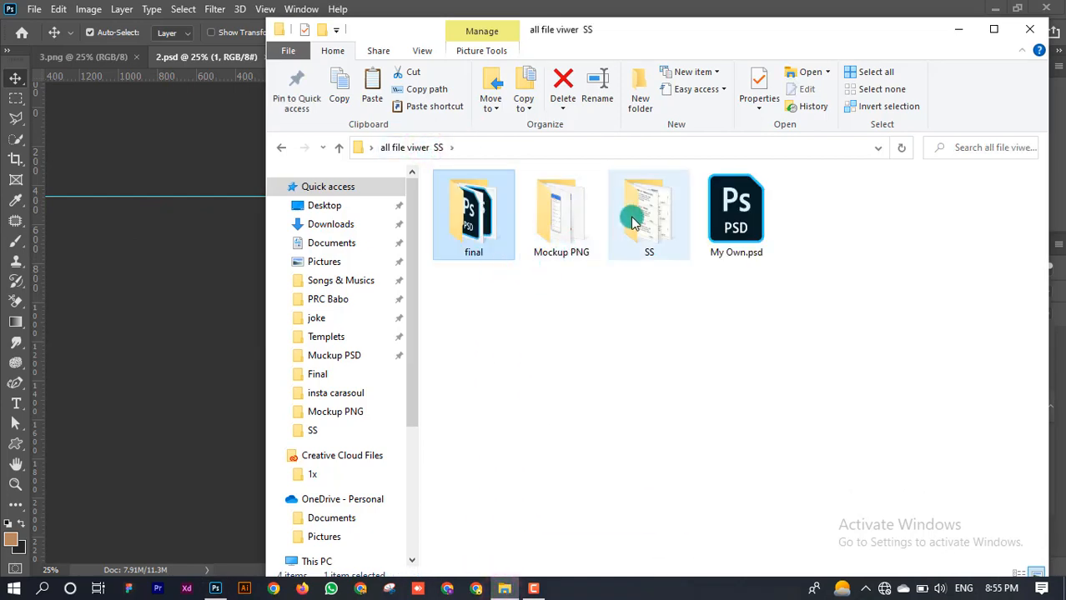
double_click(565, 220)
drag(566, 220, 307, 297)
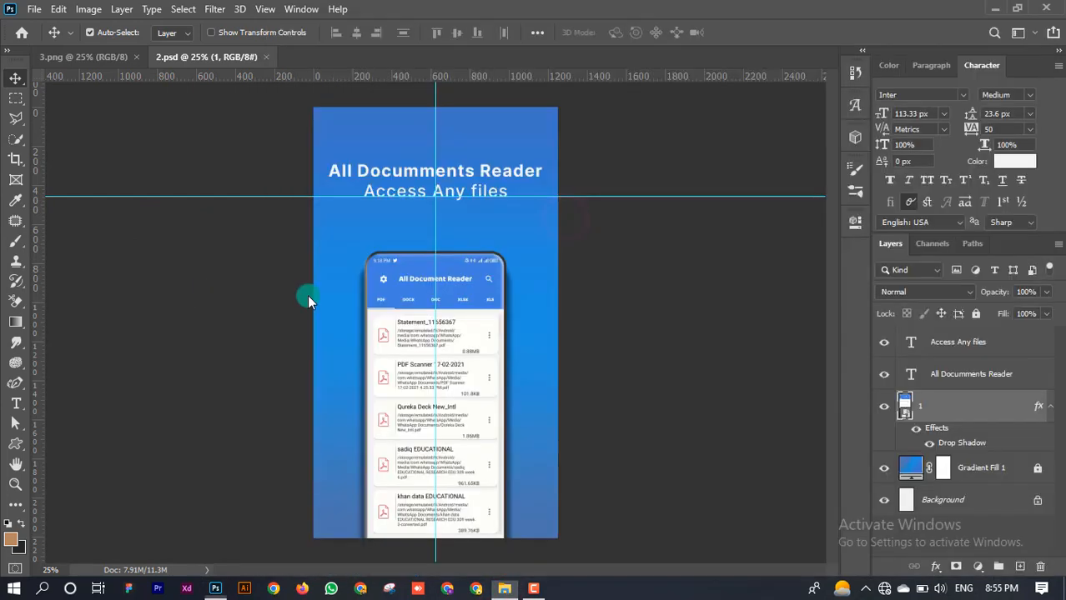
Scale the placed mockup to about 31% and position it exactly over the existing phone.
drag(442, 415, 458, 588)
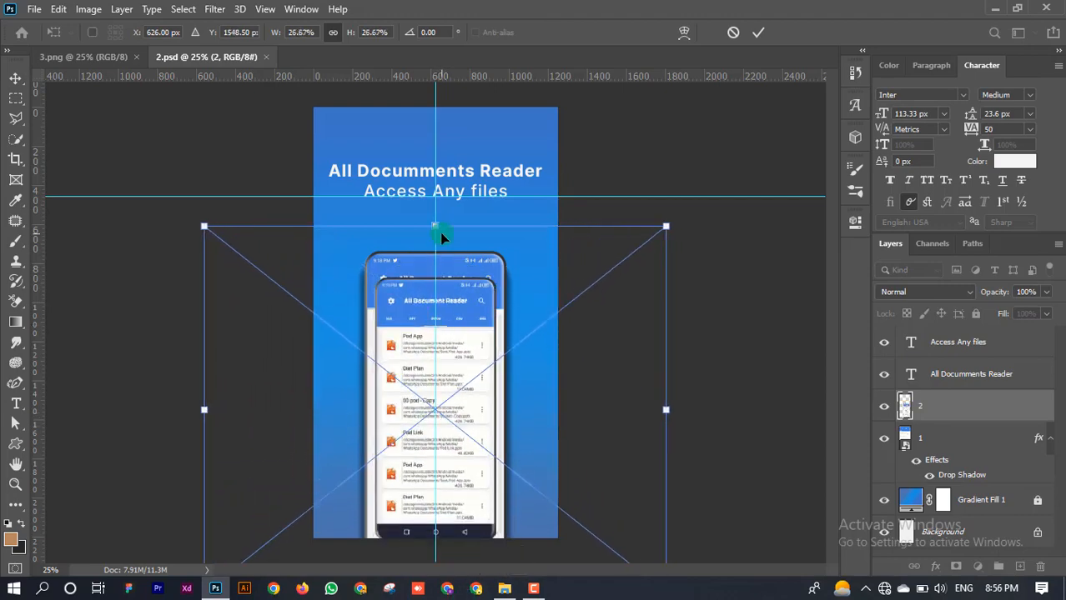
drag(441, 231, 434, 152)
drag(435, 267, 456, 298)
drag(435, 184, 436, 201)
drag(480, 301, 476, 285)
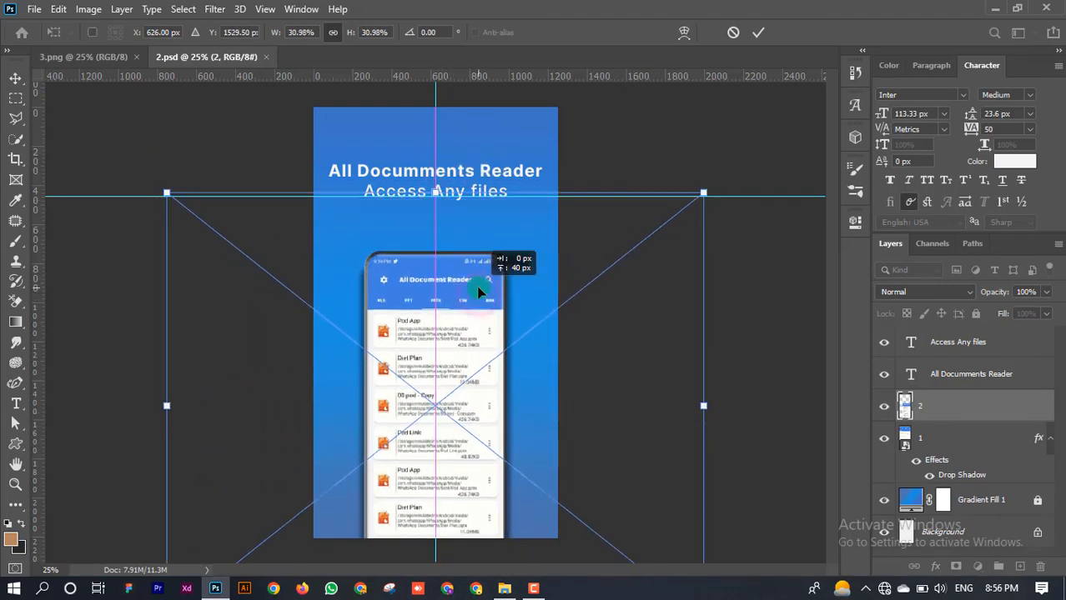
click(758, 32)
Move a copy of layer 1's drop shadow effect onto layer 2 and delete layer 1.
click(930, 465)
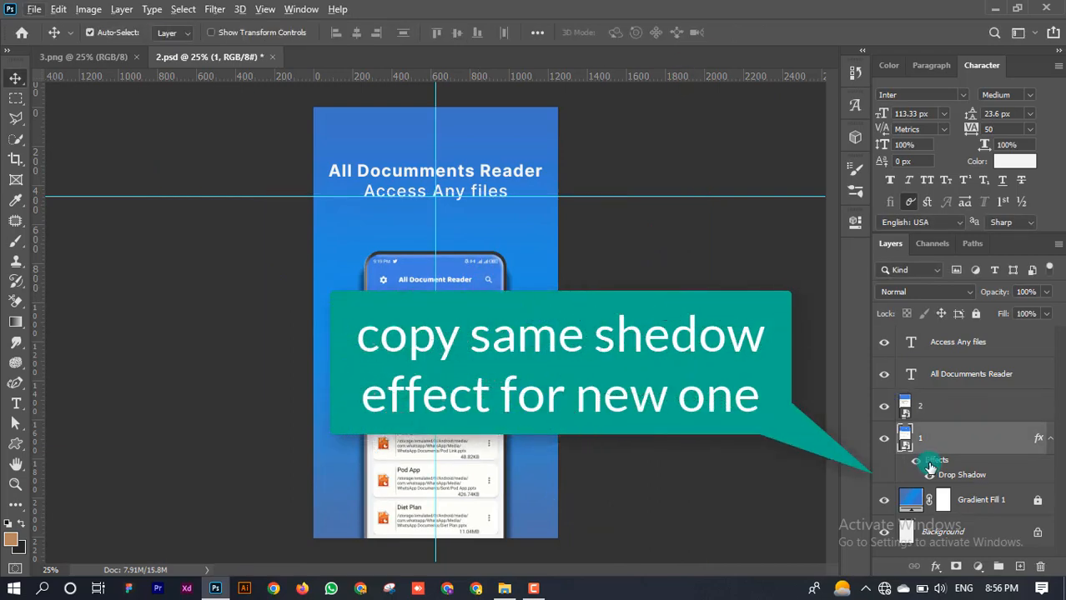
drag(934, 464, 934, 414)
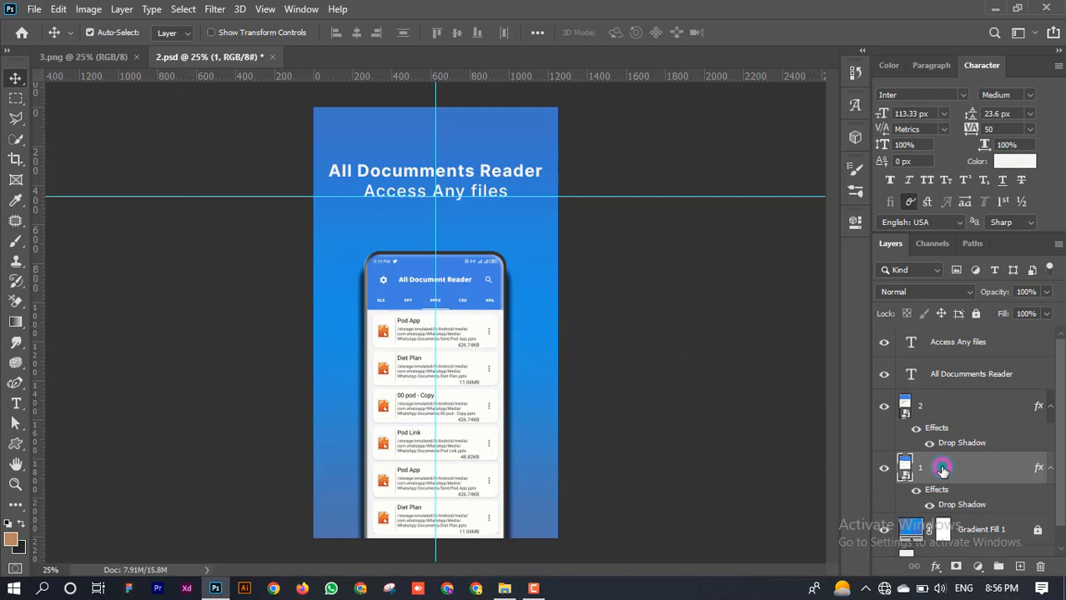
key(Delete)
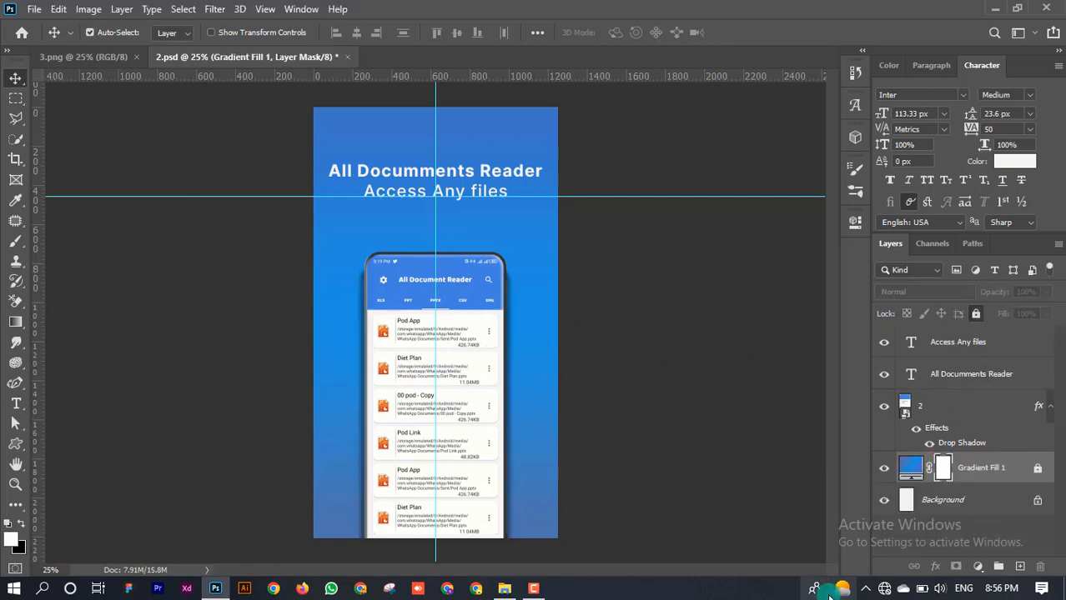
click(523, 225)
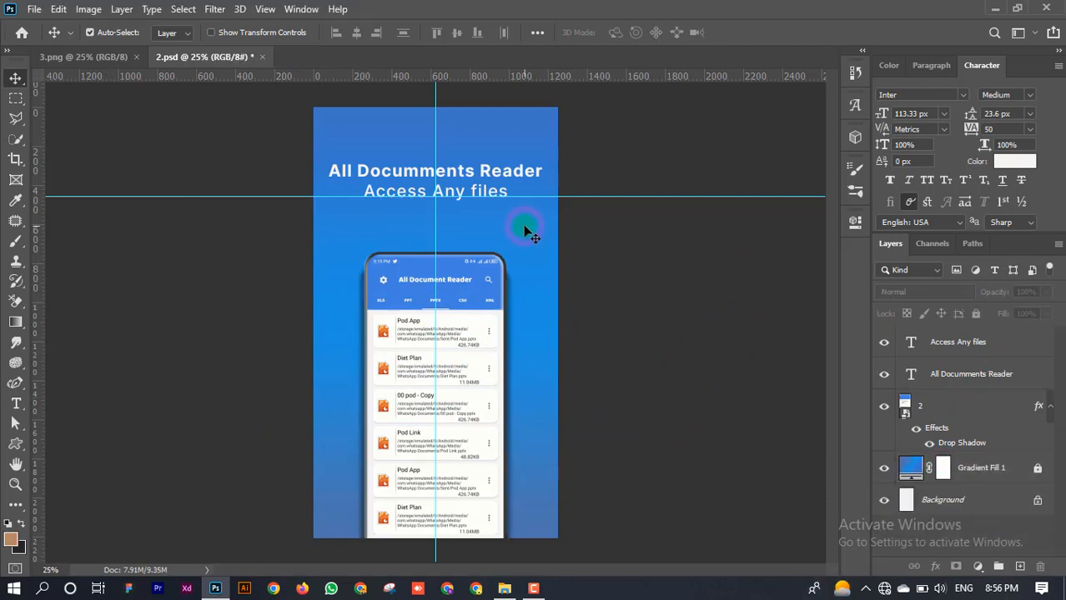
double_click(481, 176)
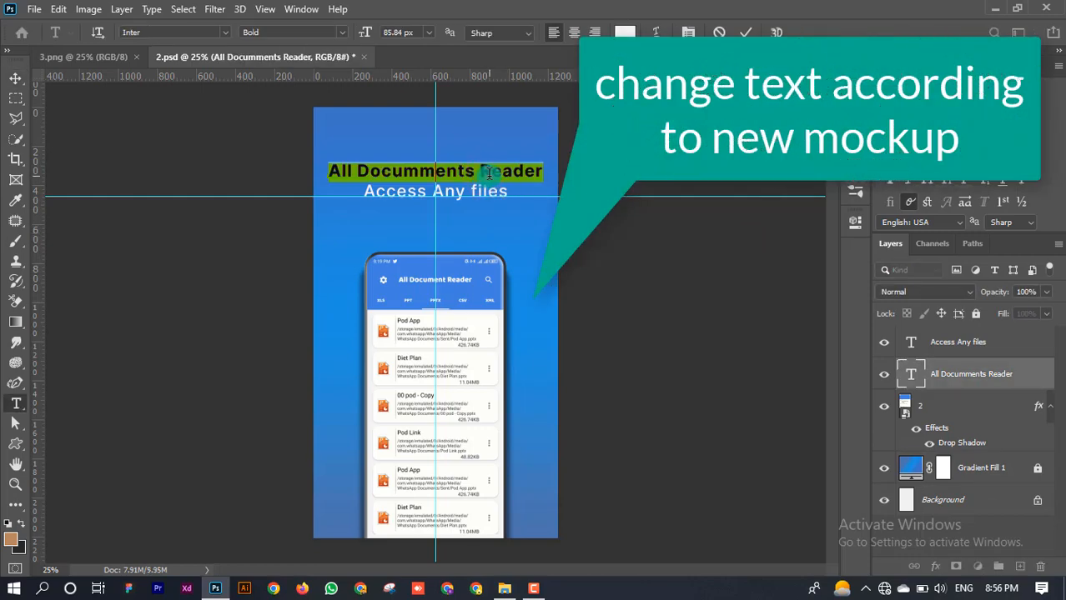
text(Read)
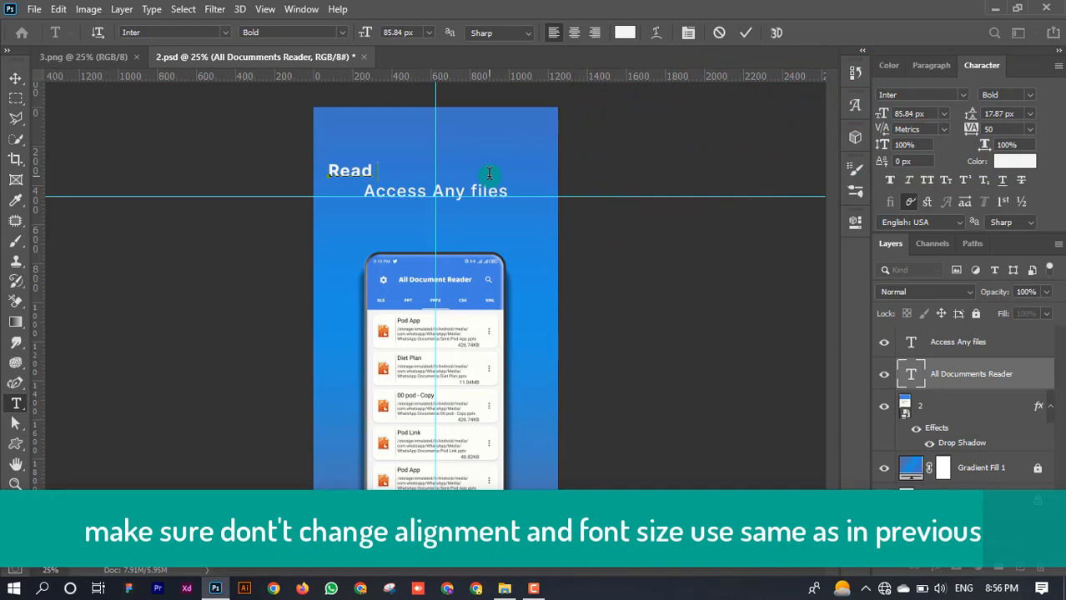
scroll(451, 292, up, 5)
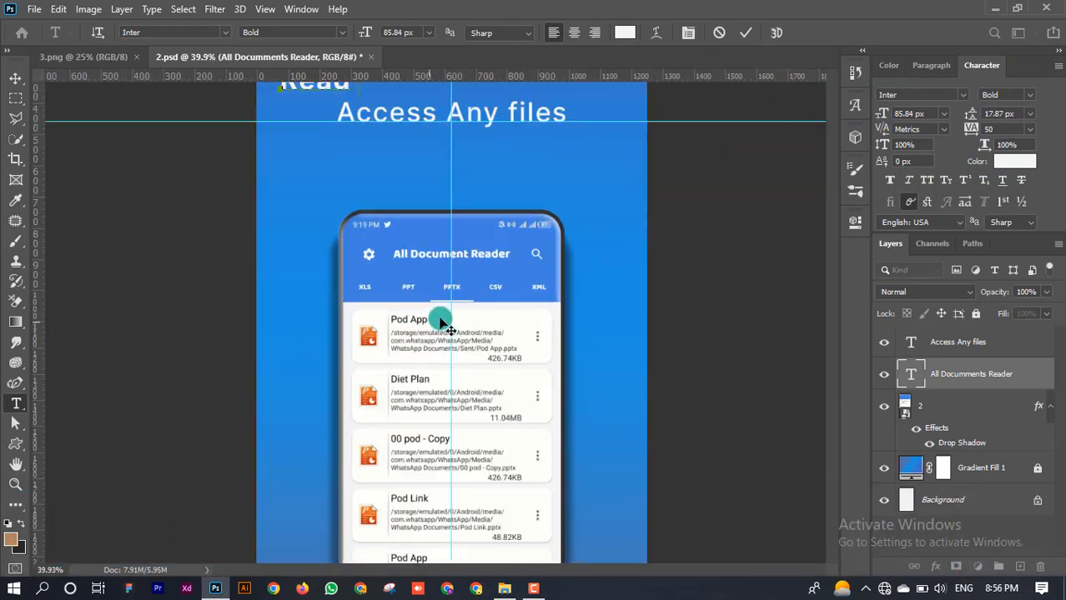
scroll(460, 291, up, 1)
scroll(461, 288, down, 5)
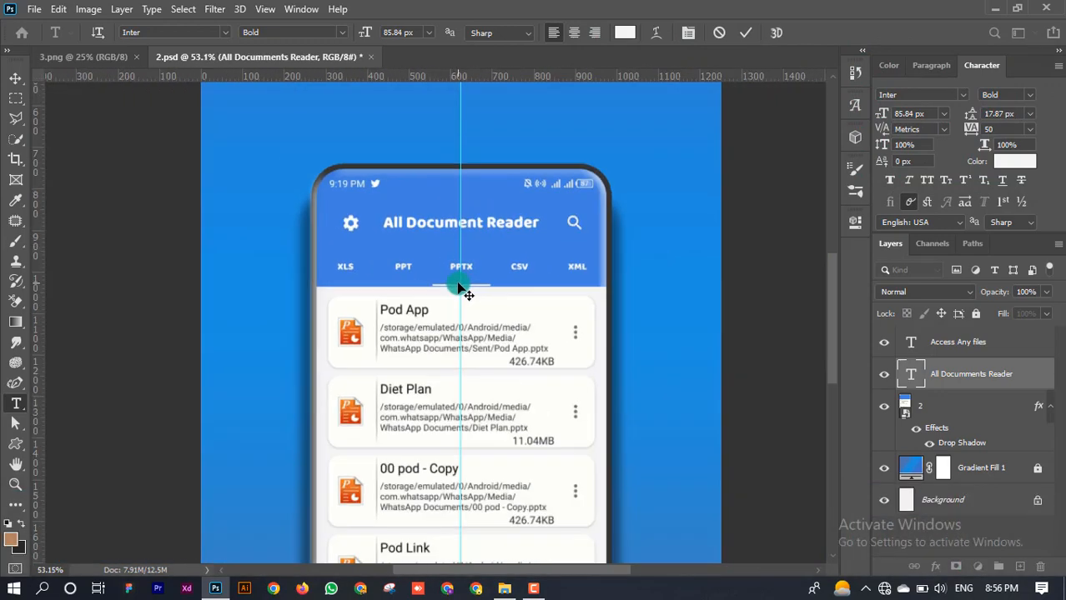
click(747, 32)
key(v)
key(ctrl+0)
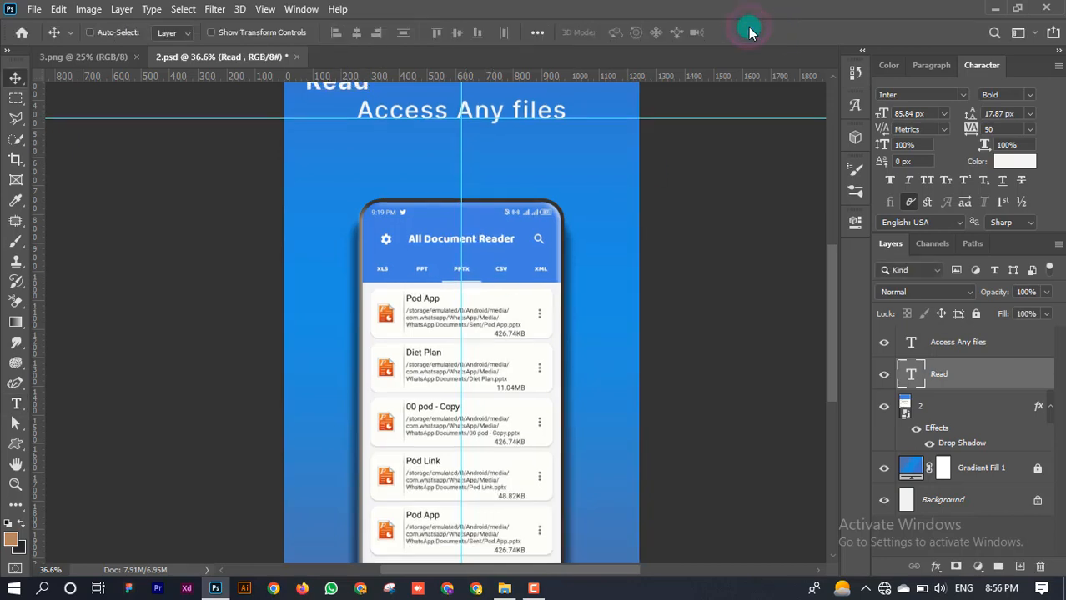
key(ctrl+z)
Replace the "All Documments Reader" heading text with "Read PPTX Files".
double_click(523, 163)
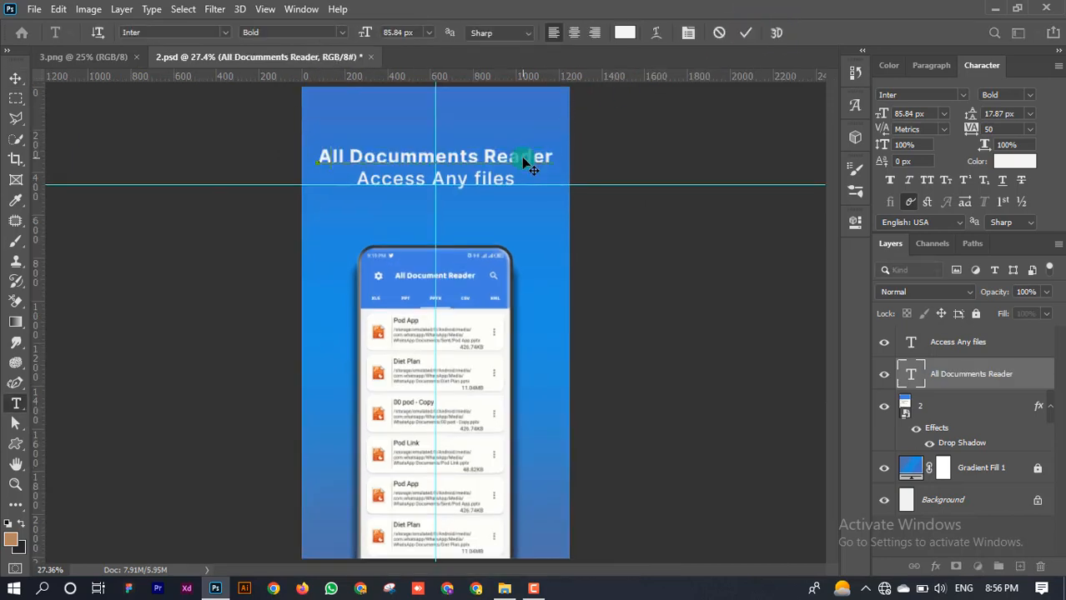
text(Re)
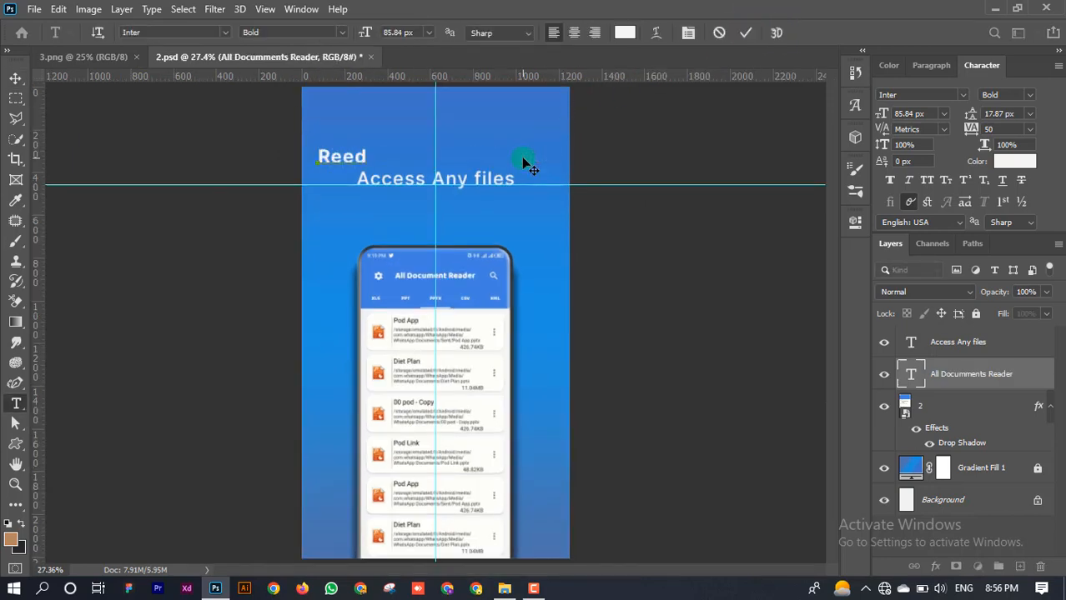
text(ad PPTX Files)
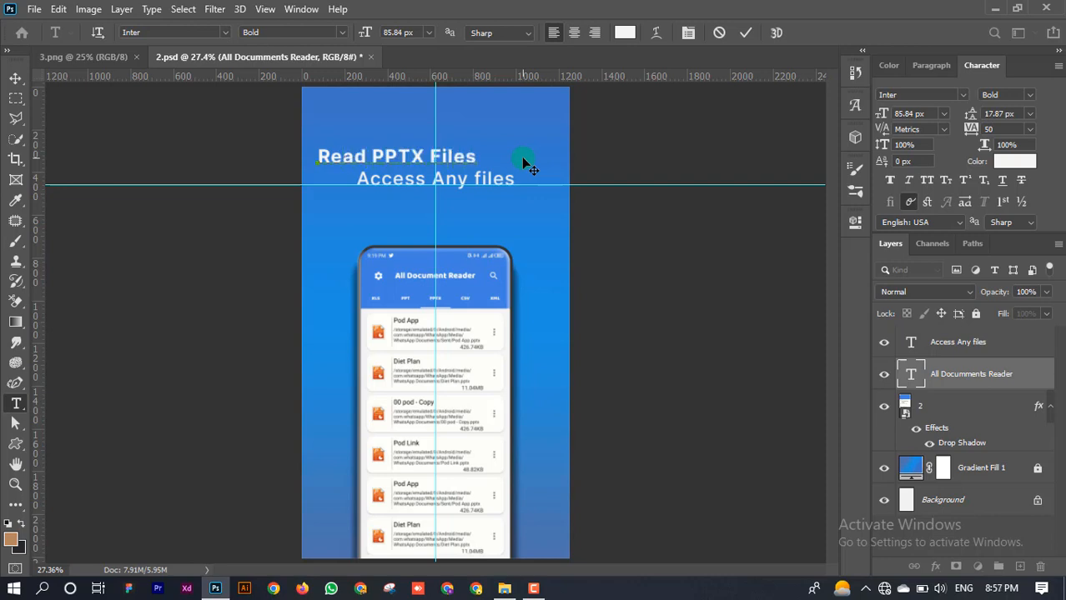
key(Escape)
Centre the "Read PPTX Files" heading horizontally on the vertical guide above the phone.
key(v)
drag(468, 167, 492, 156)
key(ctrl+t)
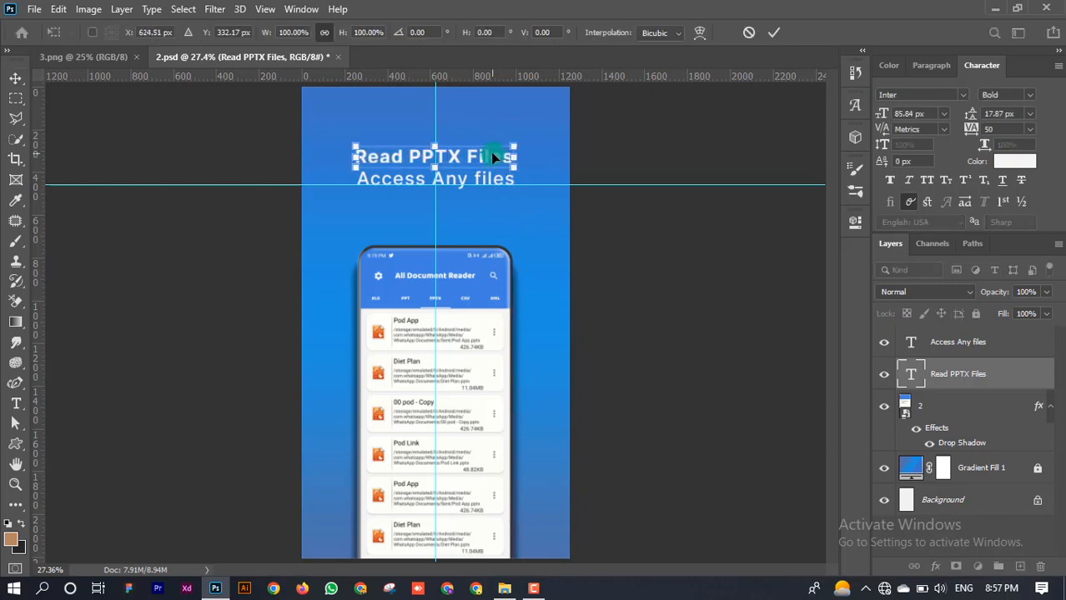
key(Return)
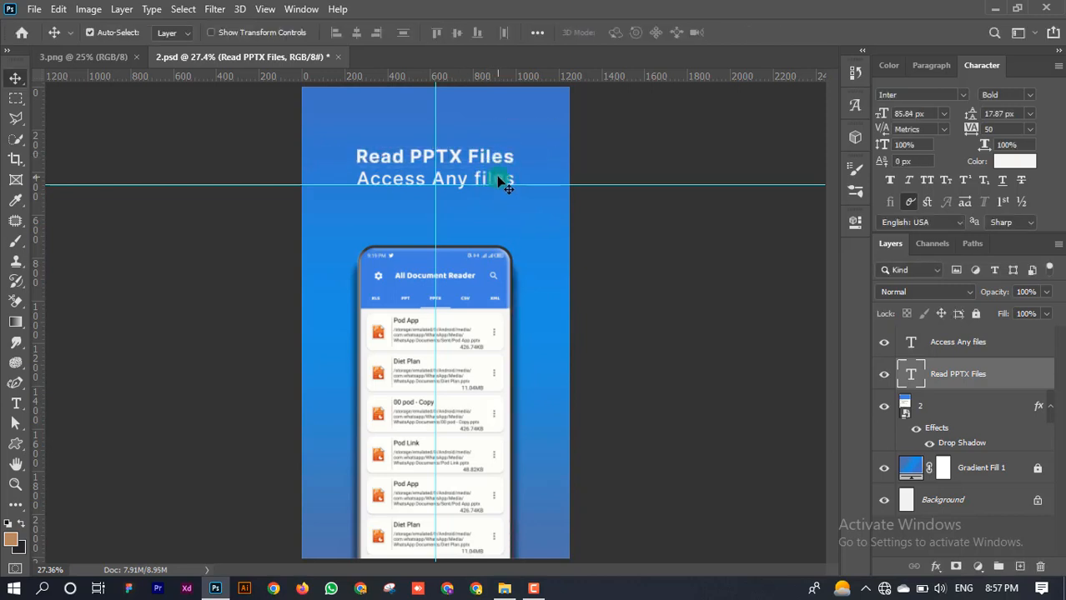
Hide the "Access Any files" text layer, and save and close 2.psd.
click(498, 179)
click(884, 344)
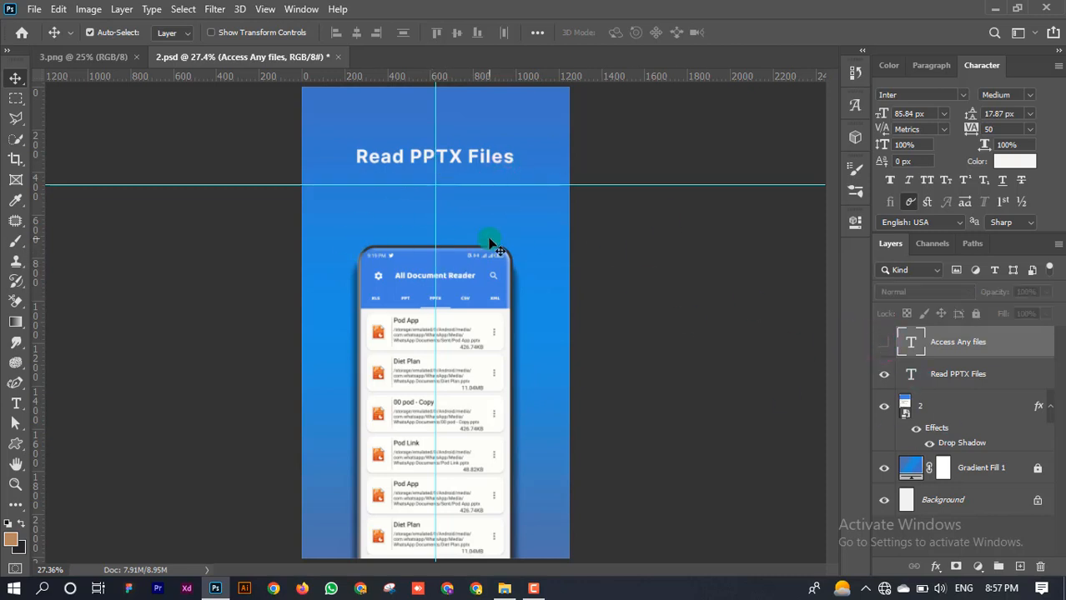
key(ctrl+s)
click(331, 57)
Switch to File Explorer and duplicate 2.psd inside the final folder.
click(504, 589)
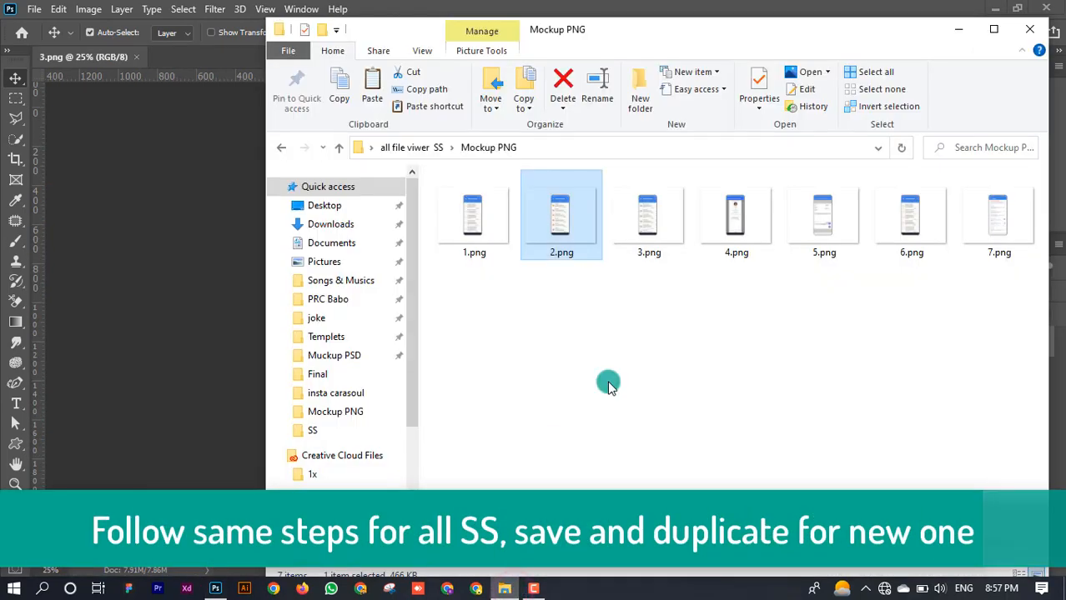
click(428, 148)
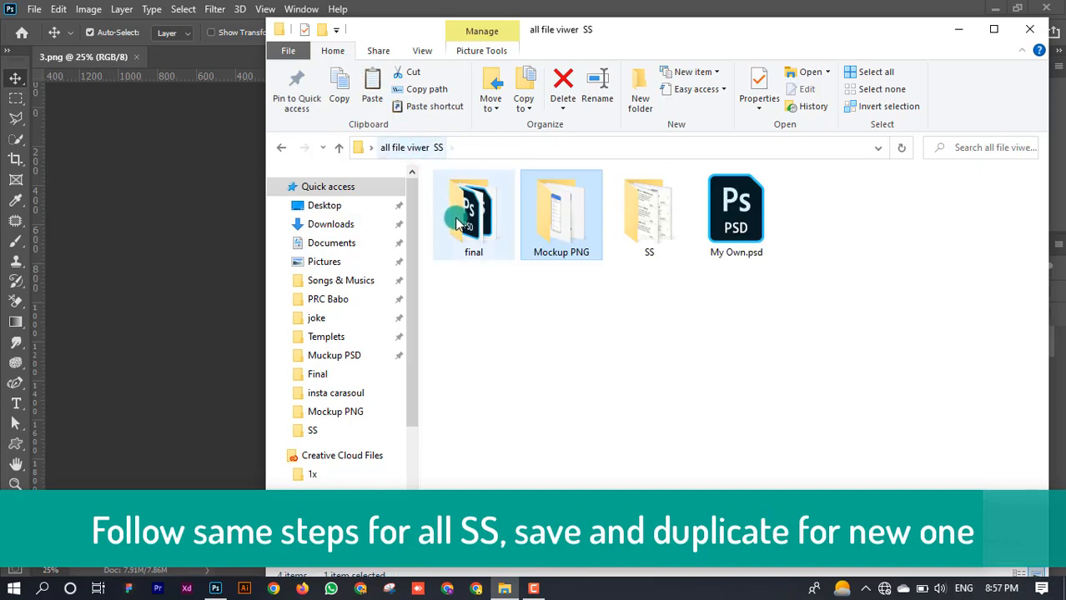
double_click(471, 217)
click(557, 223)
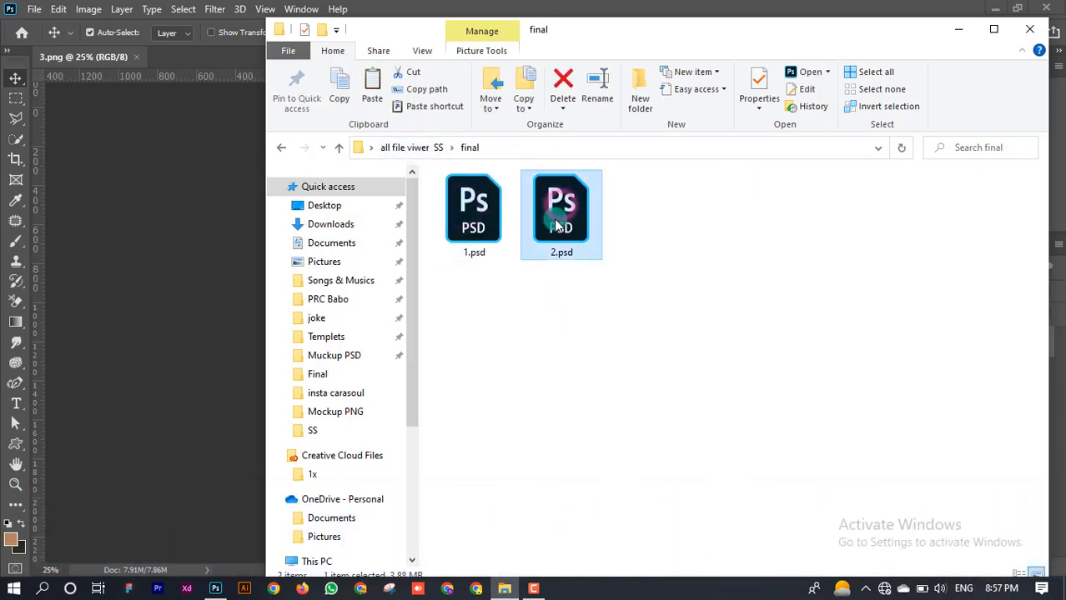
right_click(556, 220)
click(520, 358)
click(562, 223)
key(ctrl+c)
key(ctrl+v)
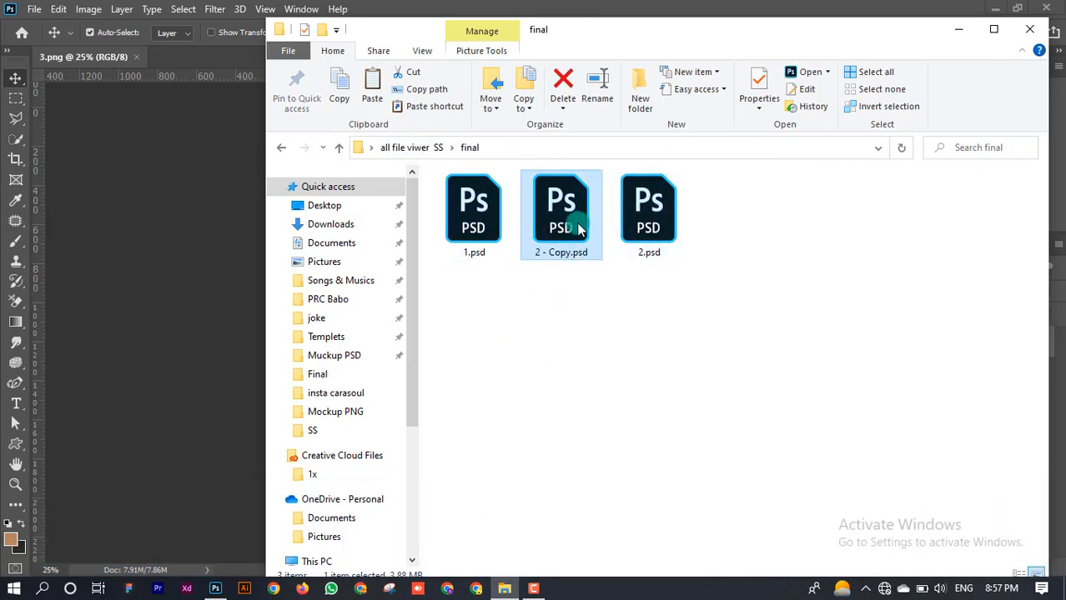
Rename the copy of 2.psd as 3.psd.
right_click(581, 230)
click(617, 541)
text(3)
key(Return)
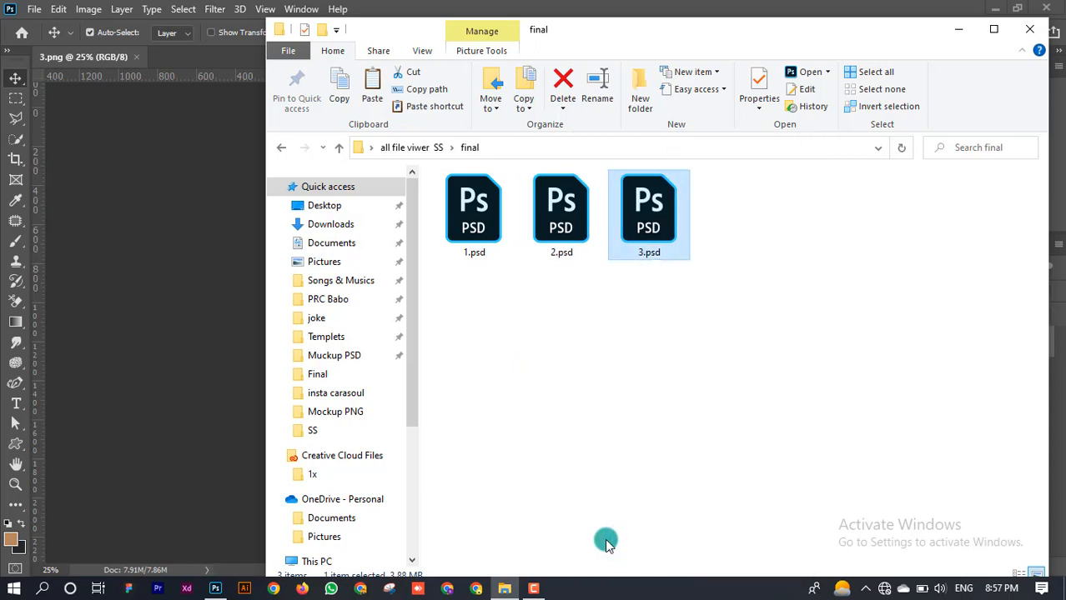
Open 3.psd in Photoshop and show the hidden "Access Any files" text layer.
double_click(614, 200)
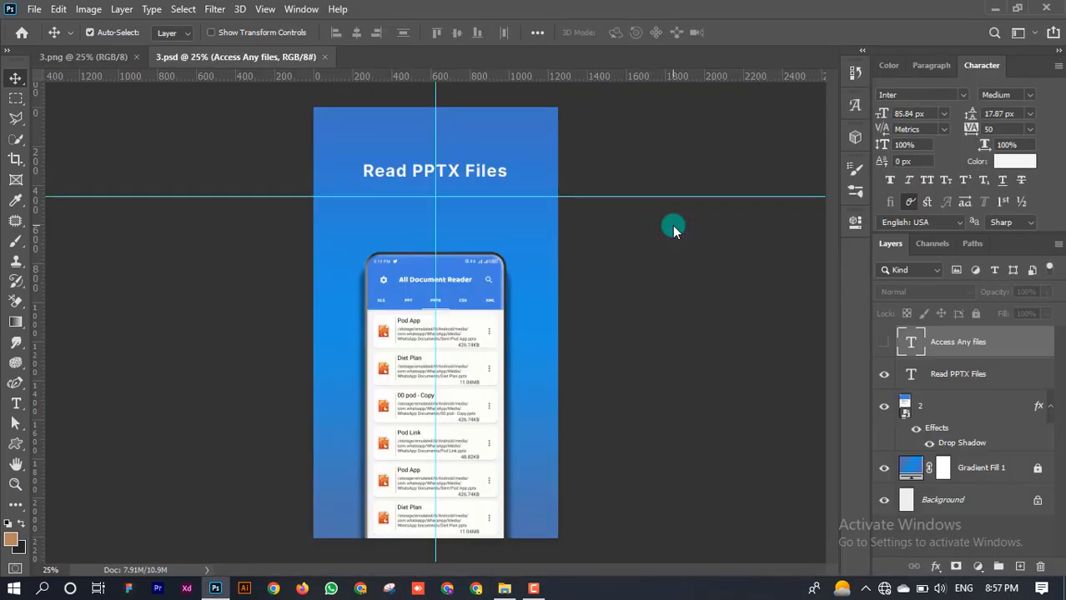
click(884, 342)
scroll(467, 313, up, 5)
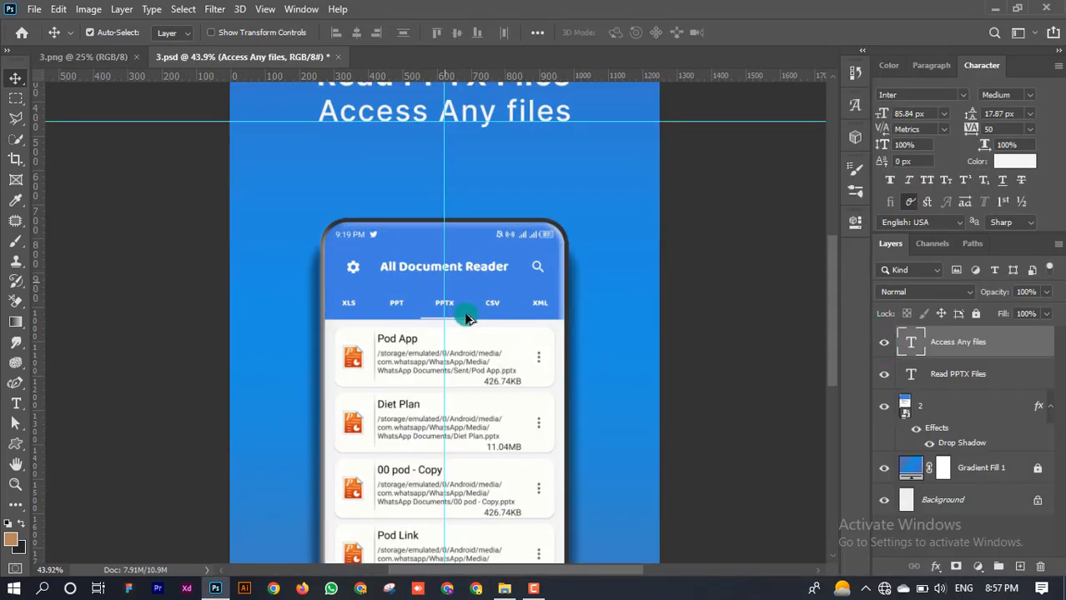
scroll(467, 316, down, 5)
Place 3.png from the Mockup PNG folder in File Explorer into the 3.psd document in Photoshop.
click(504, 589)
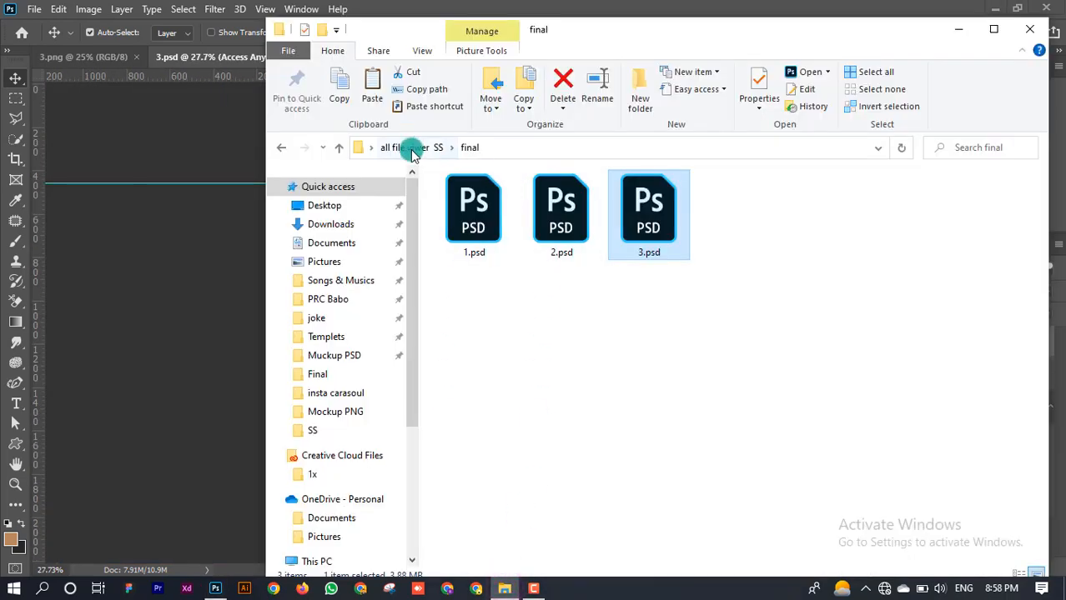
click(412, 148)
click(630, 219)
double_click(552, 223)
click(647, 221)
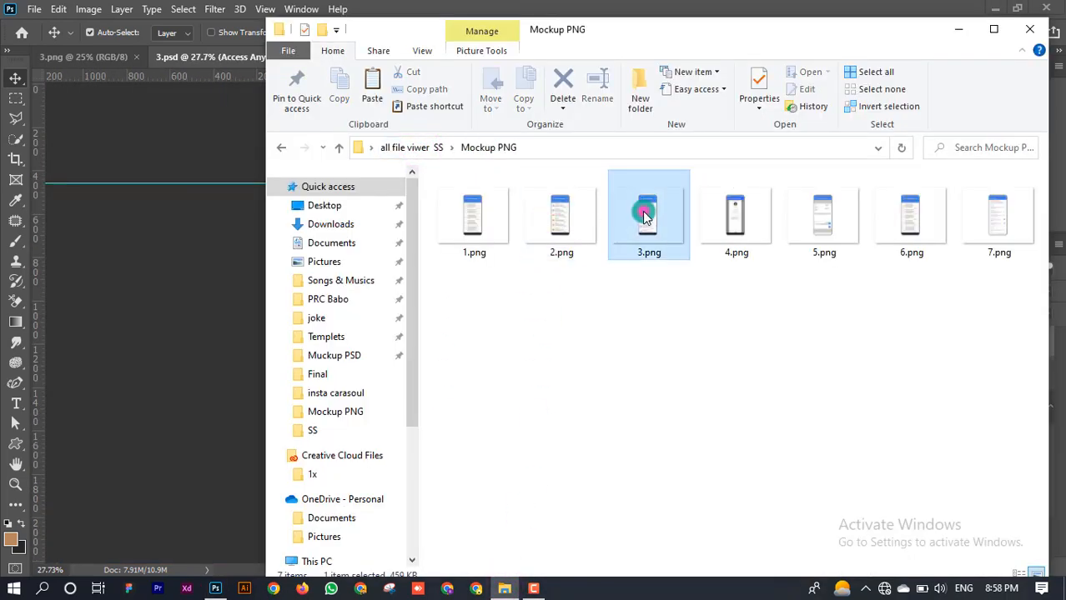
drag(570, 265, 229, 305)
scroll(451, 285, up, 4)
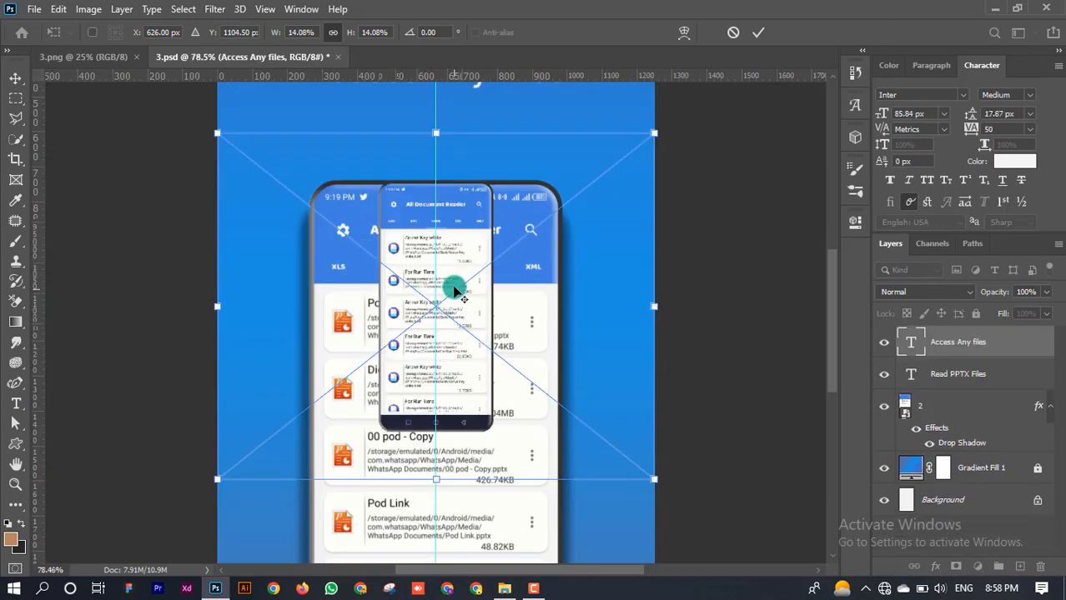
scroll(464, 275, down, 4)
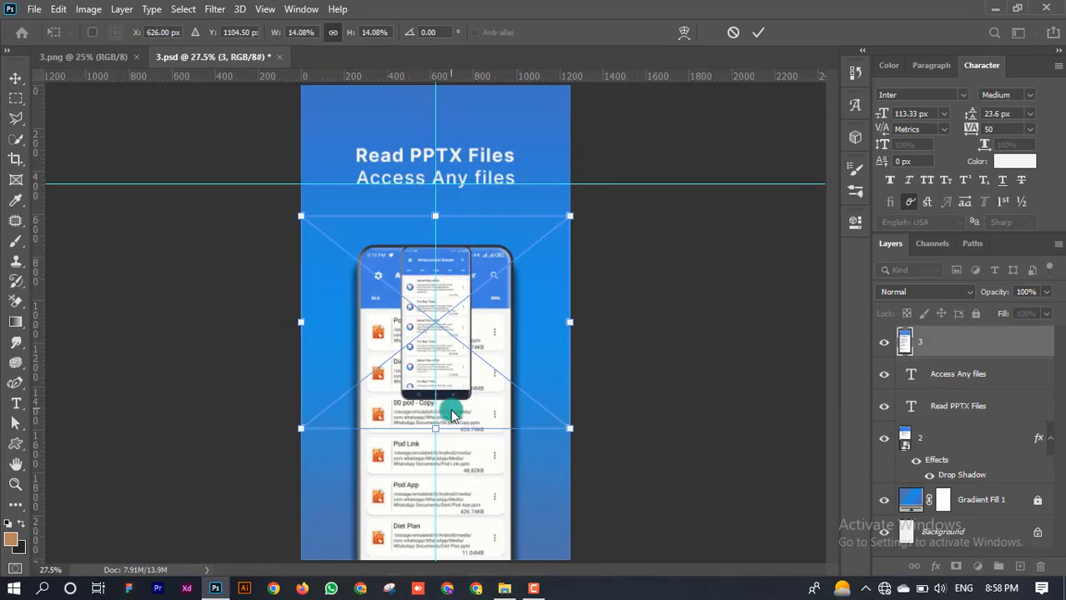
Scale the placed 3.png mockup to about 36% and position it over the existing phone along the vertical guide.
drag(435, 429, 463, 365)
drag(443, 185, 444, 251)
drag(436, 344, 431, 346)
key(ctrl+z)
drag(427, 301, 415, 290)
scroll(439, 262, down, 3)
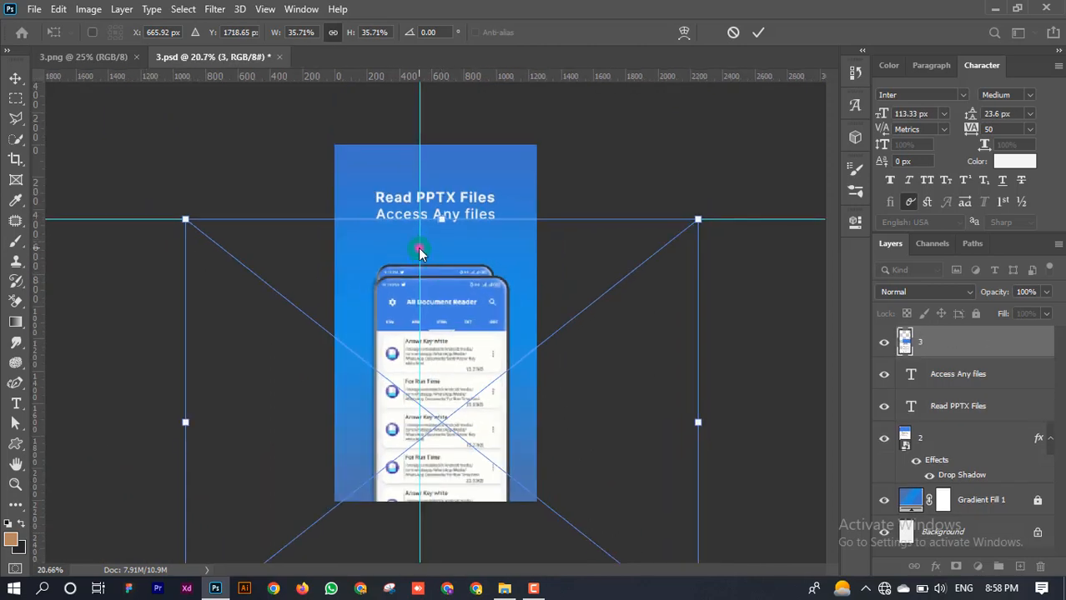
drag(419, 244, 442, 241)
click(753, 33)
Transform the new phone mockup again so that its size and position match the old phone beneath it.
drag(543, 311, 590, 375)
drag(439, 248, 433, 248)
drag(526, 366, 415, 324)
key(ctrl+t)
drag(435, 233, 452, 287)
drag(453, 371, 454, 302)
click(758, 32)
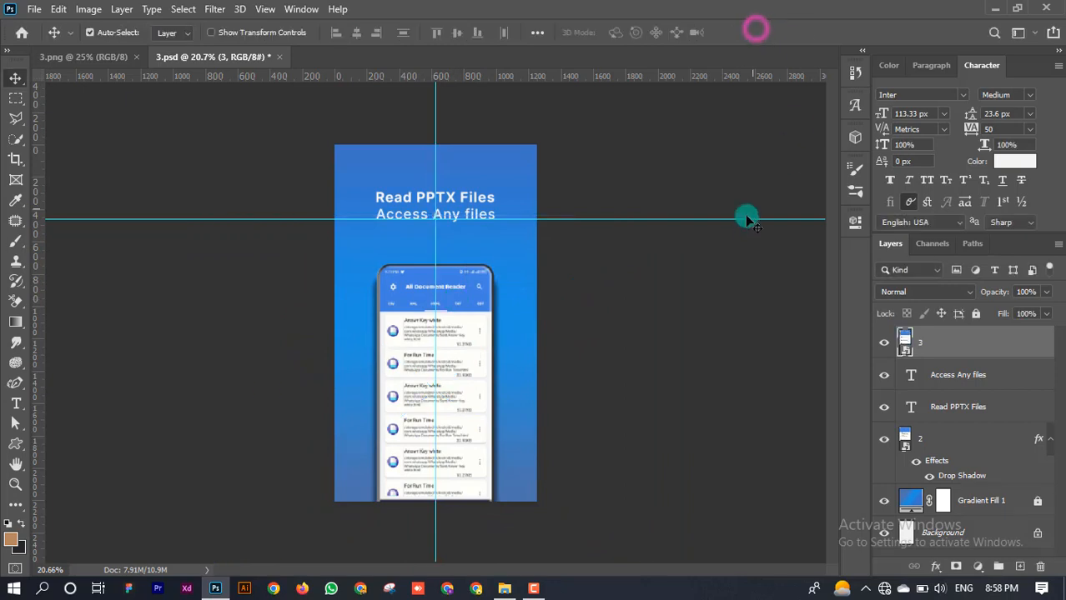
Move layer 3 below the two text layers and copy layer 2's Drop Shadow effect onto it.
drag(939, 337, 954, 407)
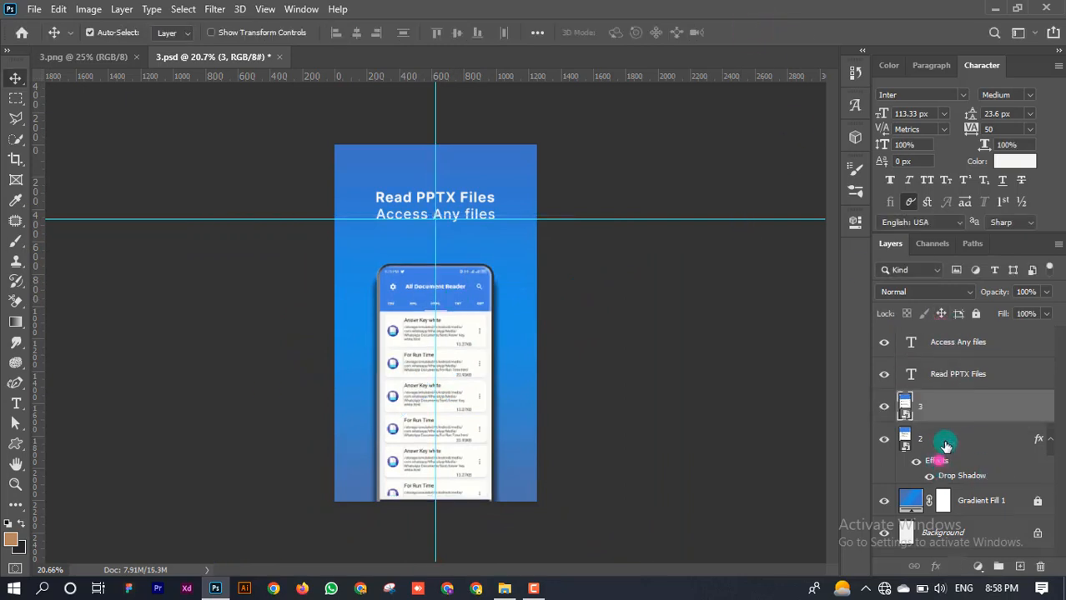
drag(945, 446, 942, 409)
Delete layer 2 with the old PPTX phone mockup.
click(938, 472)
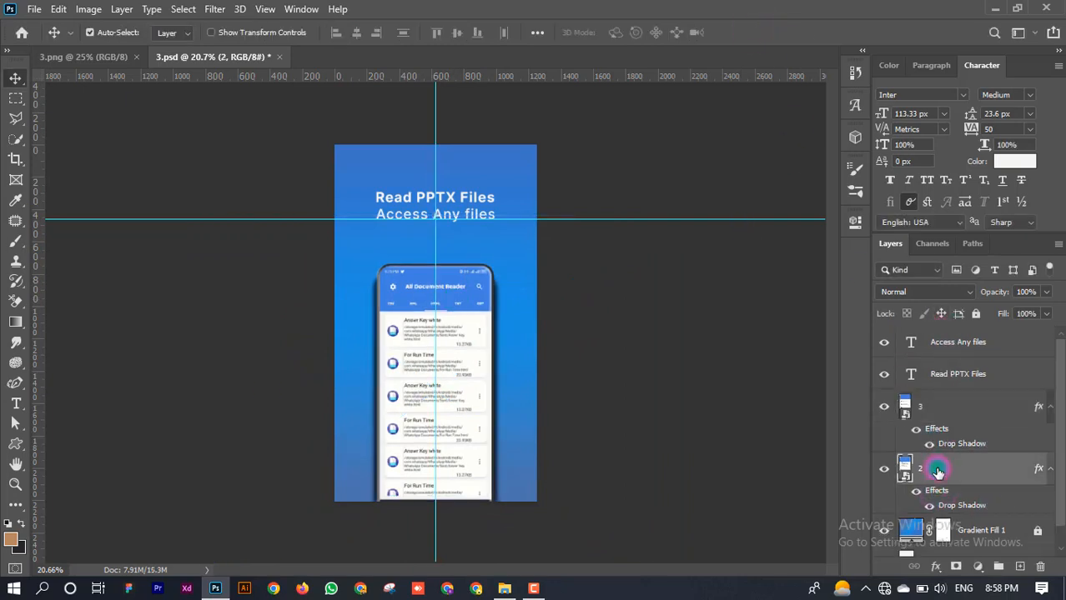
click(1044, 566)
click(469, 228)
Change the heading "Read PPTX Files" to "Read HTML Files".
scroll(459, 241, up, 3)
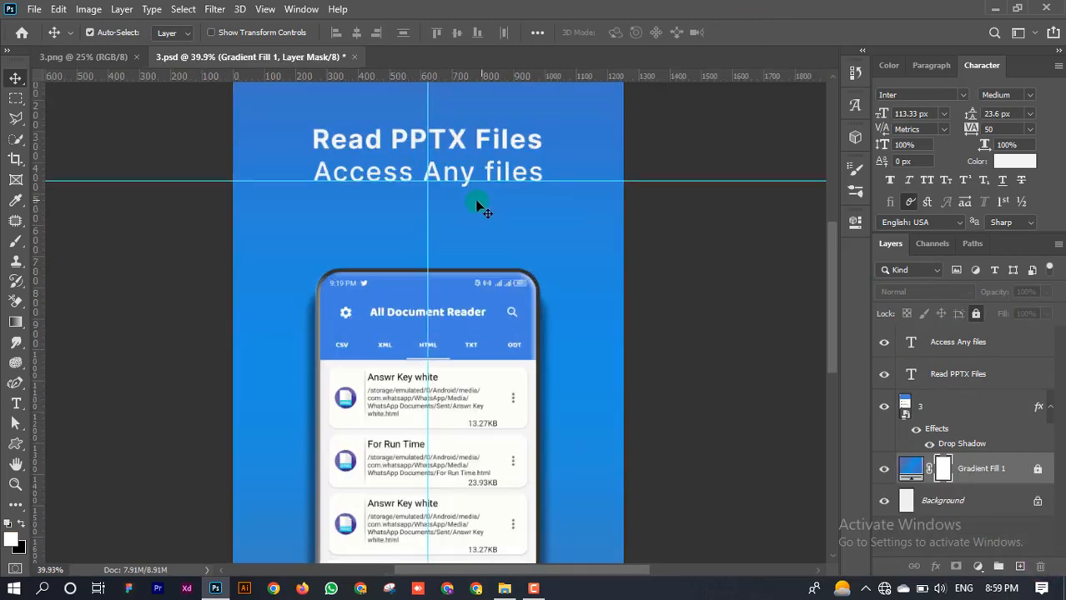
drag(507, 209, 578, 338)
click(590, 269)
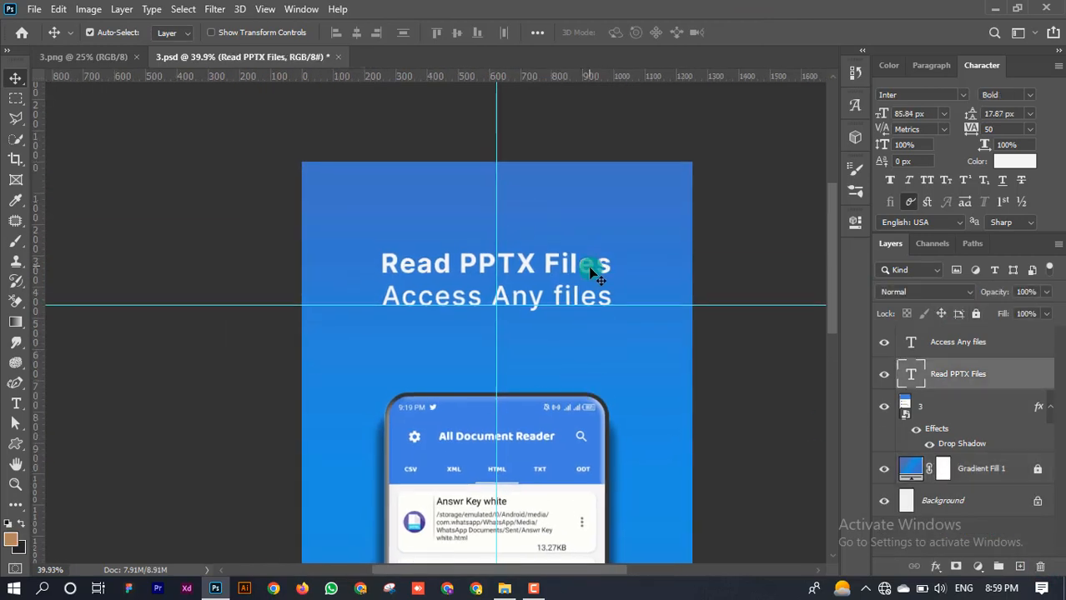
double_click(590, 271)
drag(537, 265, 477, 264)
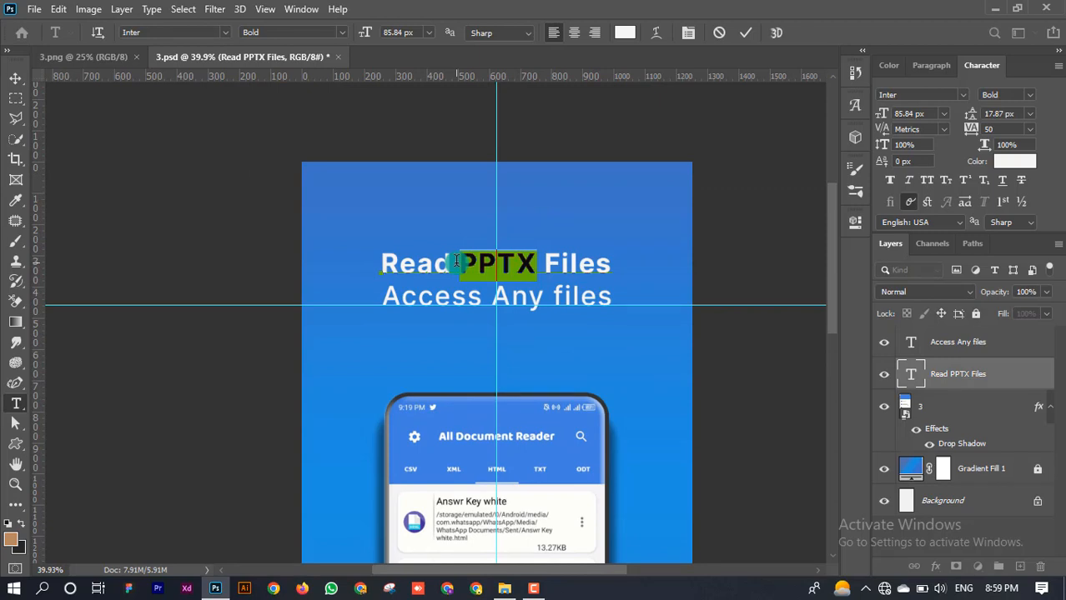
text(HTML)
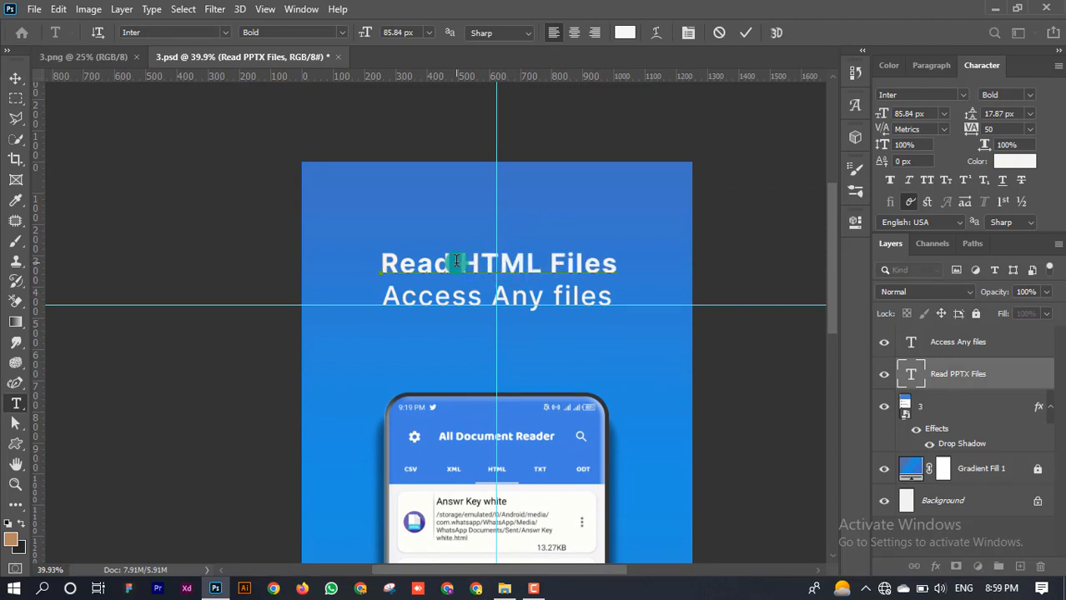
key(ctrl+Return)
Replace the "Access Any files" text below the heading with "View, delete And Share".
scroll(542, 308, down, 3)
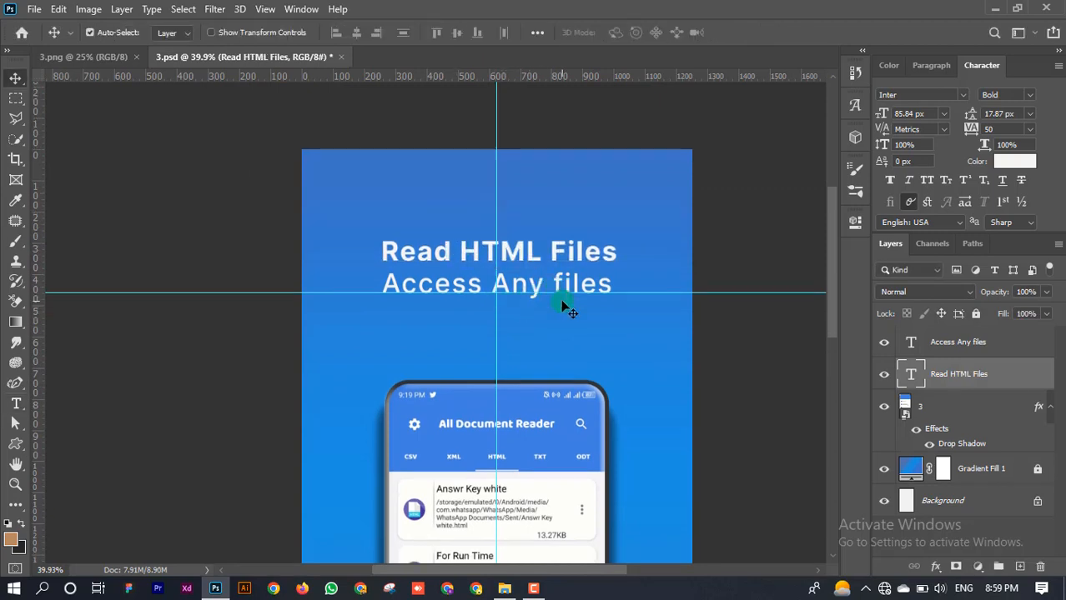
double_click(565, 247)
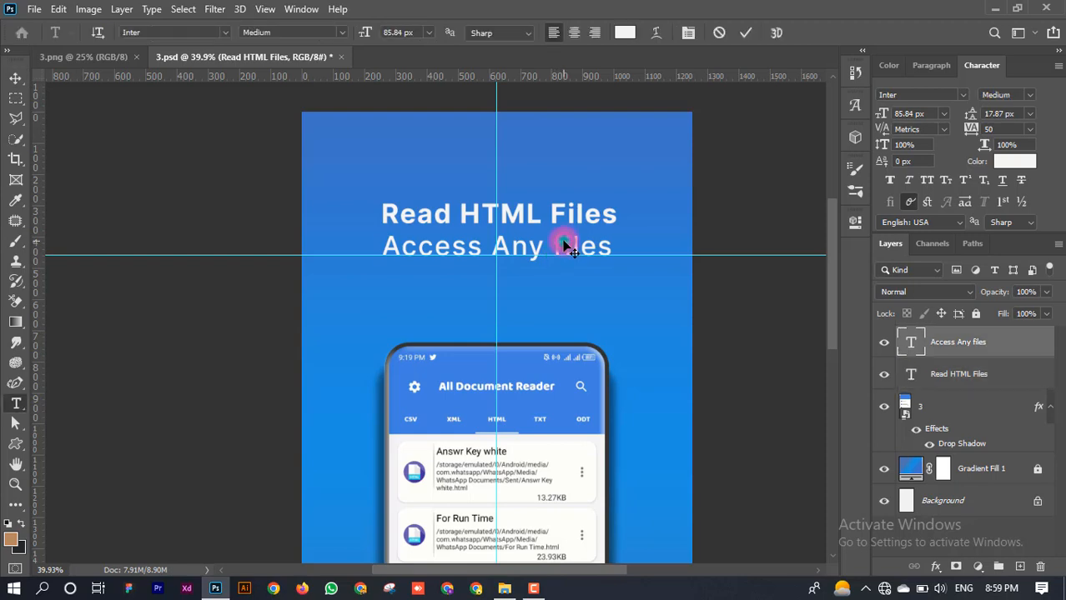
text(View, delete And Share)
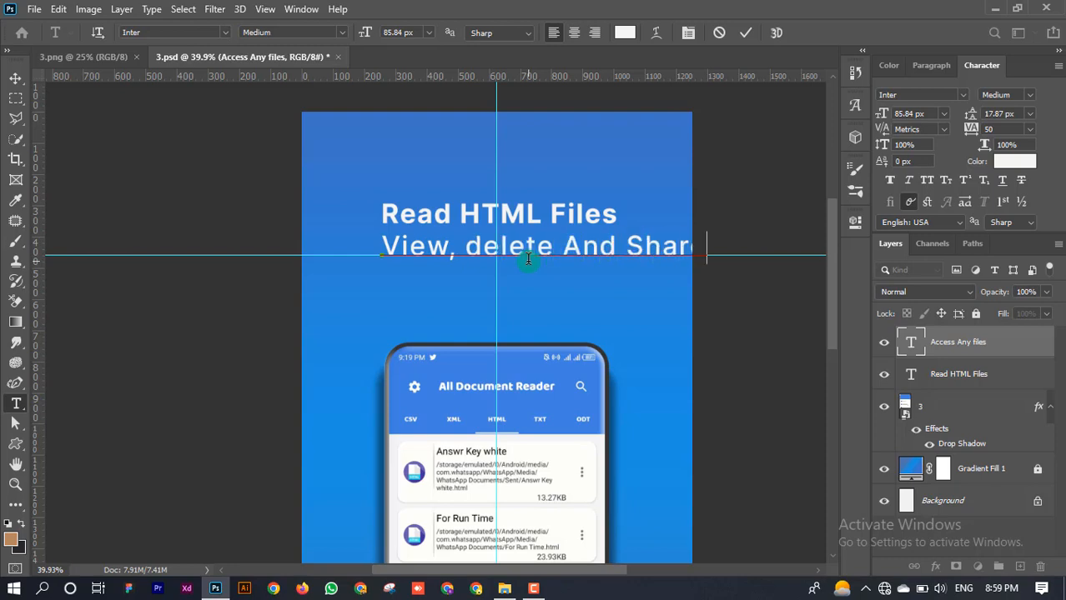
key(ctrl+Return)
Try to align the two heading lines to each other by their horizontal centres.
drag(549, 172, 542, 274)
click(356, 32)
key(ctrl+z)
click(551, 156)
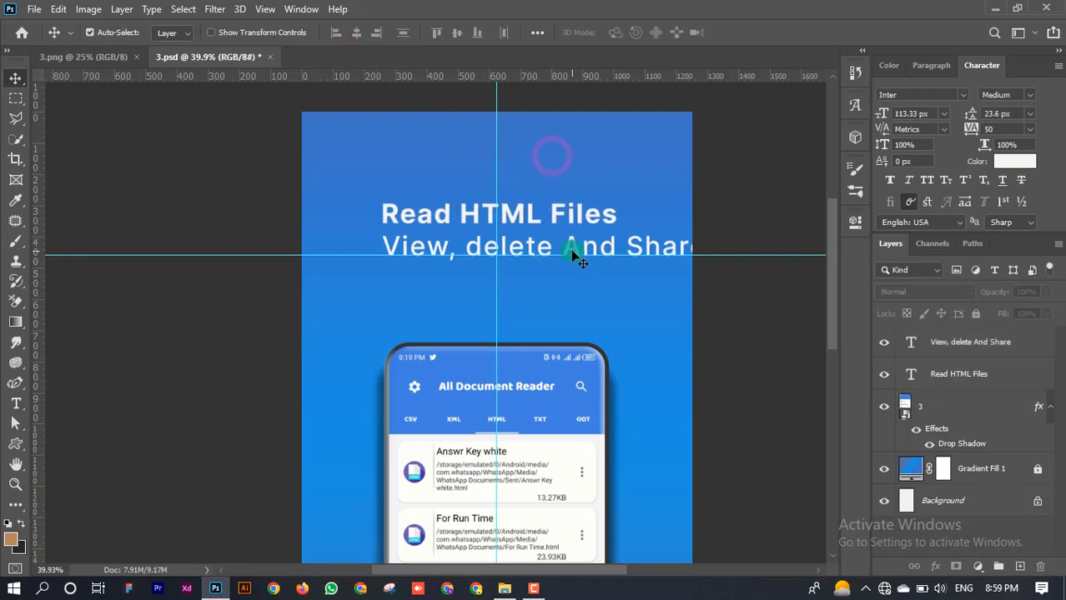
Move the "View, delete And Share" line about 155 px left to centre it on the vertical guide.
click(571, 249)
key(ctrl+t)
drag(564, 244, 515, 244)
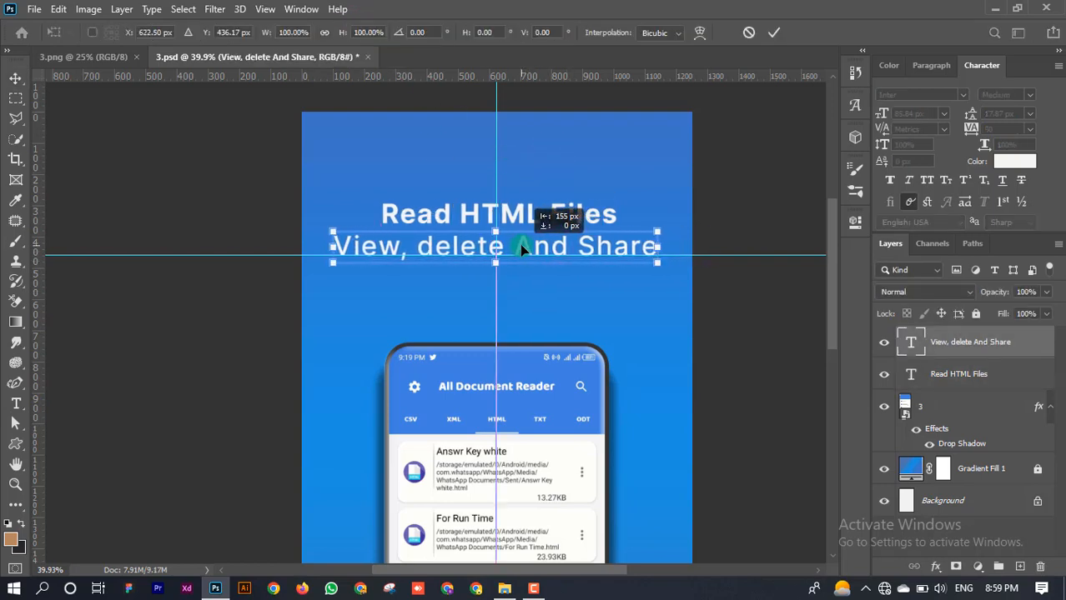
click(772, 33)
Save a copy of the finished design as 3.png in PNG format in the final folder.
scroll(590, 312, down, 3)
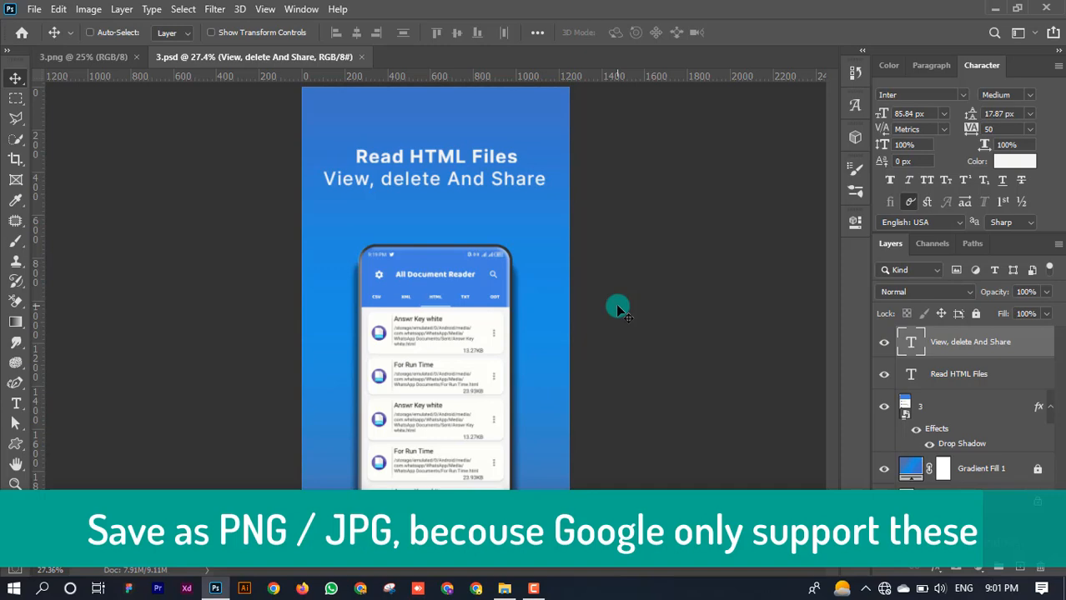
key(ctrl+shift+s)
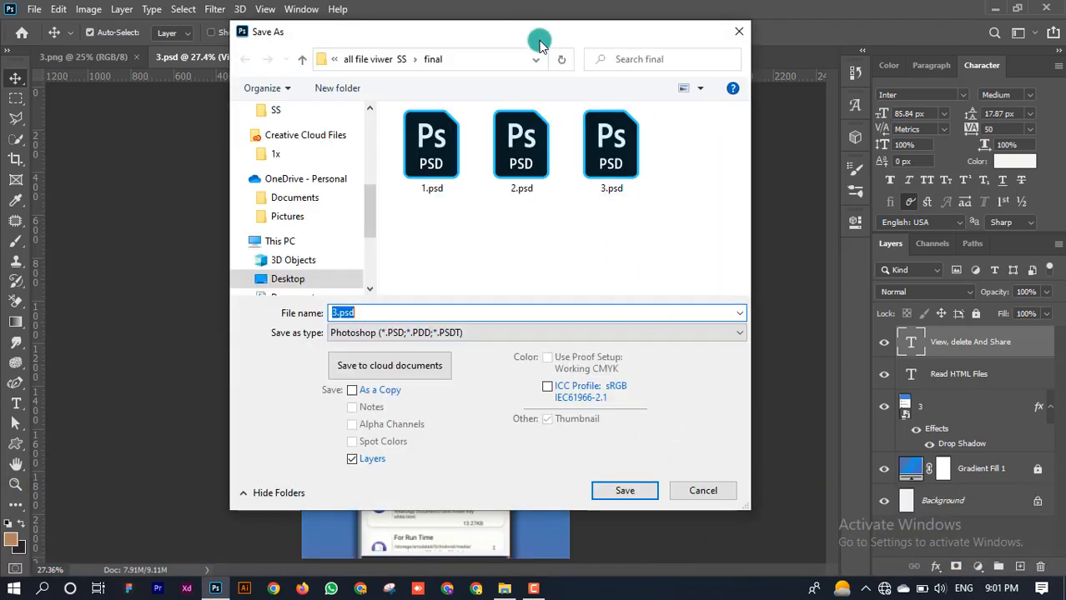
drag(538, 43, 572, 46)
click(464, 335)
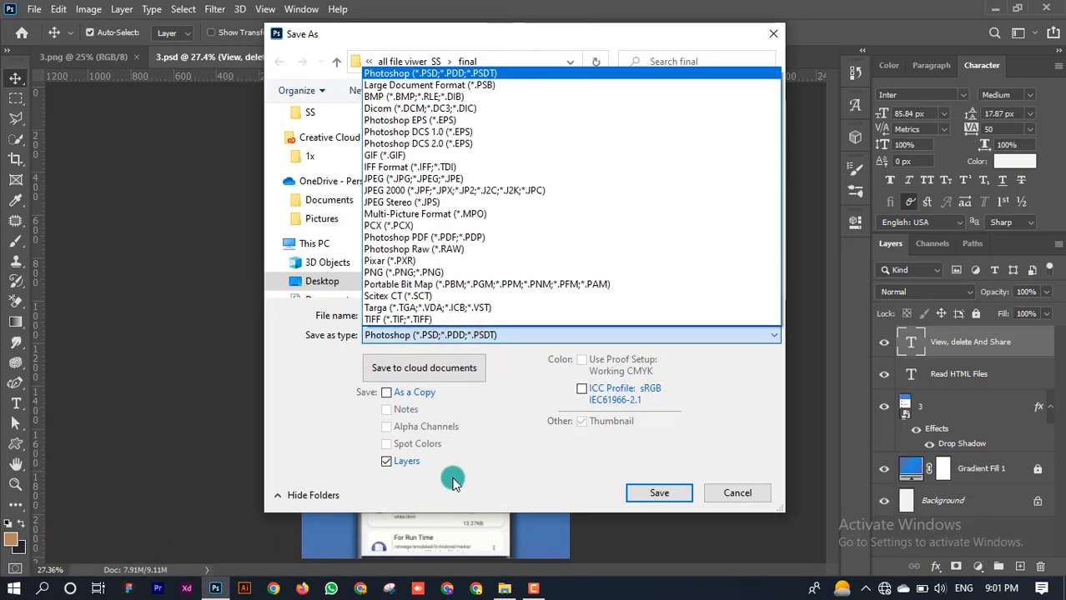
click(423, 272)
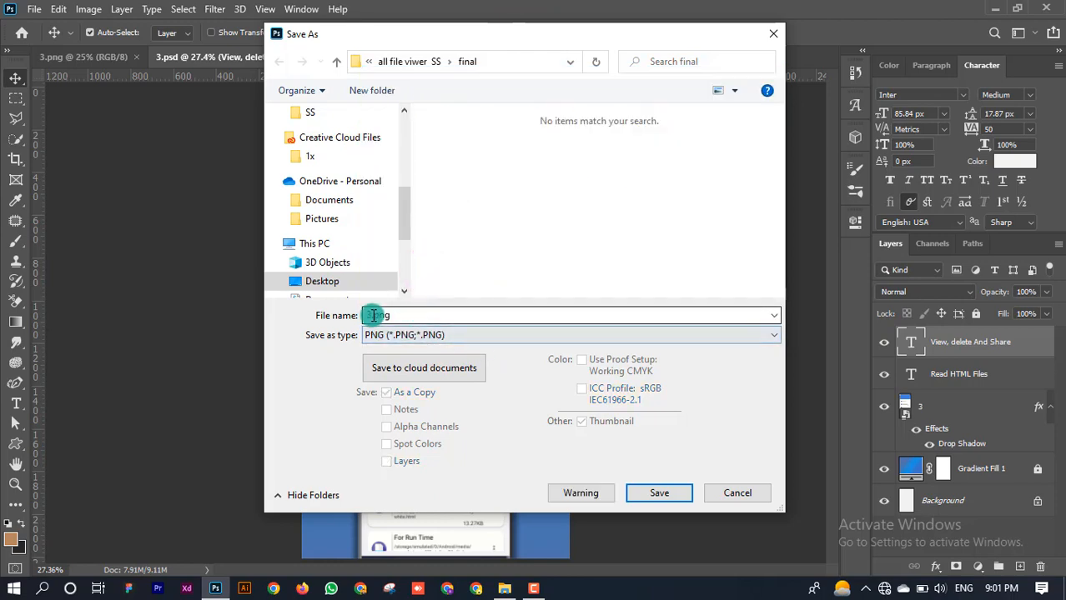
click(659, 492)
click(615, 169)
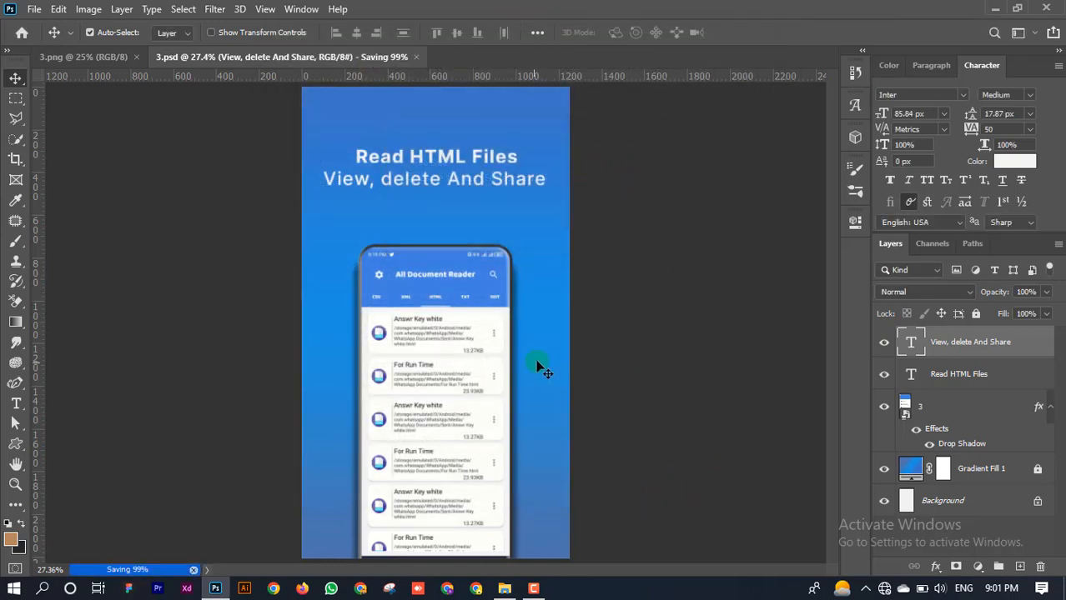